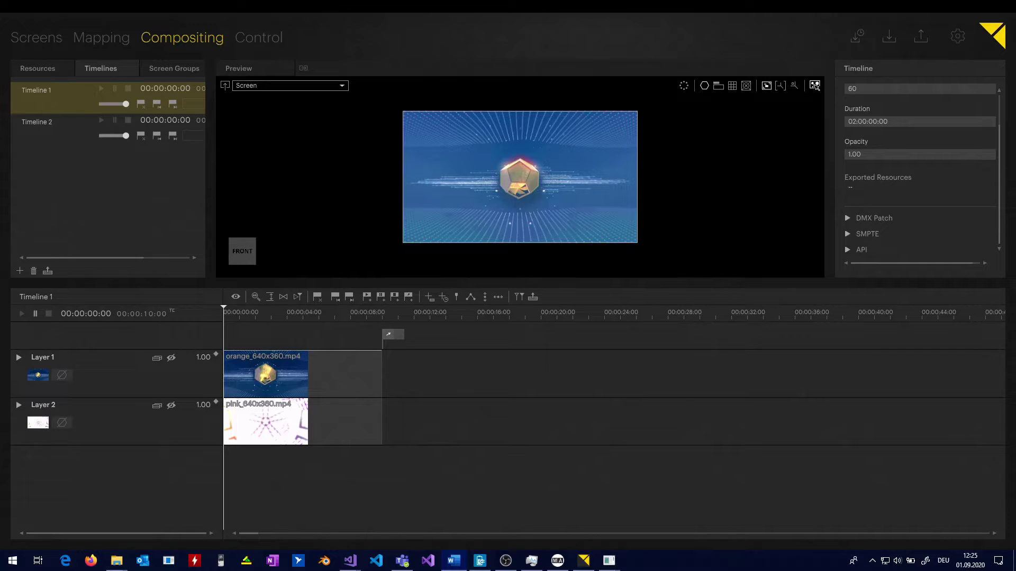
Step: Open the DMX patch window for Timeline 1
click(175, 196)
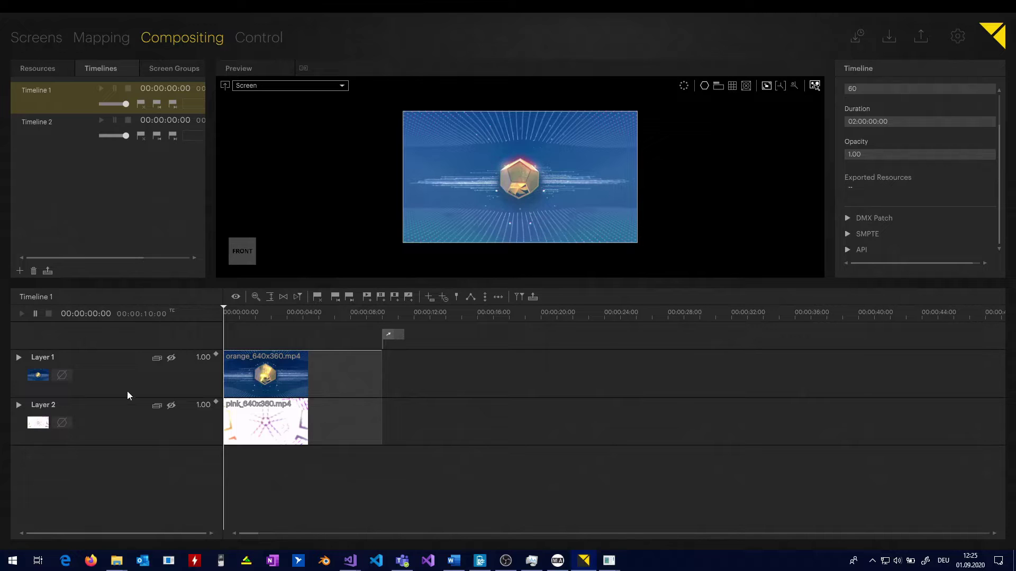
click(87, 132)
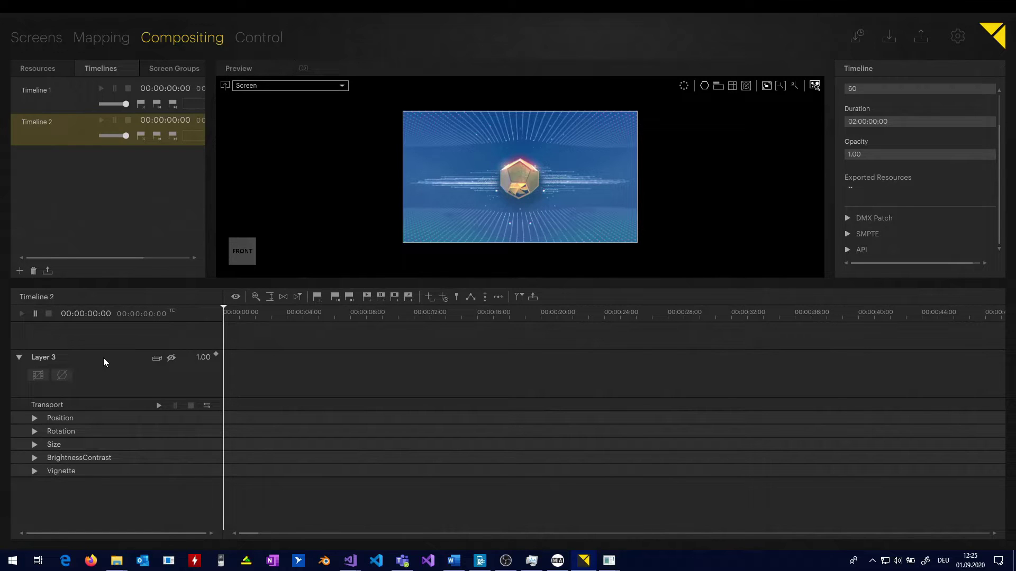
click(74, 104)
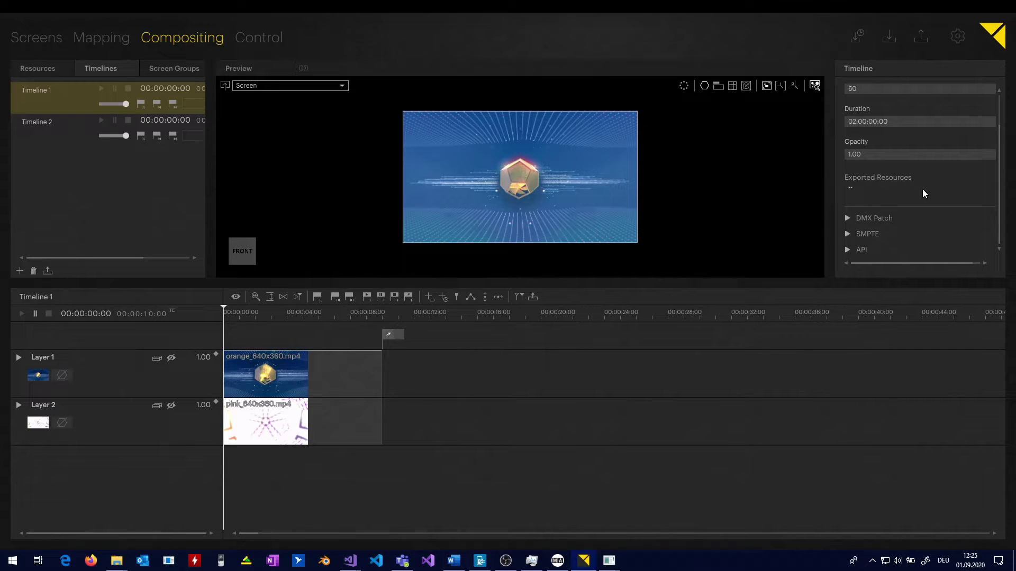
click(847, 218)
scroll(905, 208, down, 2)
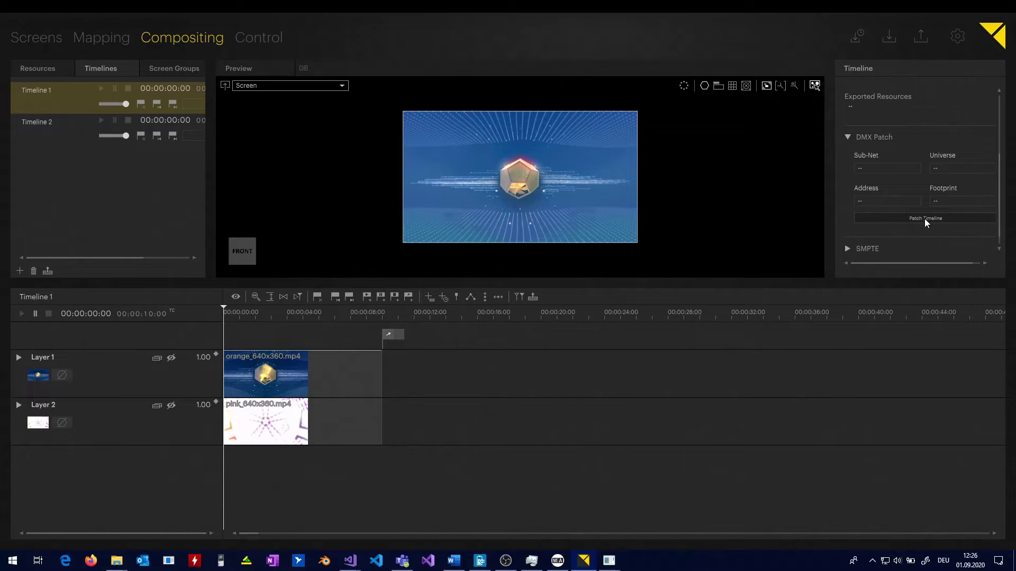
click(922, 218)
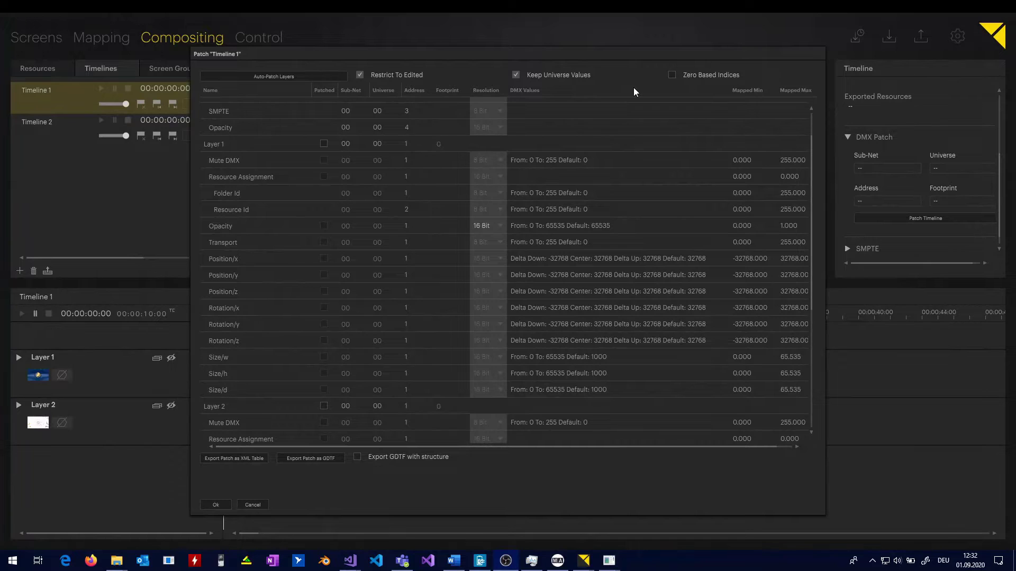
Step: Patch the timeline controls and Layer 1, including its Mute DMX, Opacity and all Position, Rotation and Size parameters
scroll(622, 152, up, 3)
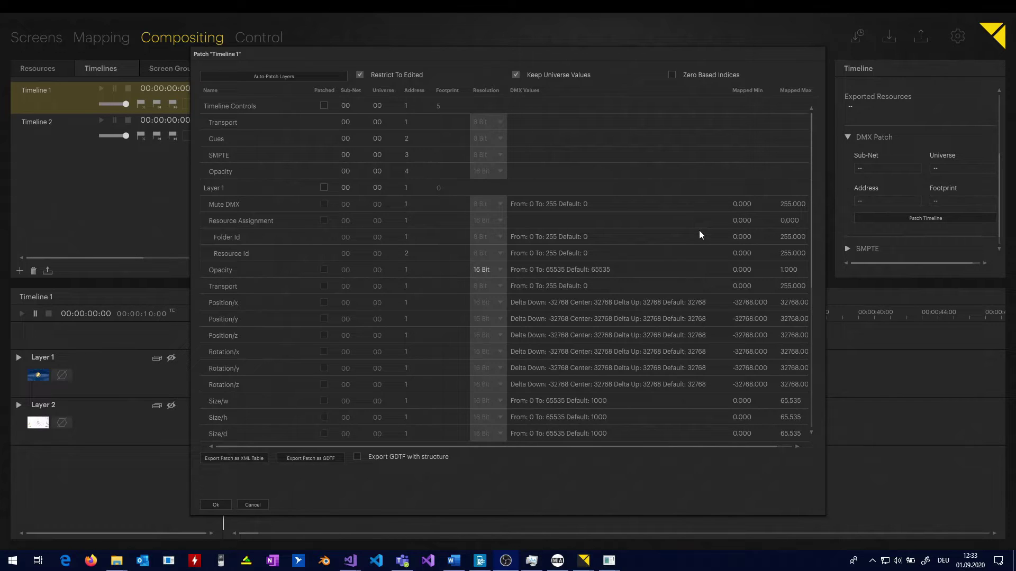
scroll(700, 231, down, 2)
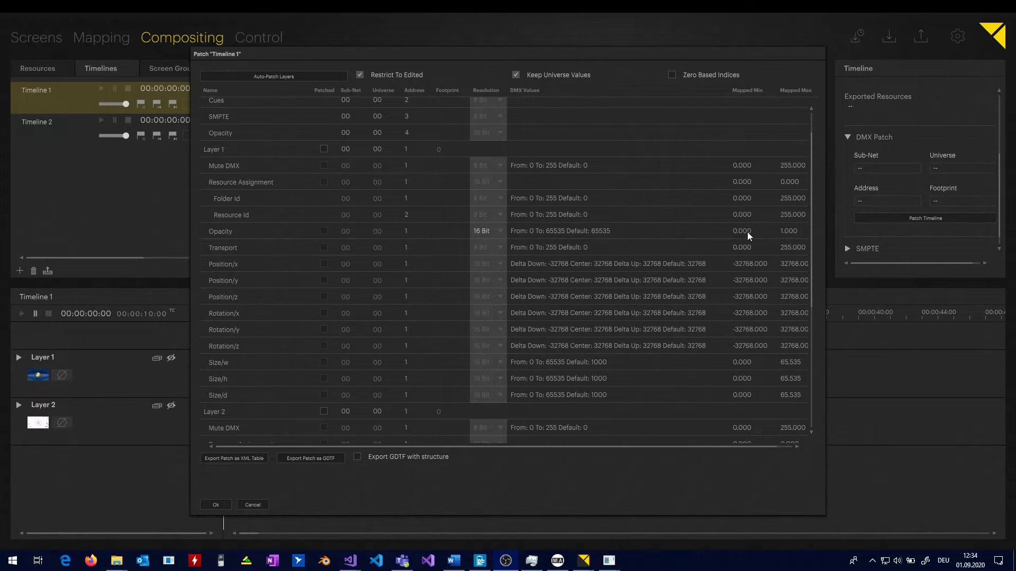
scroll(747, 232, up, 2)
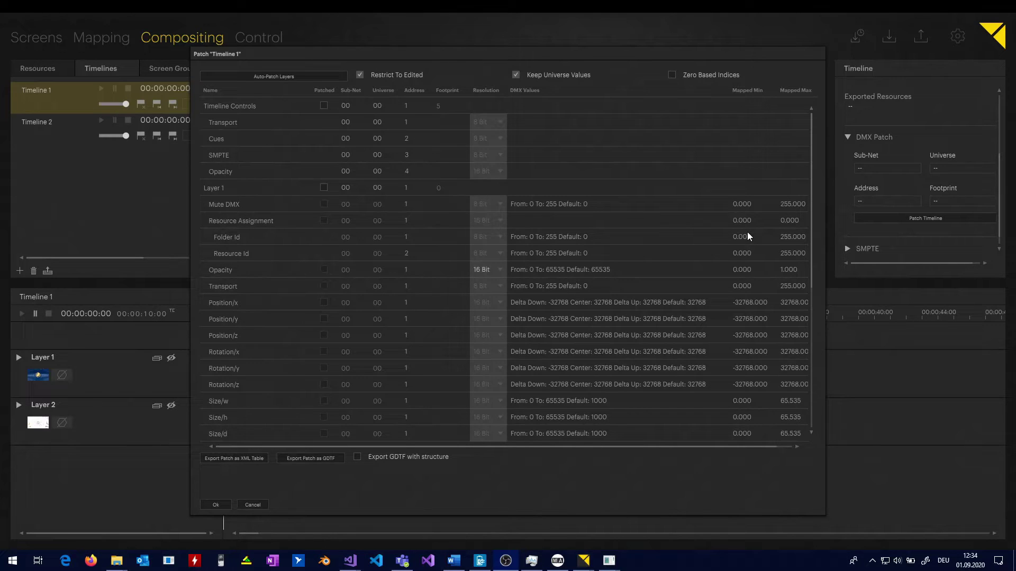
click(323, 107)
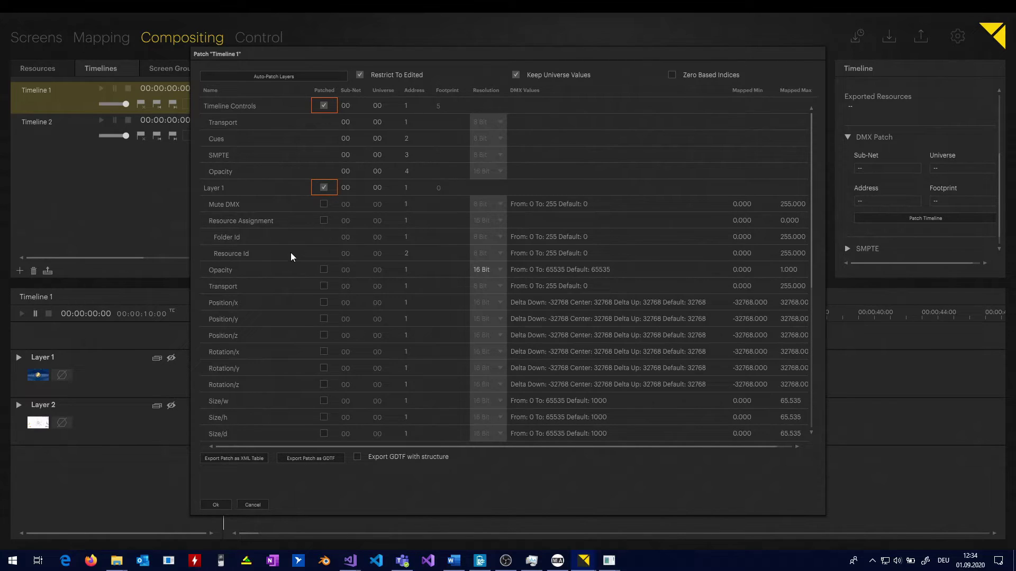
scroll(291, 254, down, 6)
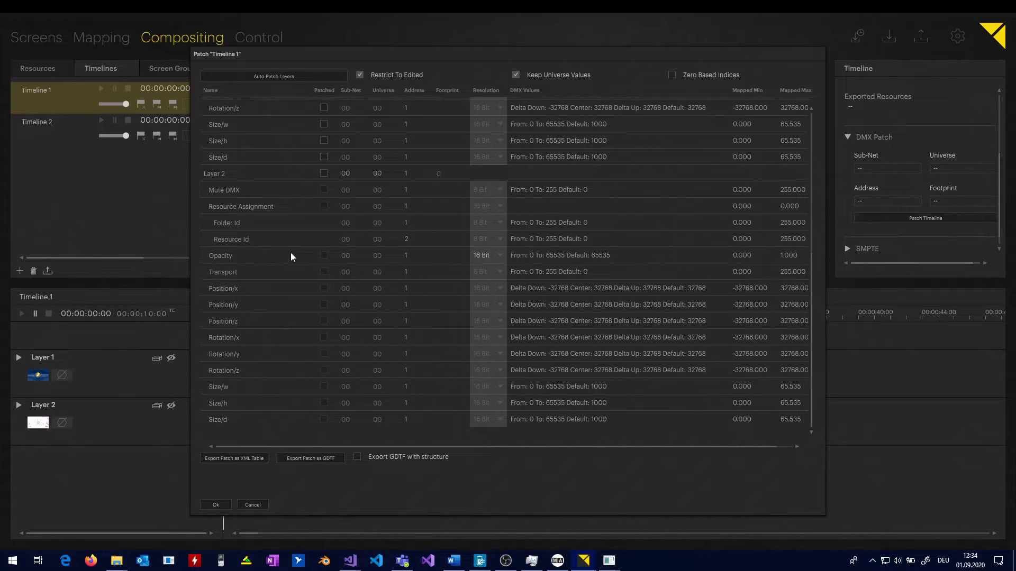
scroll(291, 256, up, 6)
scroll(291, 253, down, 1)
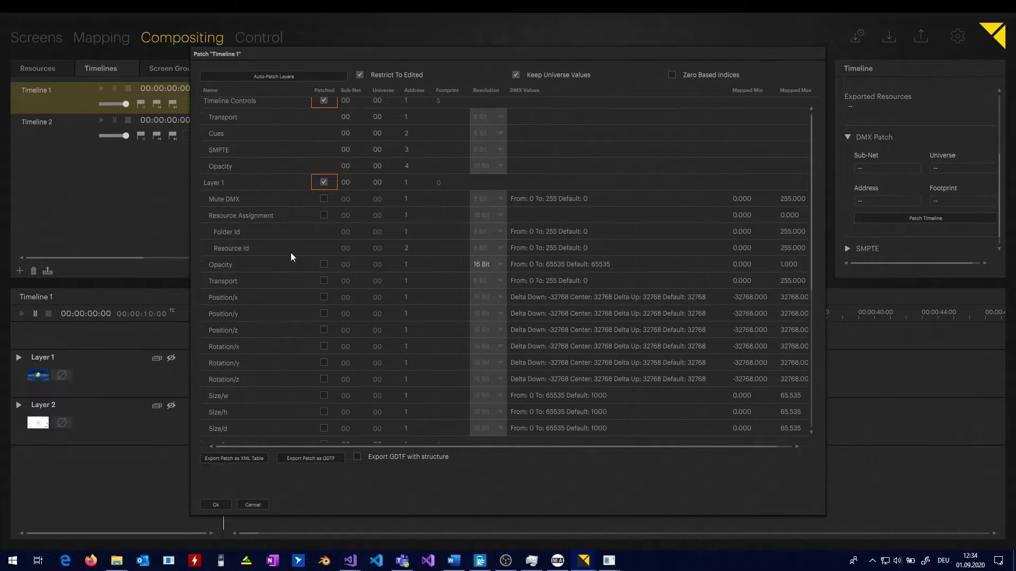
scroll(290, 253, down, 1)
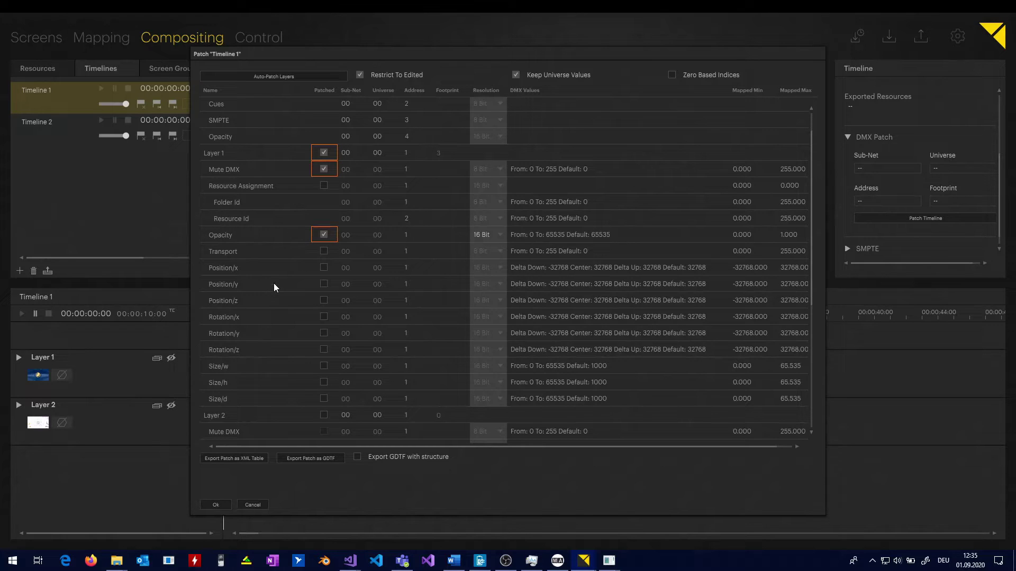
scroll(274, 286, down, 3)
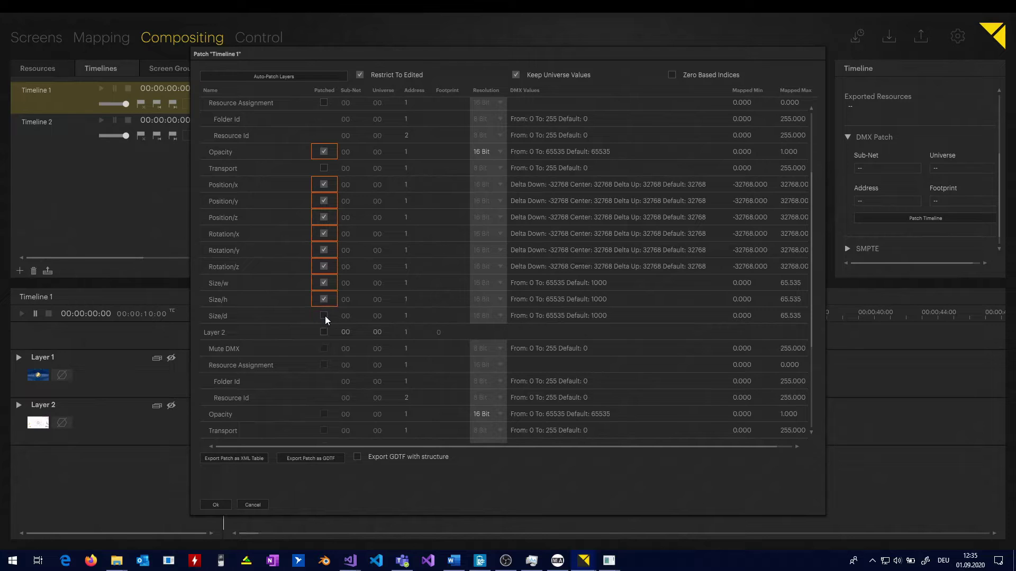
scroll(319, 385, down, 3)
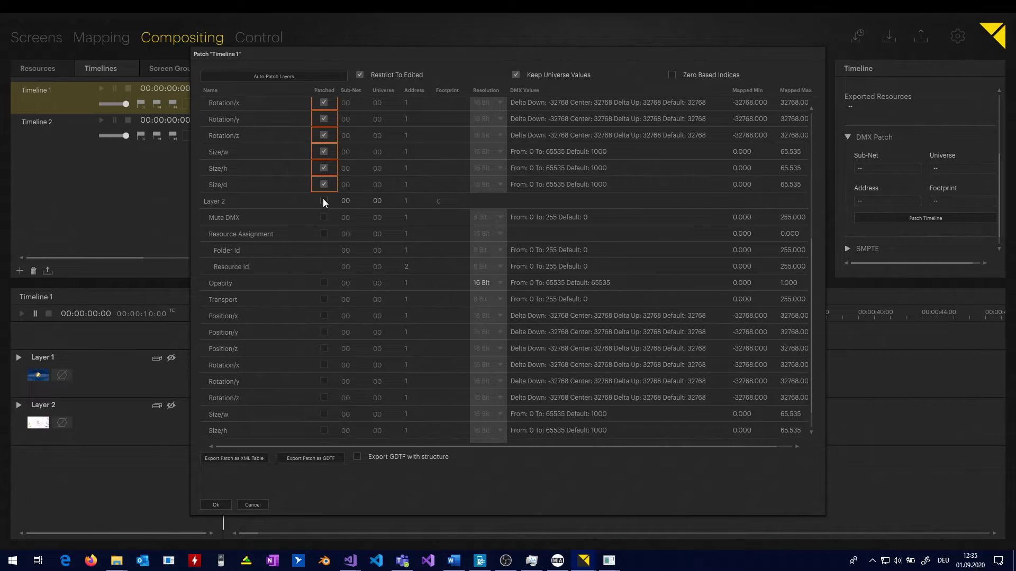
Step: Patch Layer 2, including its Mute DMX, Opacity and all Position, Rotation and Size parameters
click(323, 200)
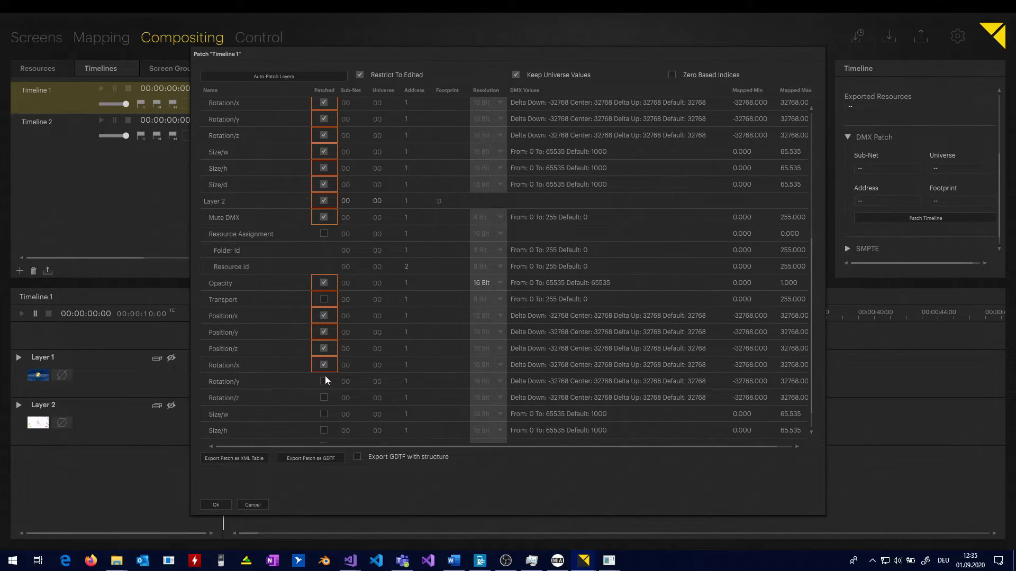
click(324, 398)
scroll(324, 396, down, 1)
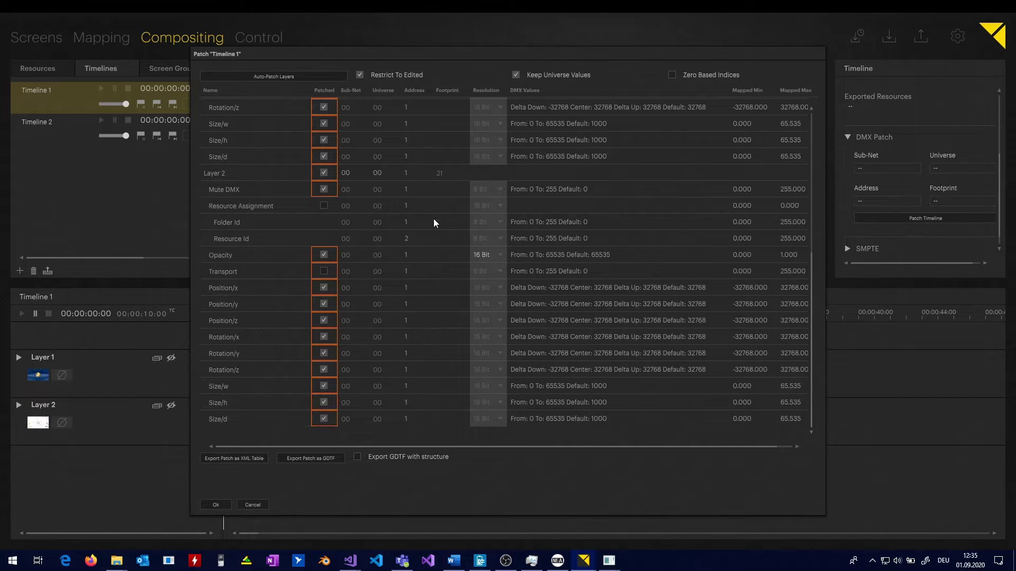
Step: Auto-patch the layer addresses of Timeline 1 and apply the patch
scroll(433, 218, up, 6)
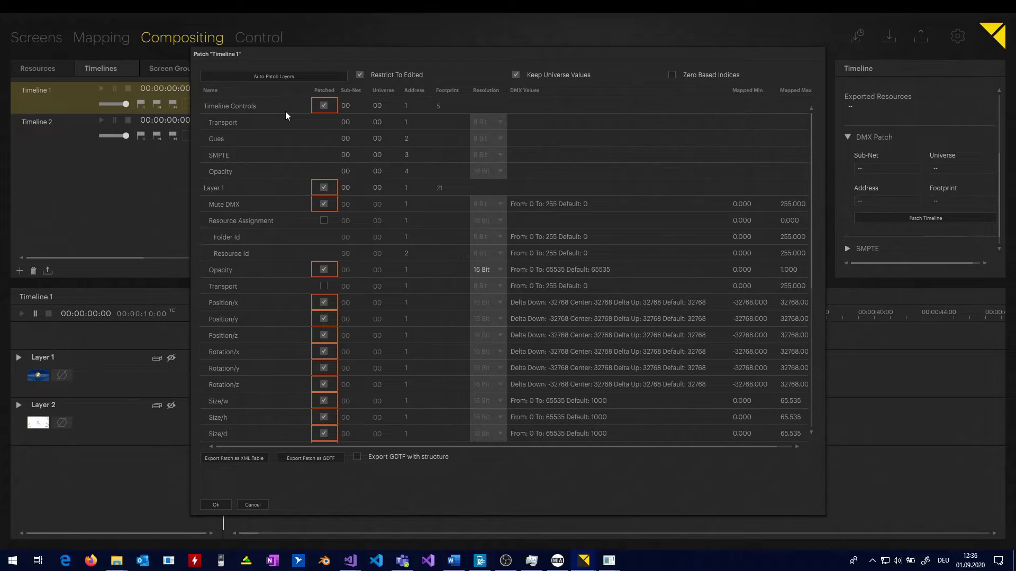
click(266, 78)
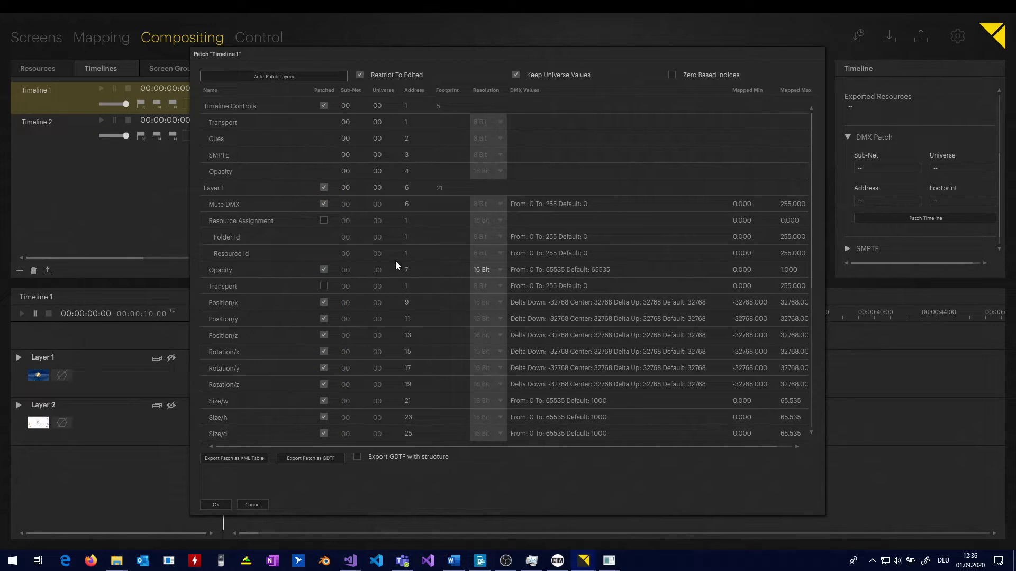
scroll(452, 249, down, 5)
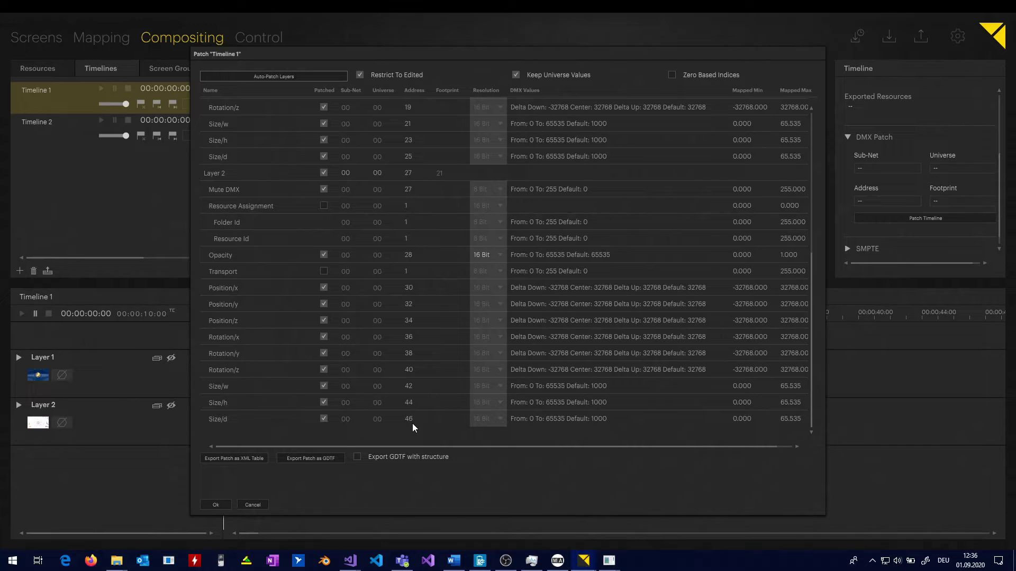
scroll(417, 319, up, 5)
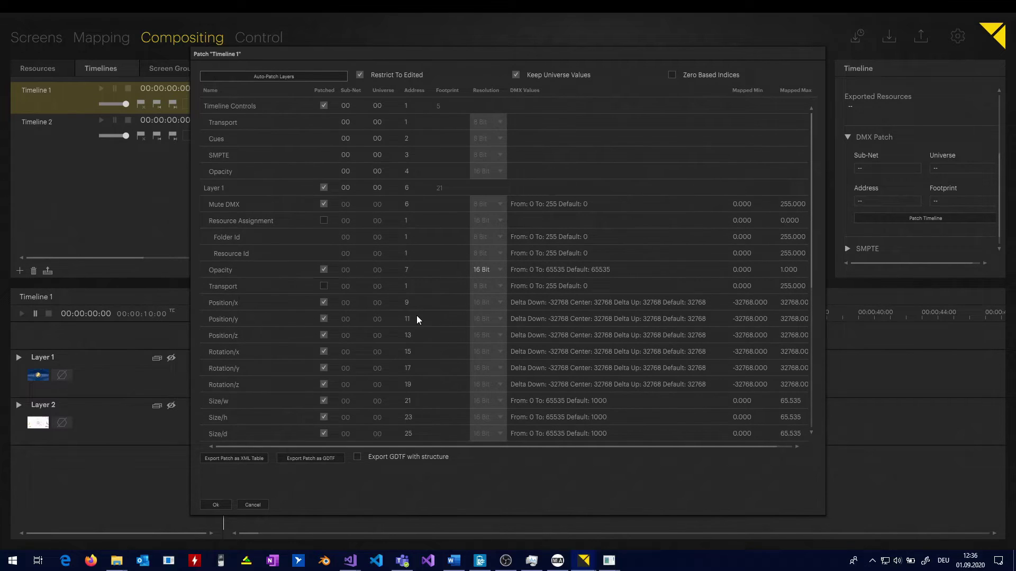
click(220, 506)
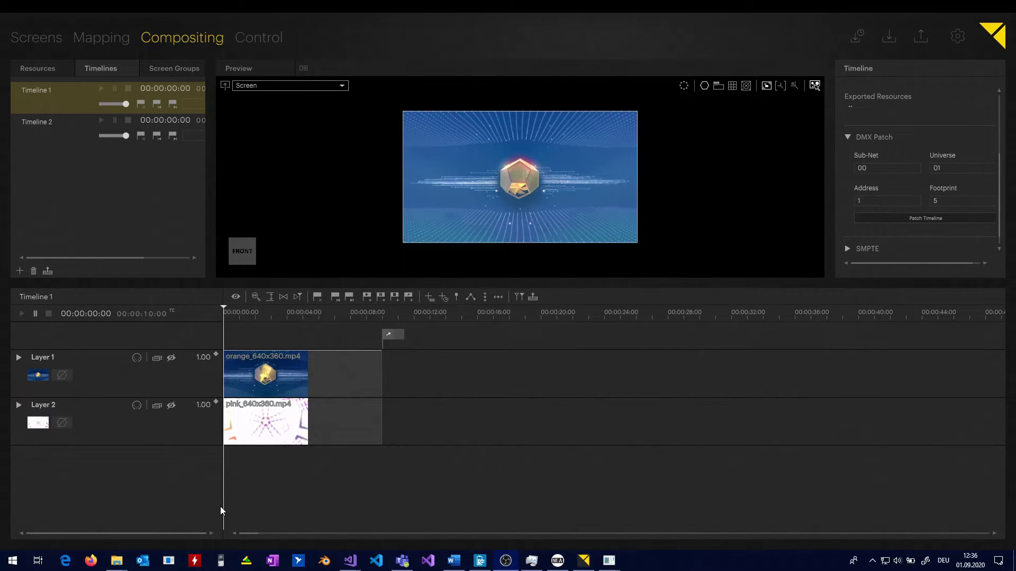
Step: In Timeline 2's DMX patch, enable the timeline controls and Layer 3 with Resource Assignment, Opacity, Transport, and all BrightnessContrast and Vignette parameters
click(87, 128)
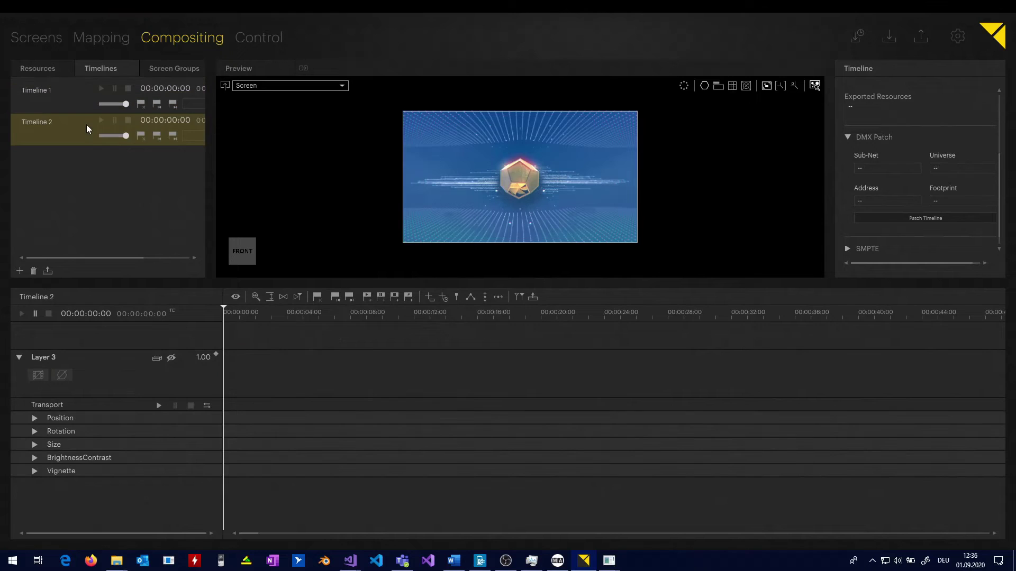
click(915, 220)
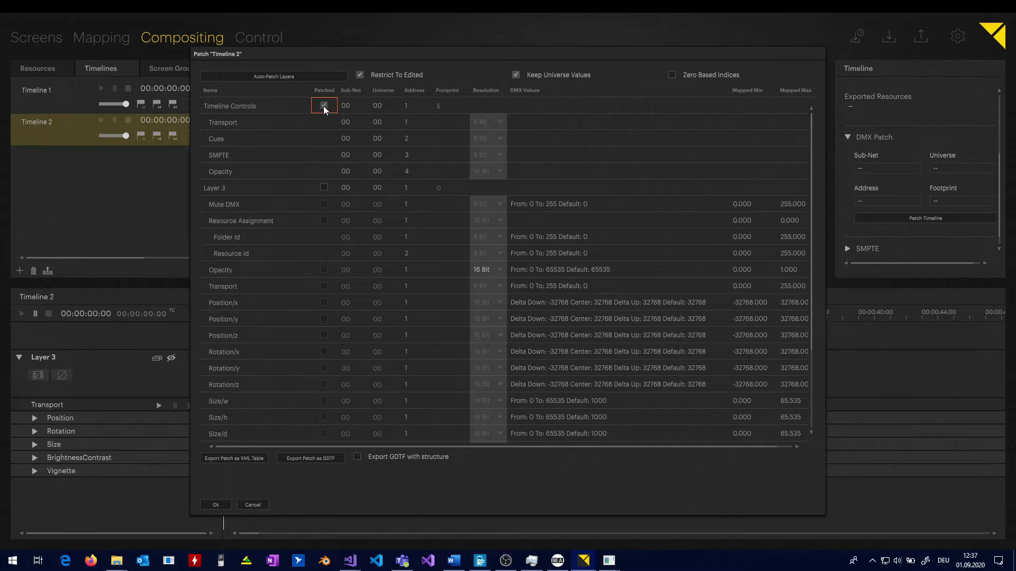
click(323, 188)
scroll(383, 249, down, 1)
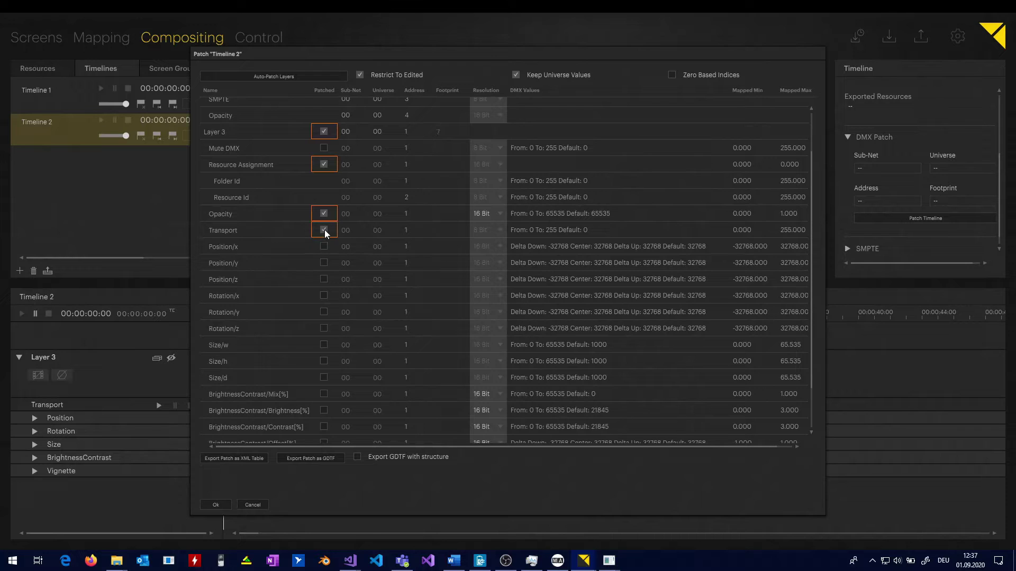
scroll(279, 283, down, 3)
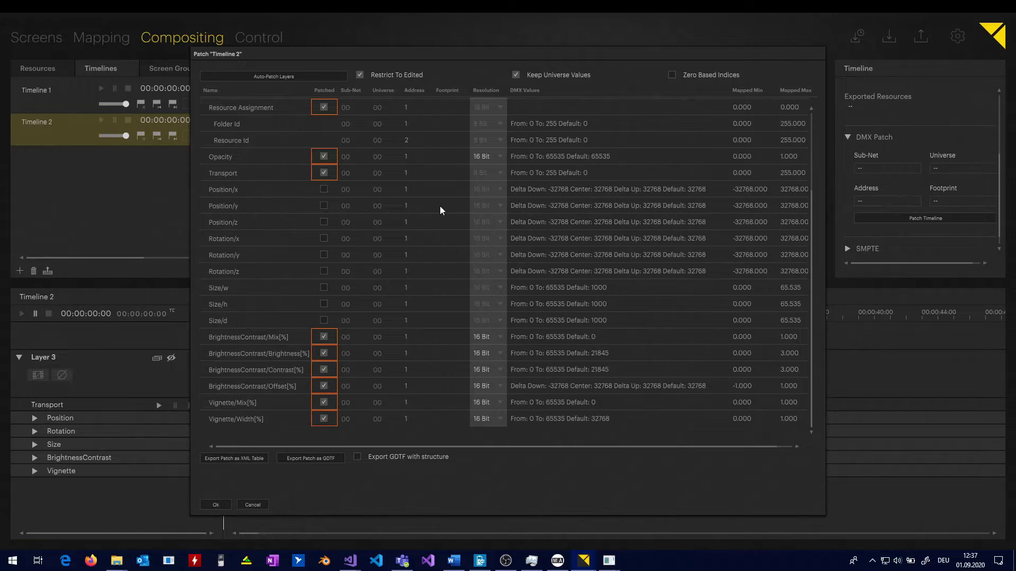
Step: Set the start address of Timeline 2's controls to 48 and Layer 3's to 54, and auto-patch the layers
scroll(440, 207, up, 5)
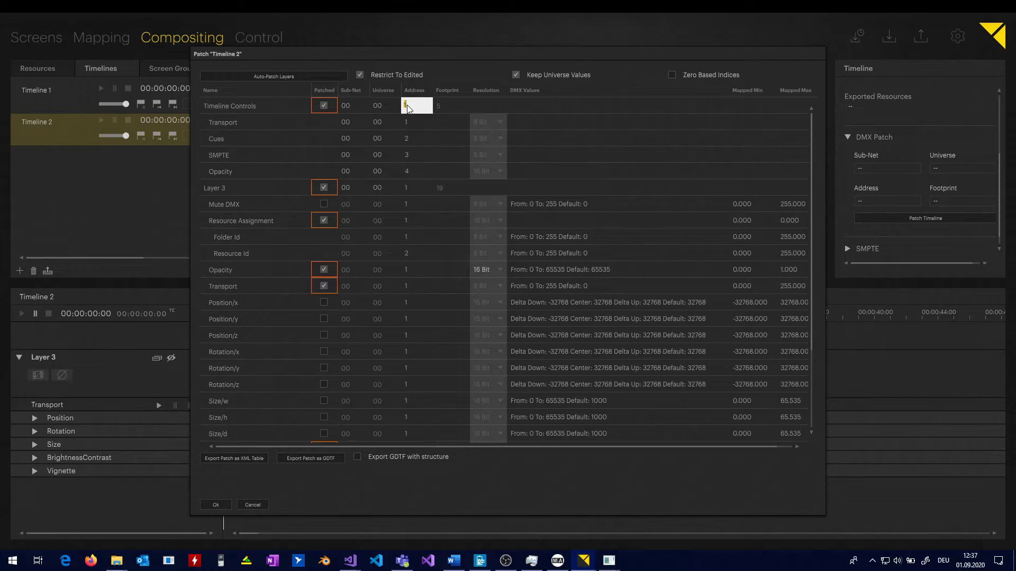
text(48)
text(54)
key(Return)
scroll(477, 182, down, 3)
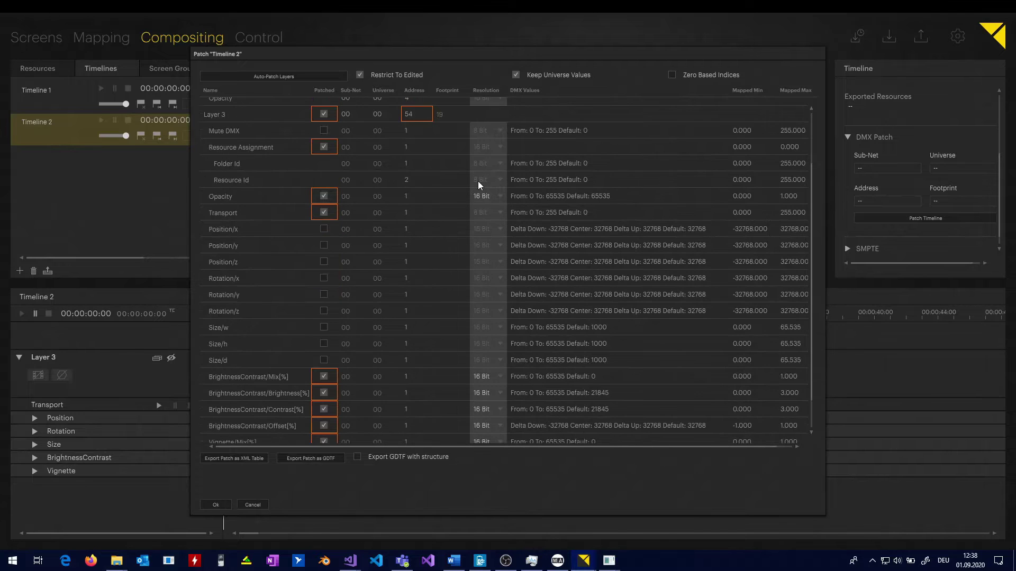
scroll(478, 181, down, 2)
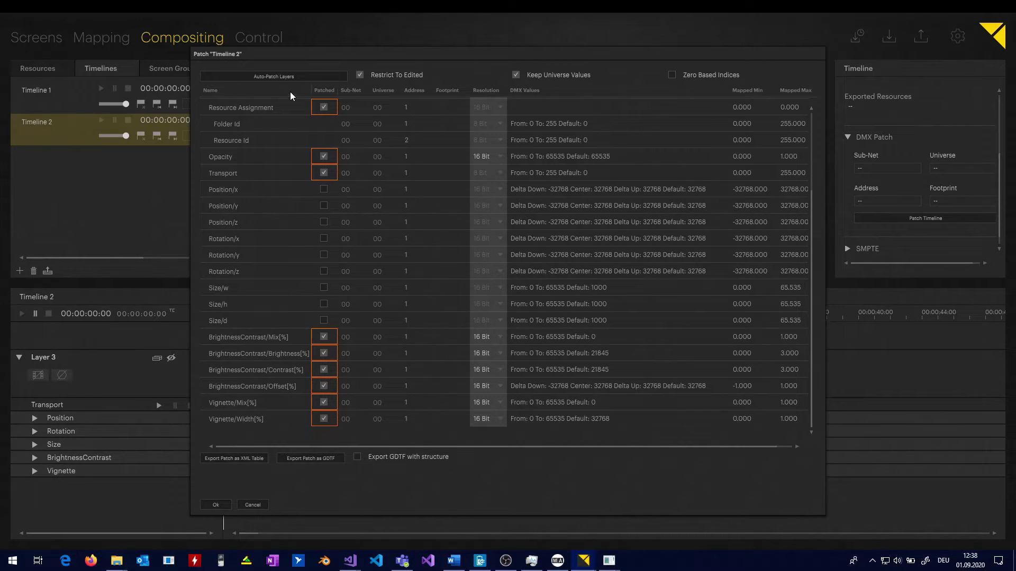
click(286, 77)
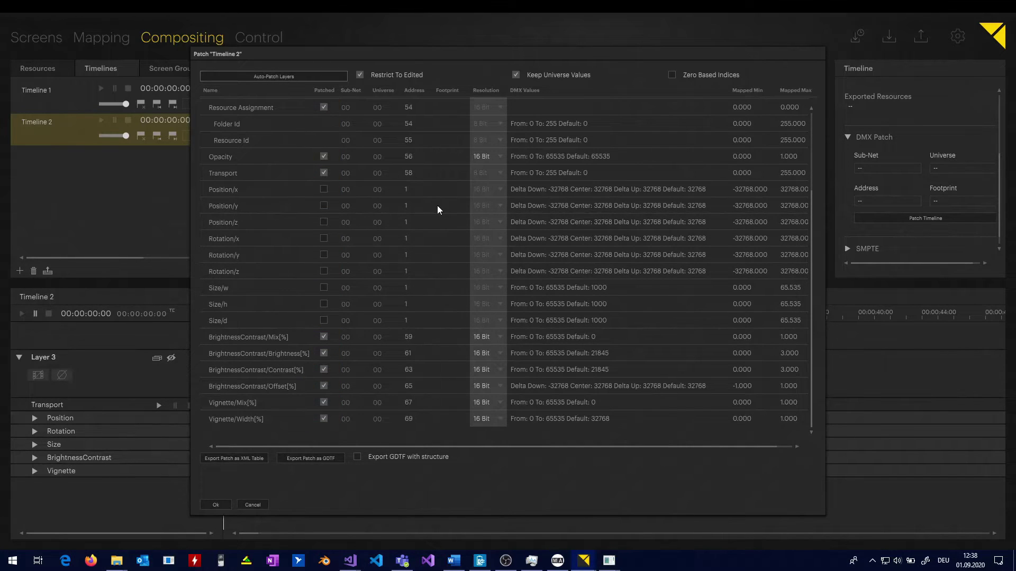
scroll(410, 183, up, 5)
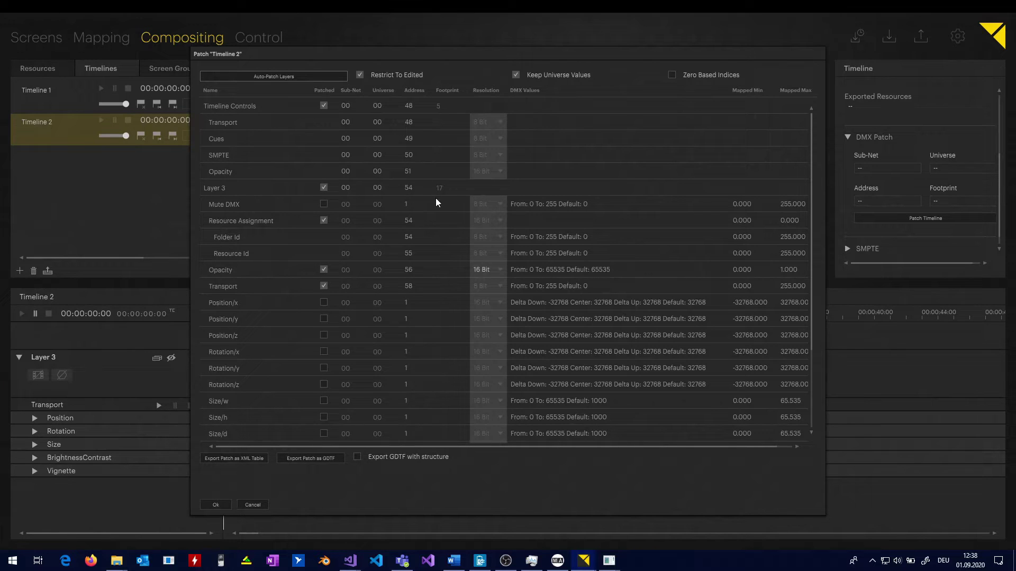
Step: Set Layer 3's start address to 53 and auto-patch the layers again
double_click(408, 188)
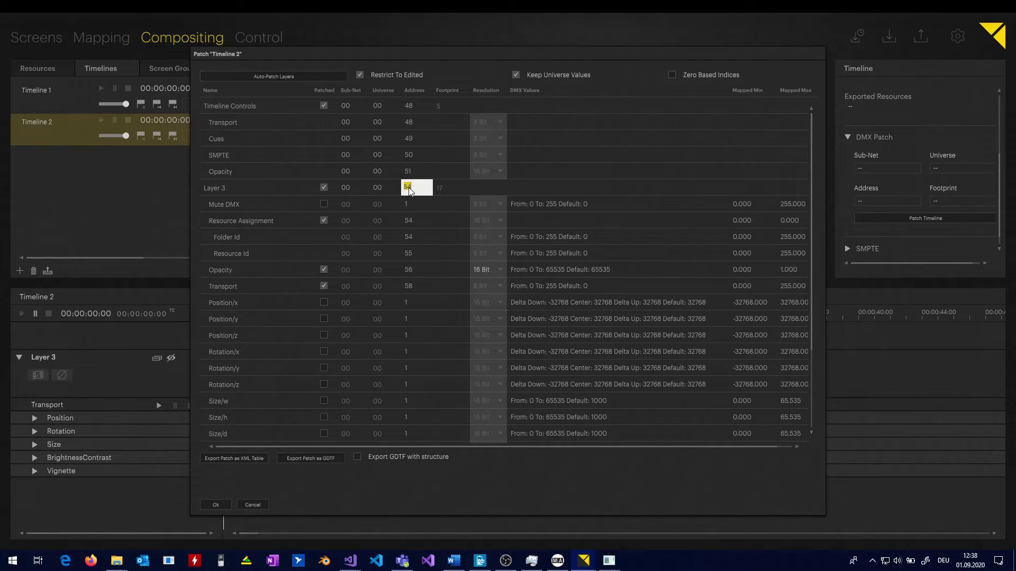
text(53)
key(Return)
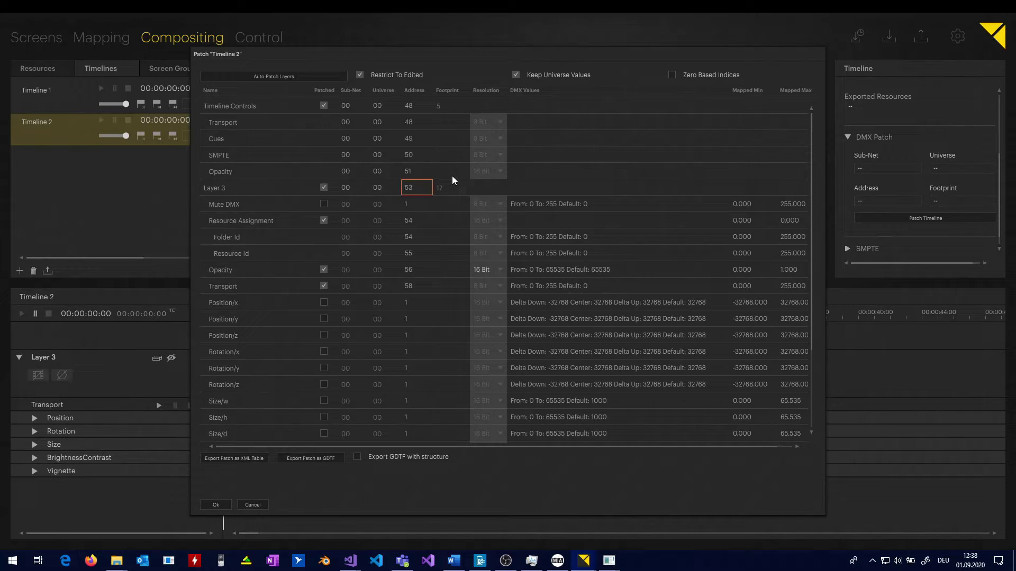
click(297, 73)
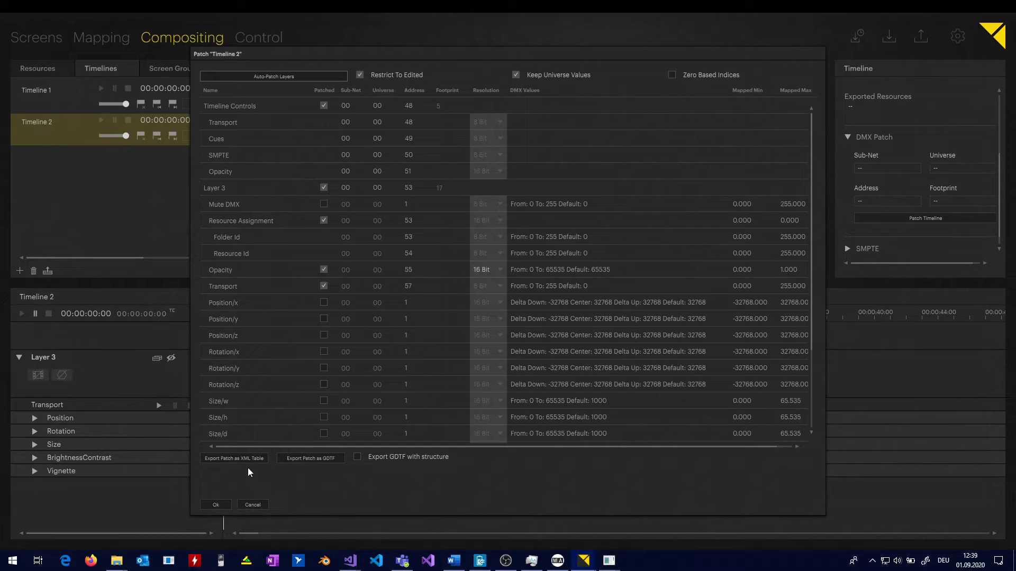
Step: Export Timeline 2's patch as an XML table named dmx_tutorial_patch in the Dokumente folder
click(232, 459)
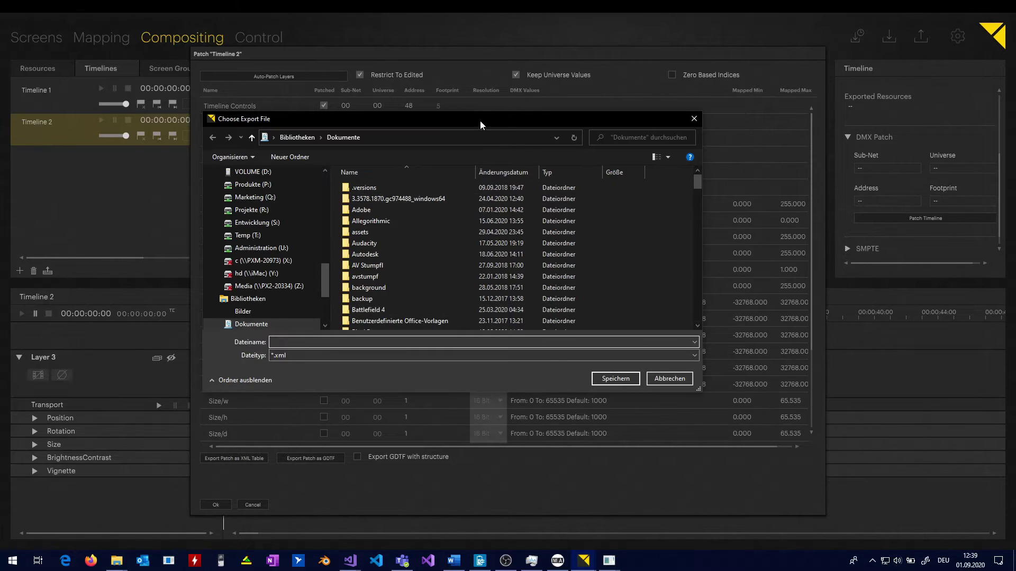
drag(476, 120, 558, 68)
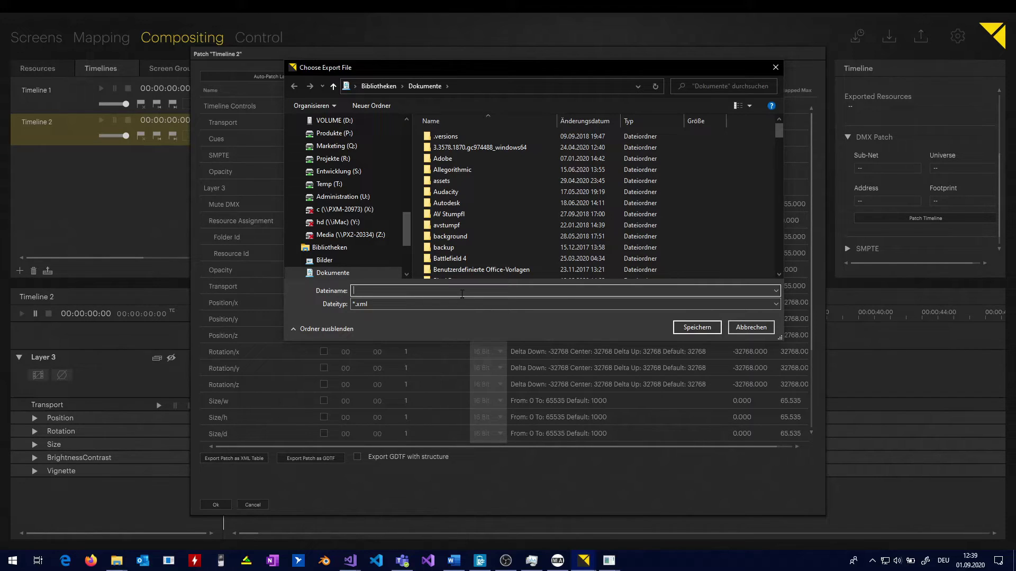
text(dmx)
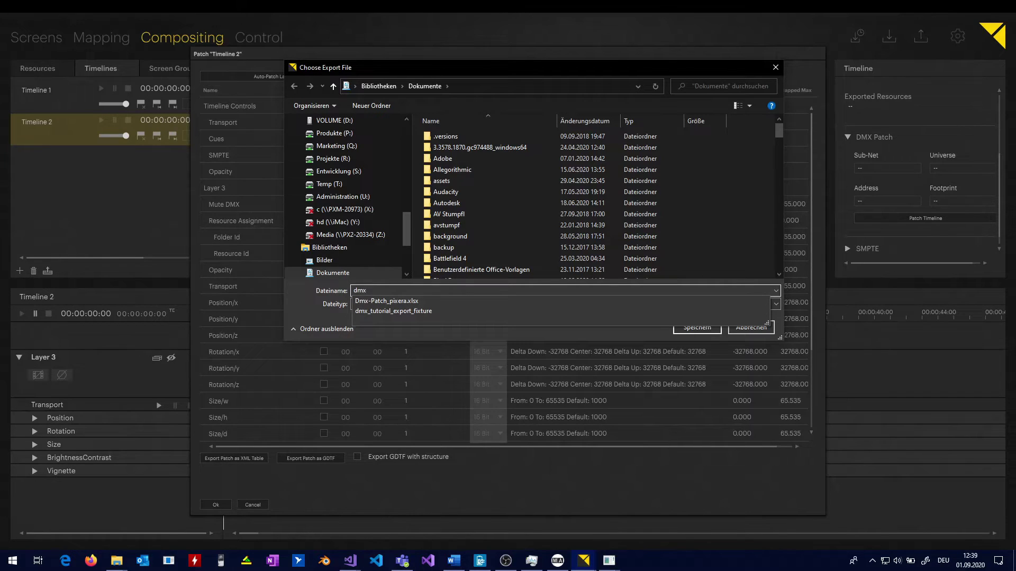
text(_tut)
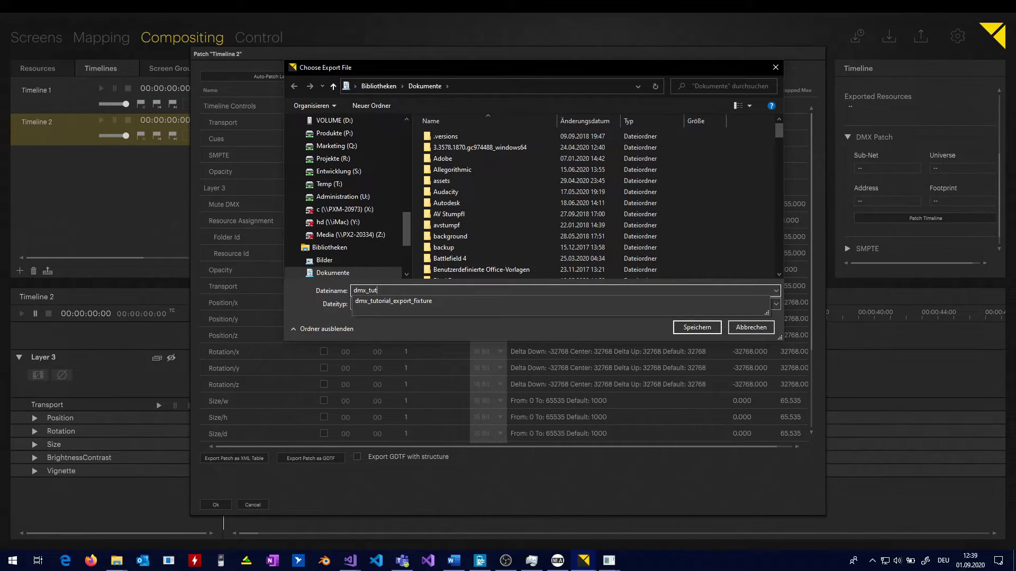
text(orial_patch)
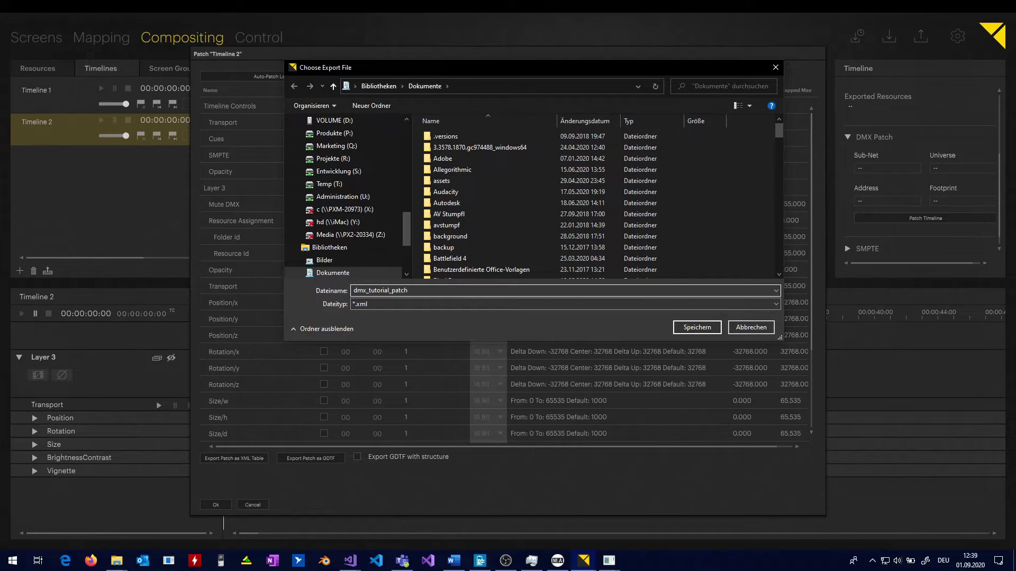
key(Return)
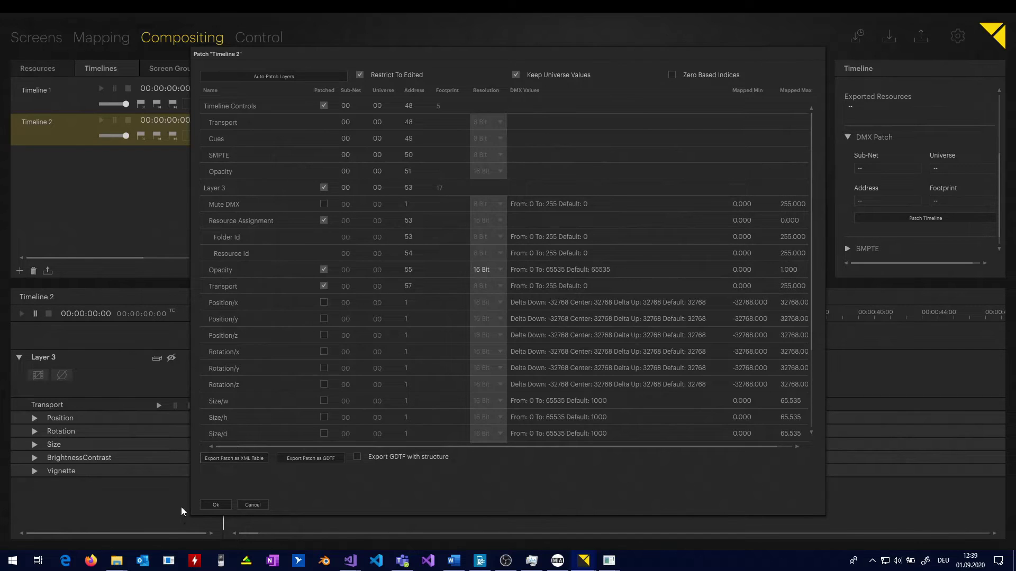
Step: In File Explorer, open dmx_tutorial_patch.html from the dmx_tutorial_patch_fixture folder, examine the exported table, and return to the patch
mouse_move(116, 560)
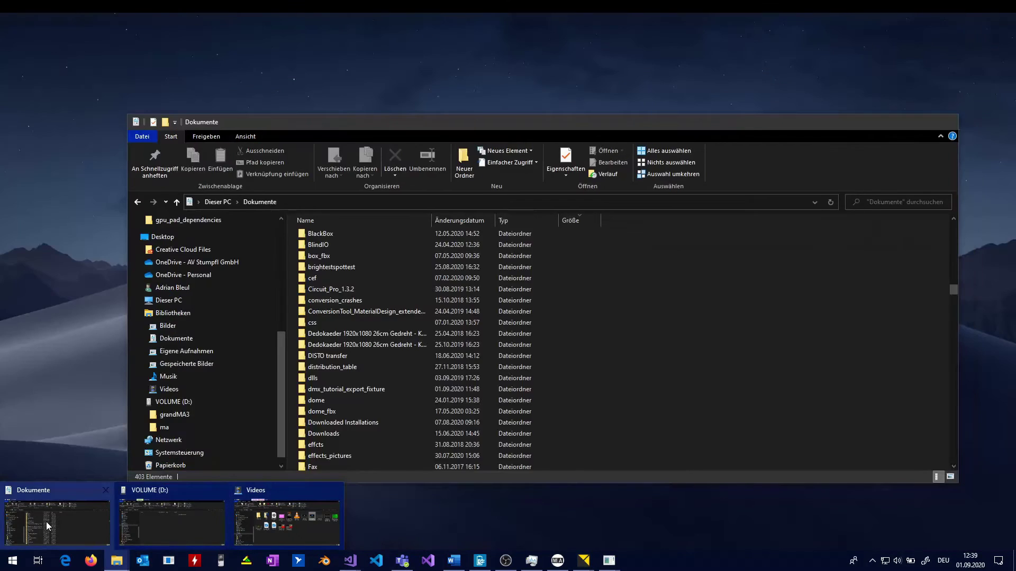
click(46, 521)
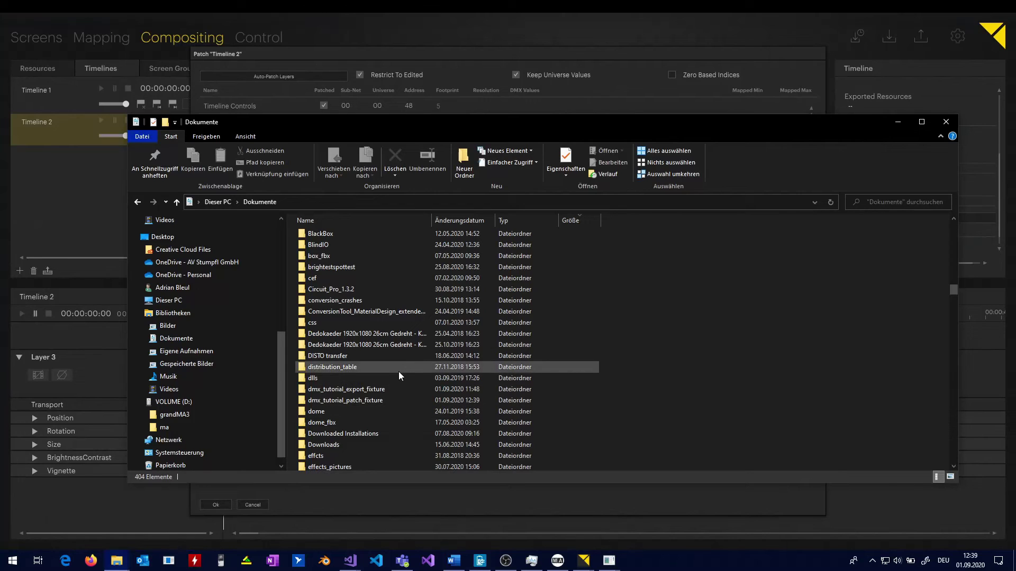
double_click(382, 399)
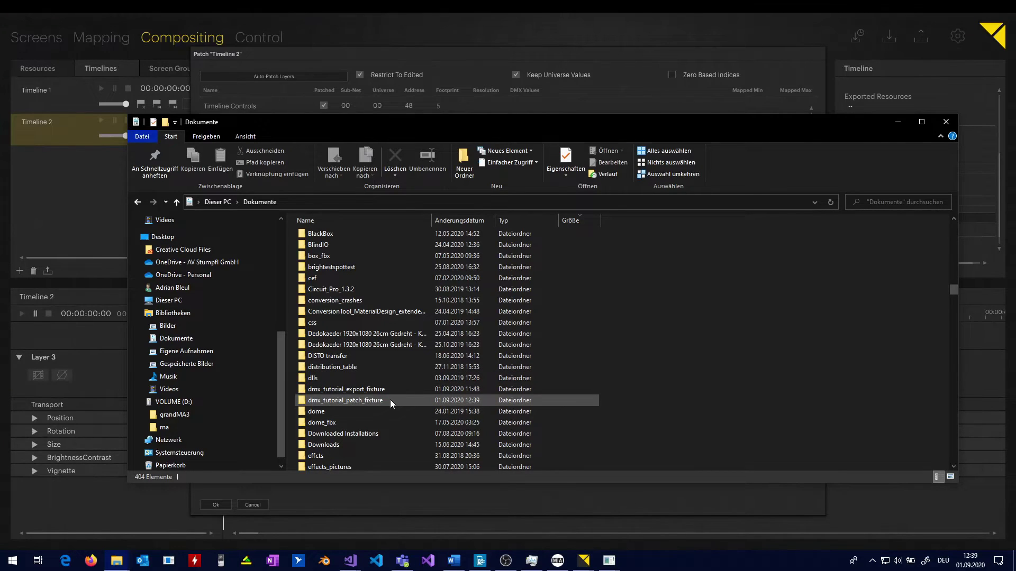
double_click(389, 399)
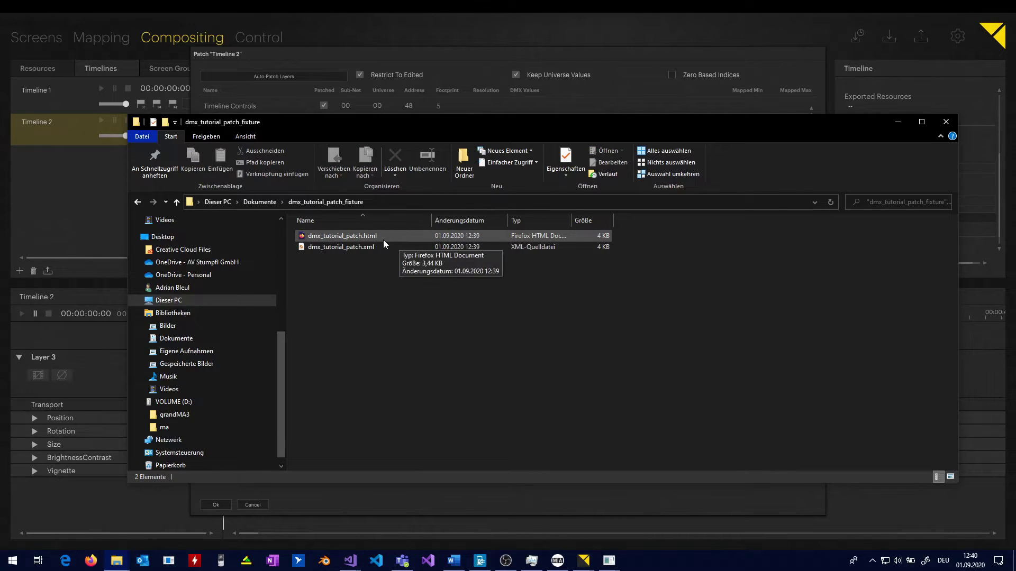
double_click(385, 237)
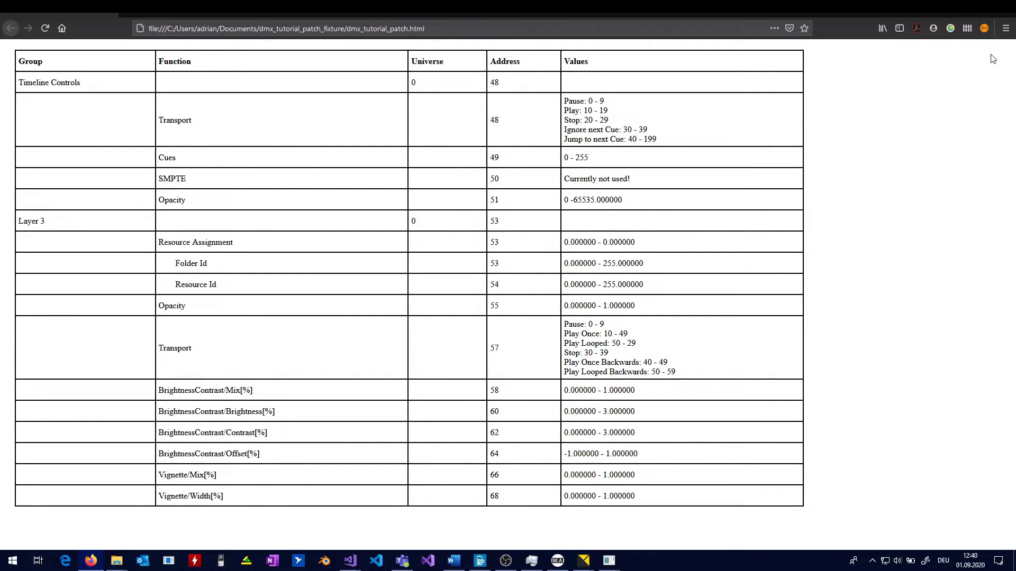
click(958, 13)
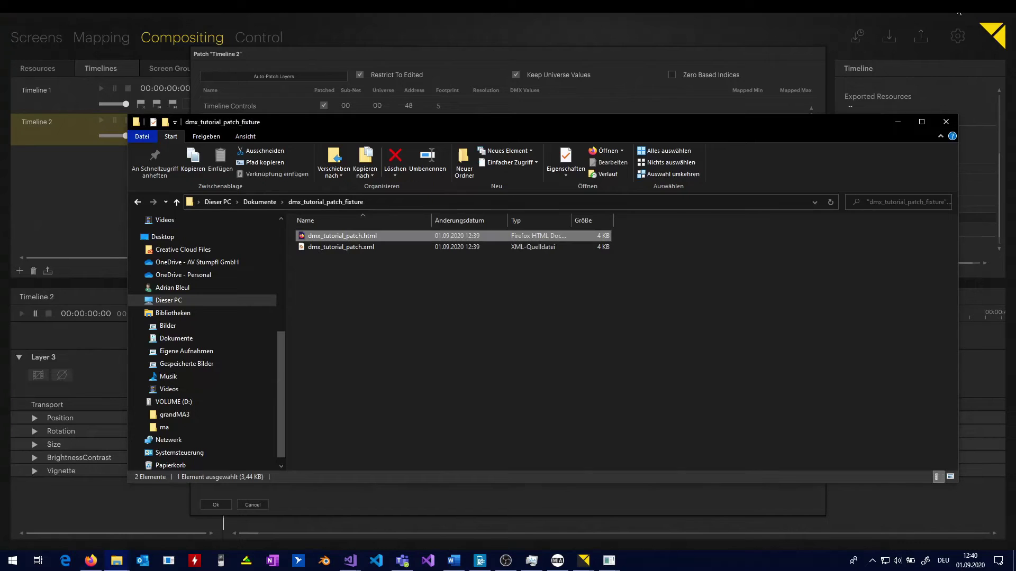
click(894, 122)
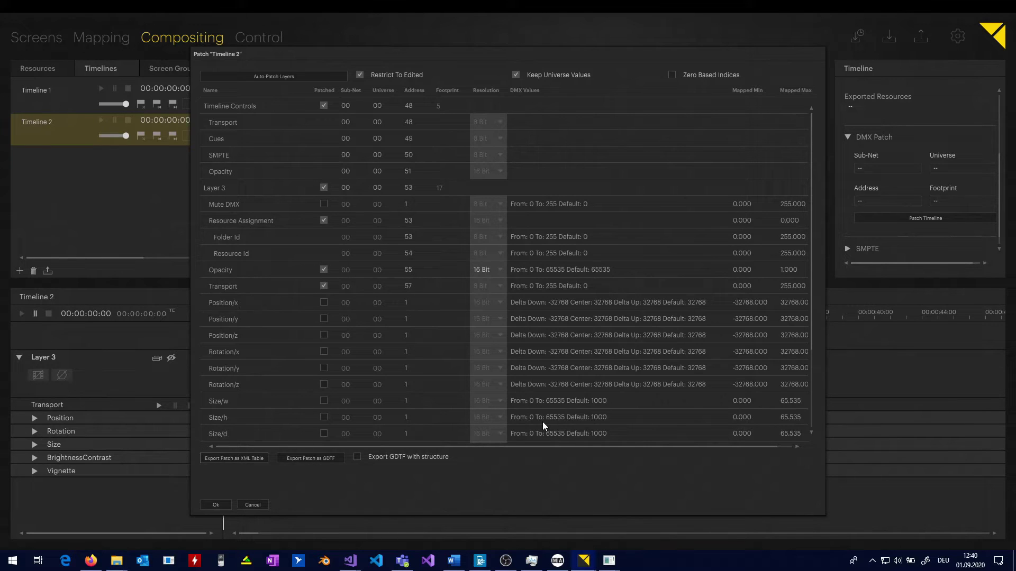
Step: Enable GDTF export with structure and start the patch's GDTF export with VOLUME (D:) as the destination
click(358, 456)
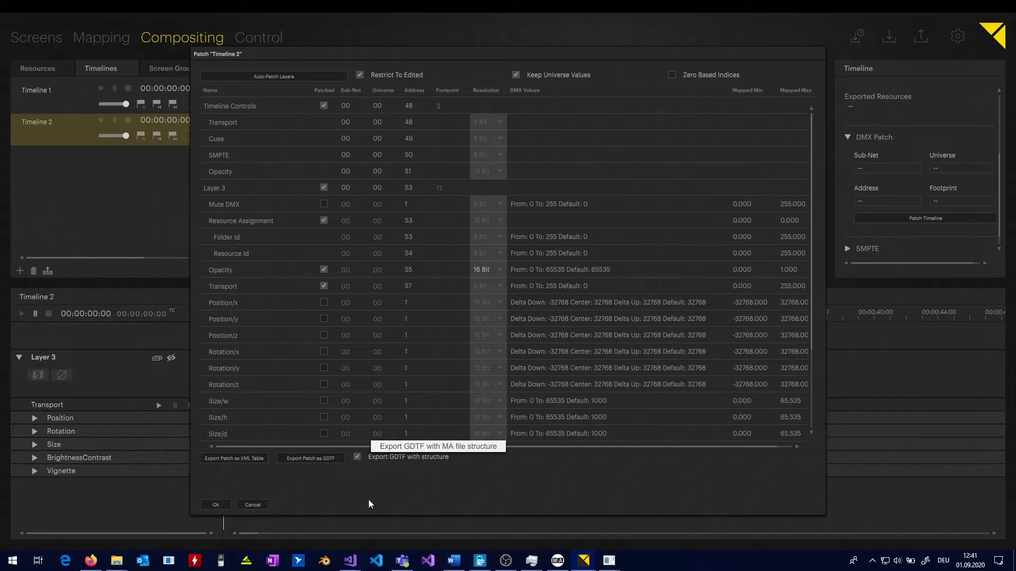
click(301, 458)
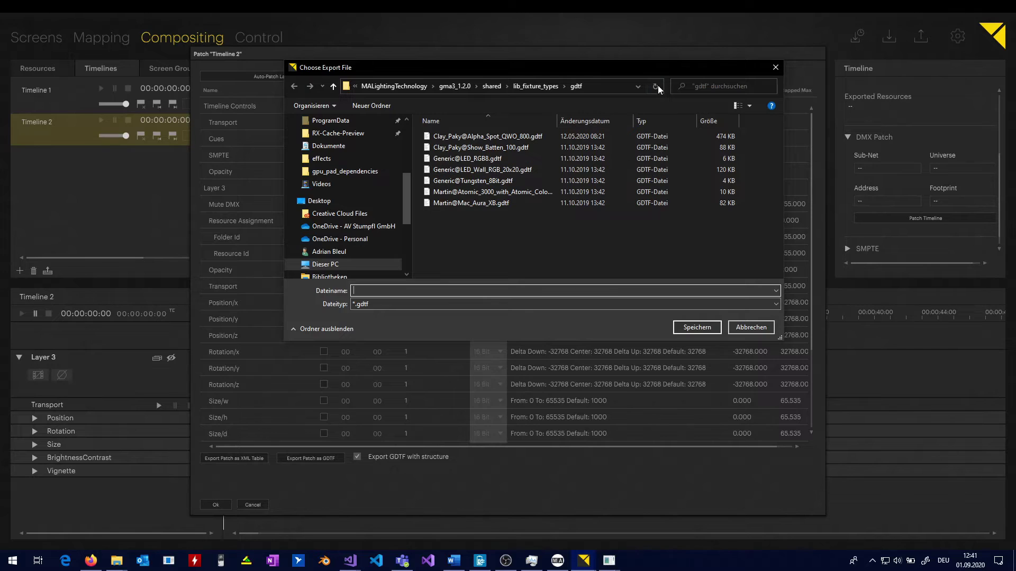
drag(639, 69, 592, 96)
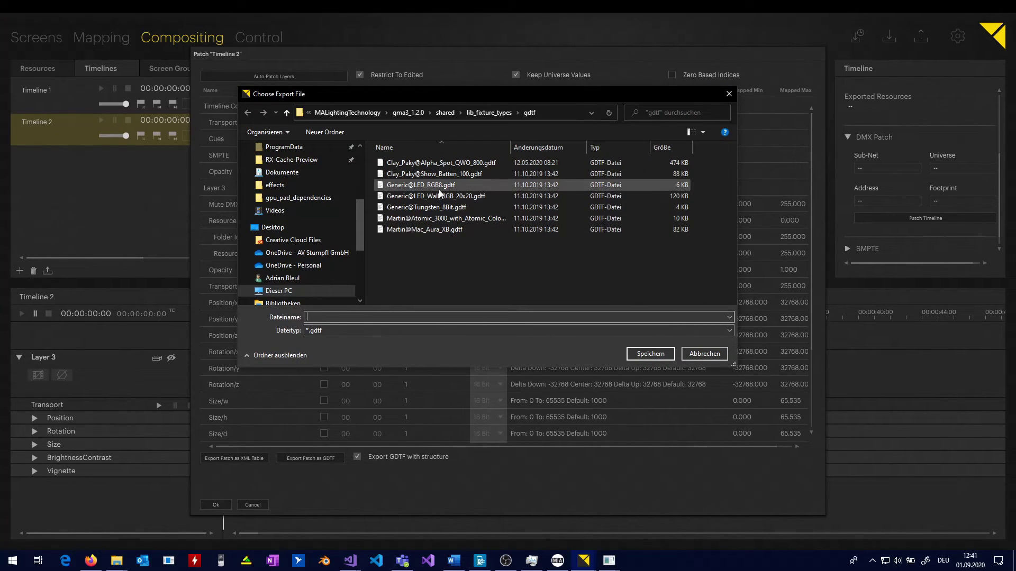
drag(561, 96, 600, 88)
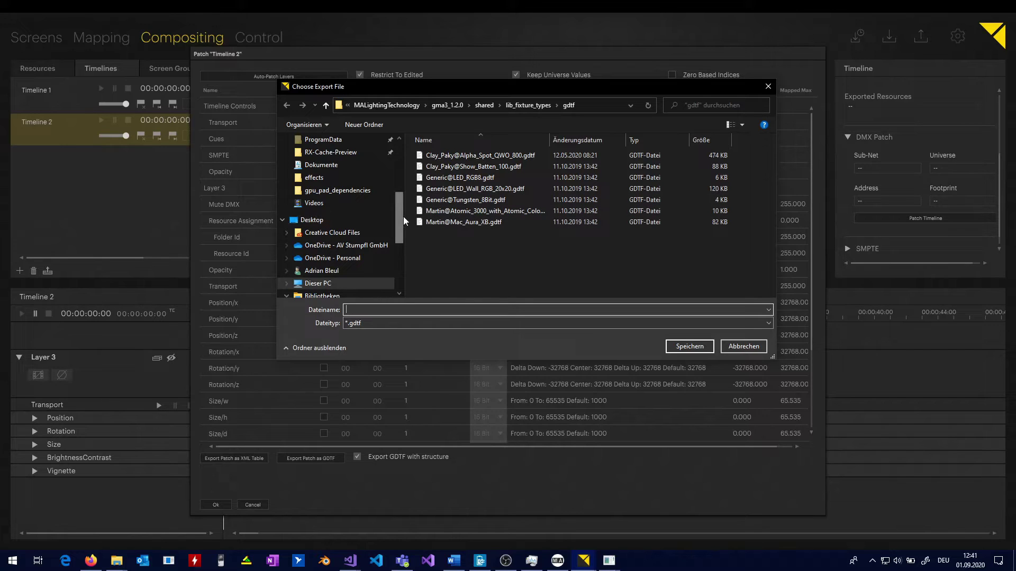
drag(400, 217, 402, 270)
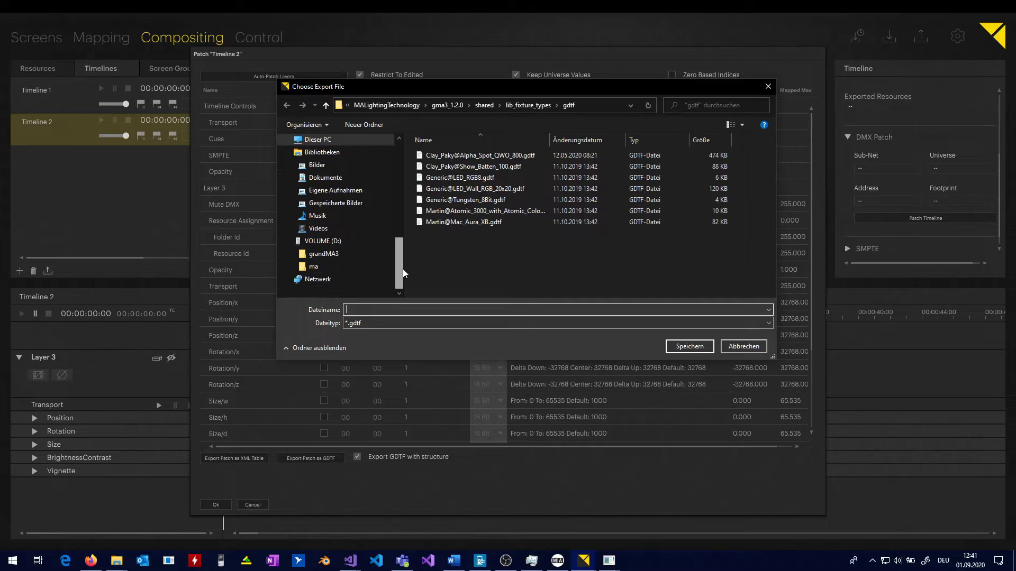
click(321, 242)
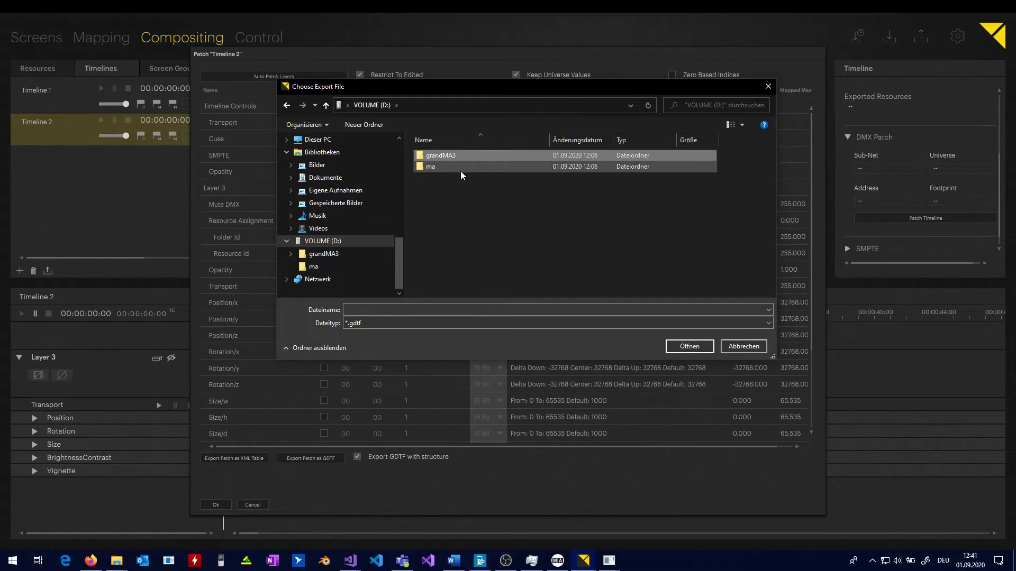
Step: Permanently delete the existing ma and grandMA3 folders from VOLUME (D:)
click(452, 168)
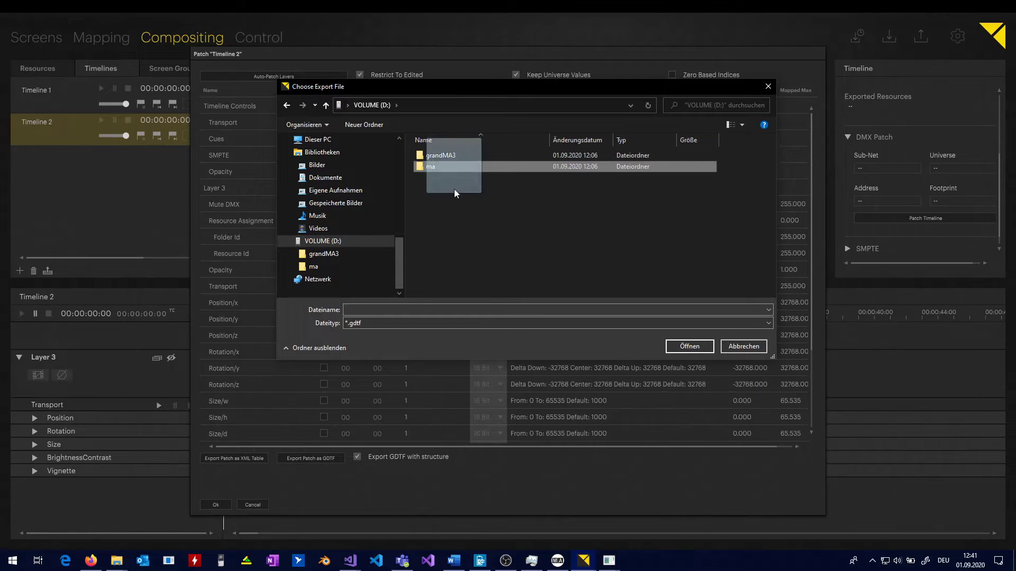
key(Delete)
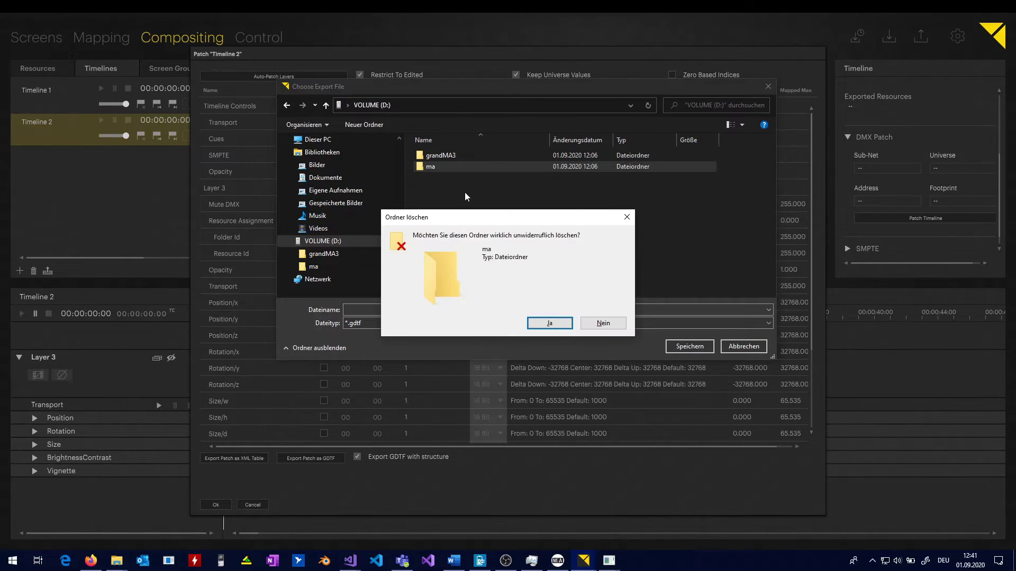
click(544, 323)
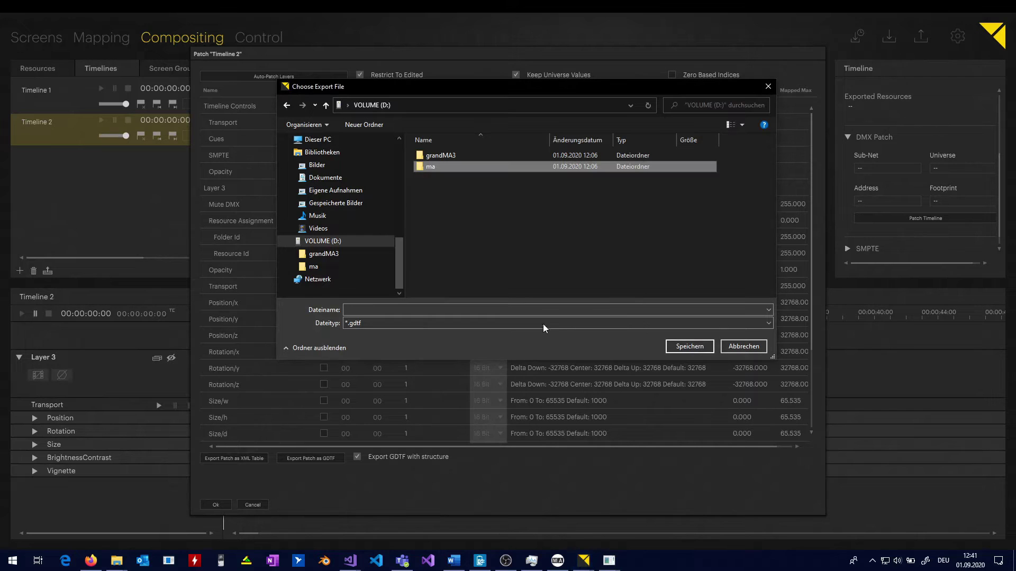
click(460, 155)
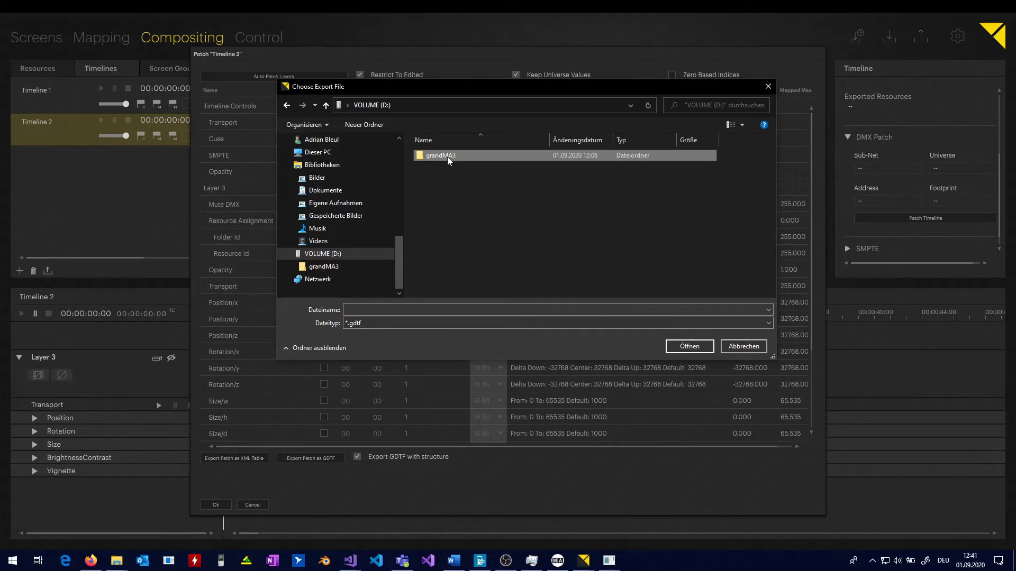
key(Delete)
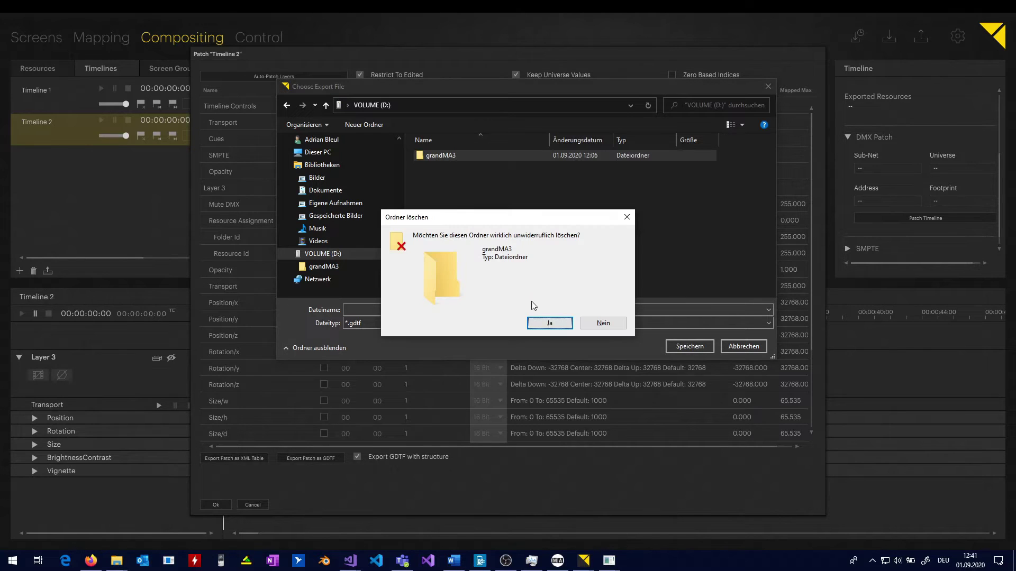
click(551, 323)
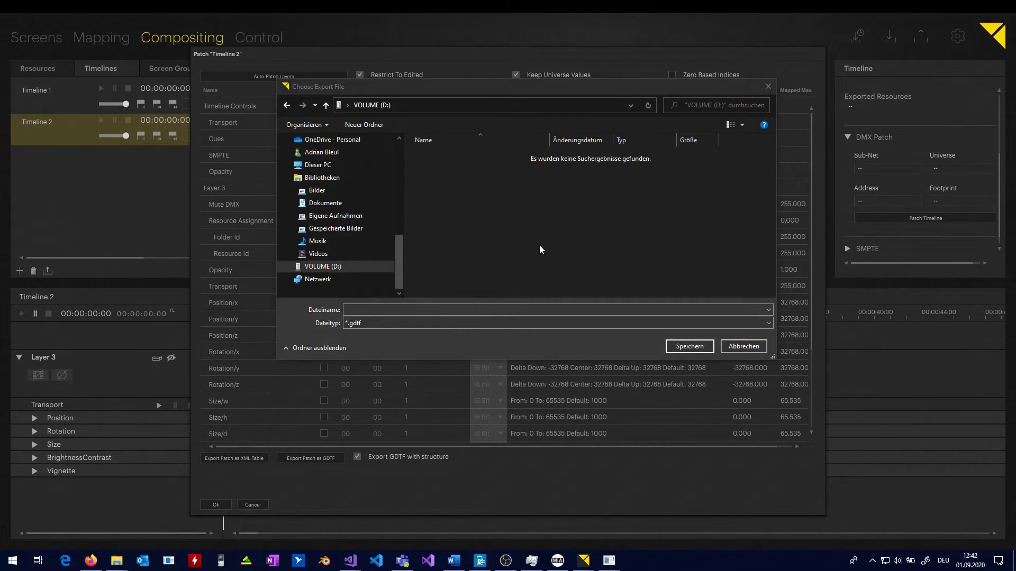
Step: Name the GDTF export dmx_tutorial_patch and save it on VOLUME (D:)
click(442, 310)
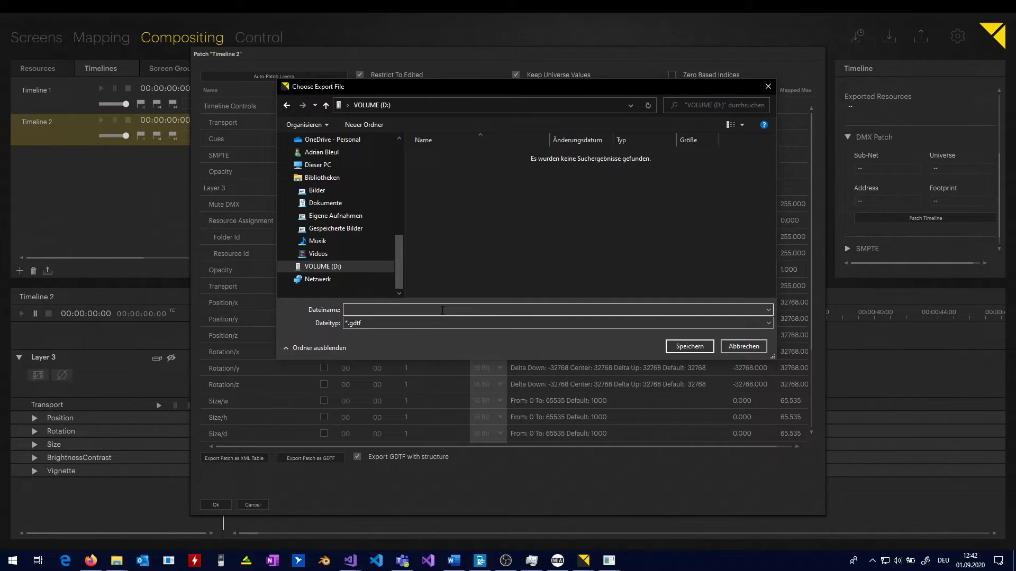
text(dmx_turo)
key(BackSpace)
key(BackSpace)
text(torial_patch)
key(Return)
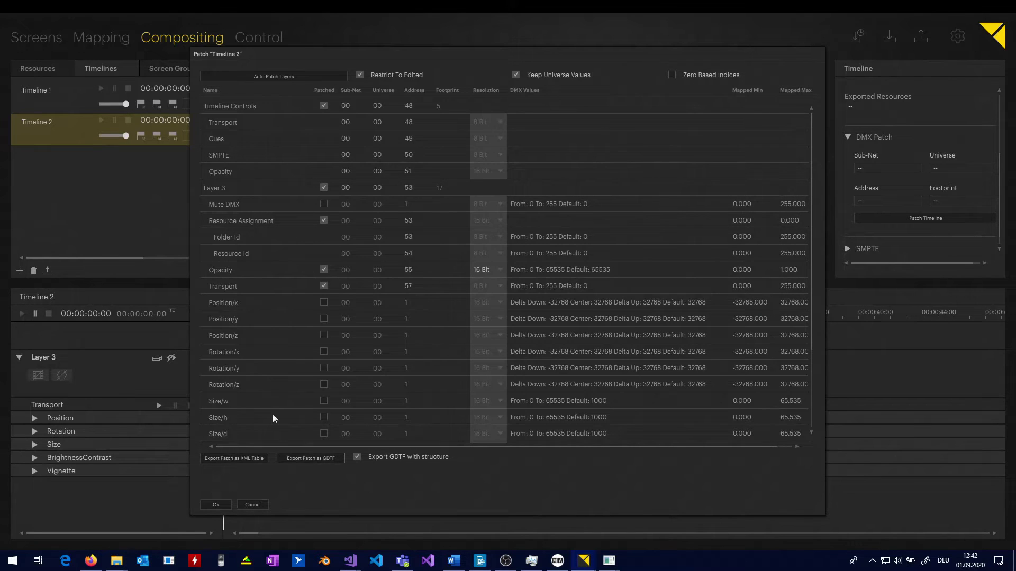
Step: In File Explorer, examine the exported GDTF files in grandMA3/shared/lib_fixture_types/gdtf on VOLUME (D:), with their full names readable
mouse_move(117, 559)
click(179, 522)
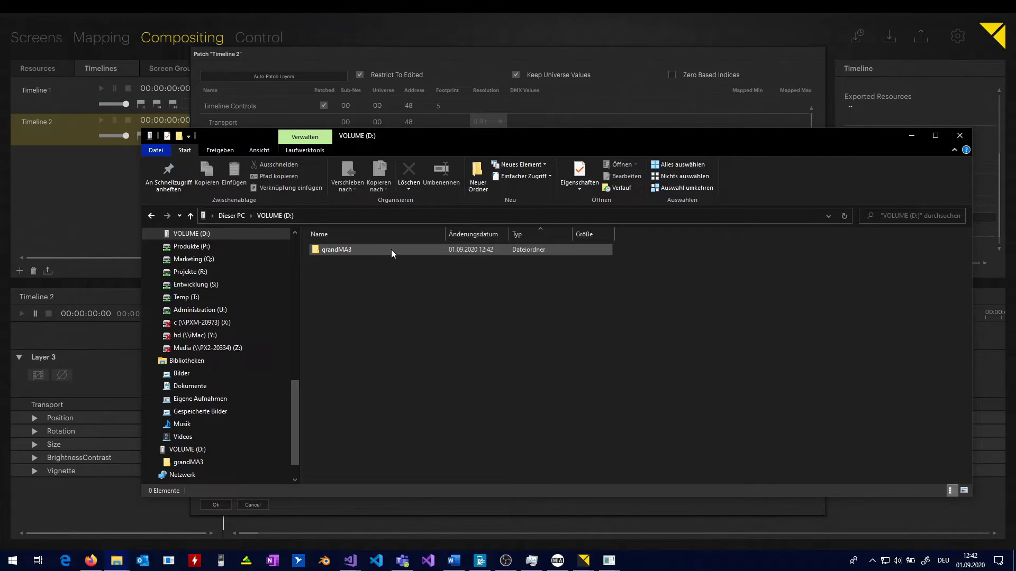
double_click(391, 249)
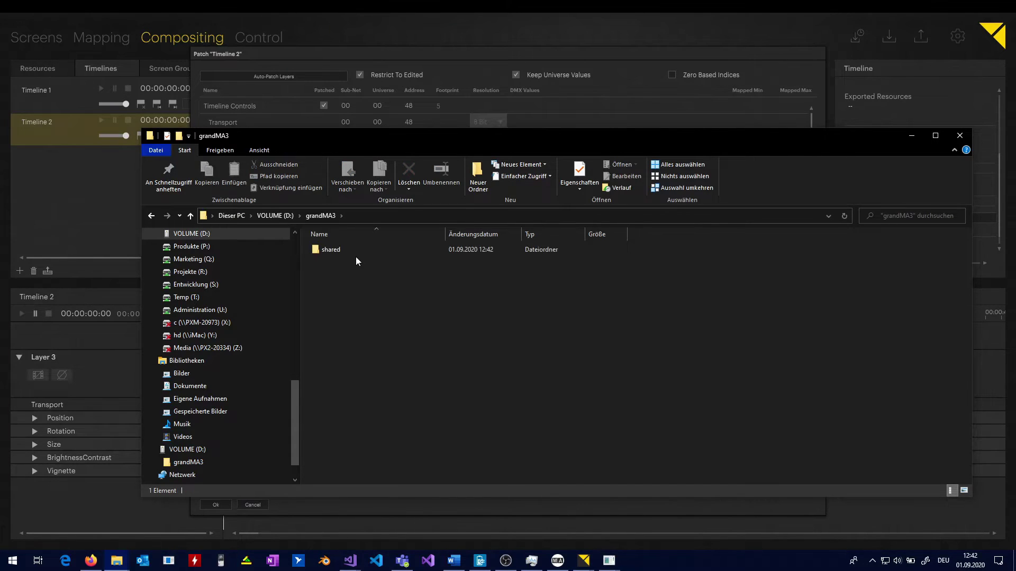
double_click(357, 253)
double_click(364, 252)
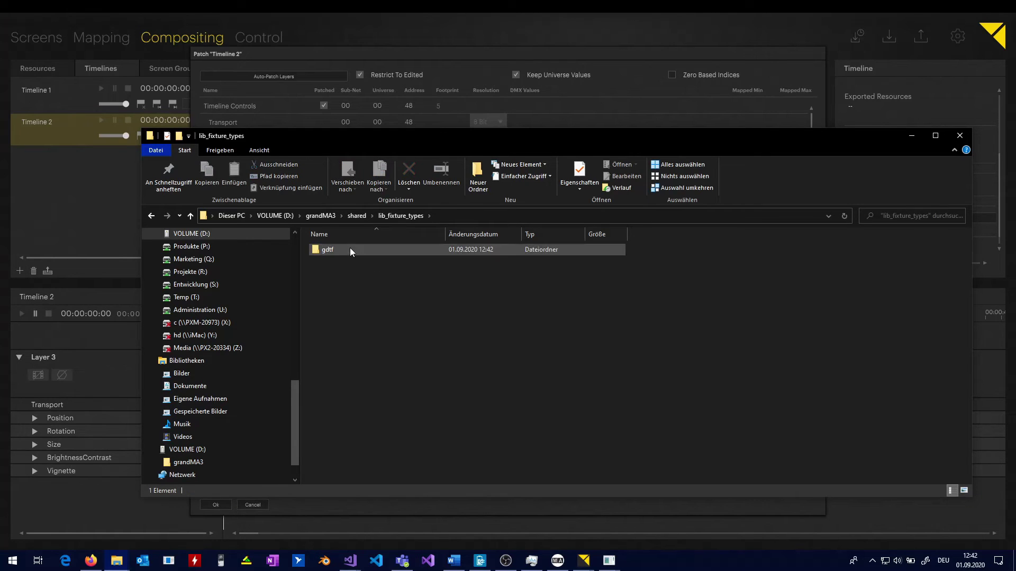
double_click(351, 248)
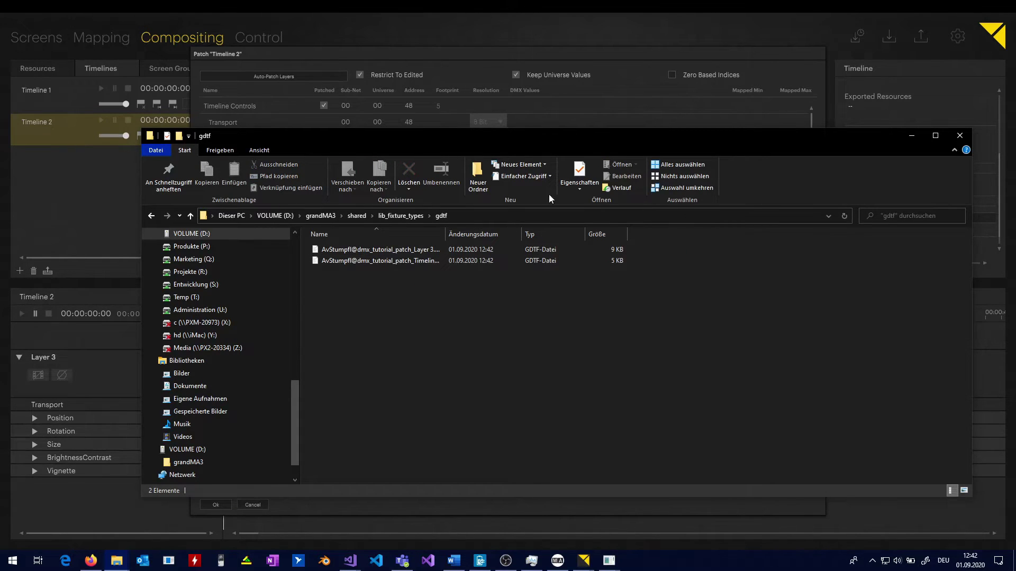
drag(538, 131, 580, 94)
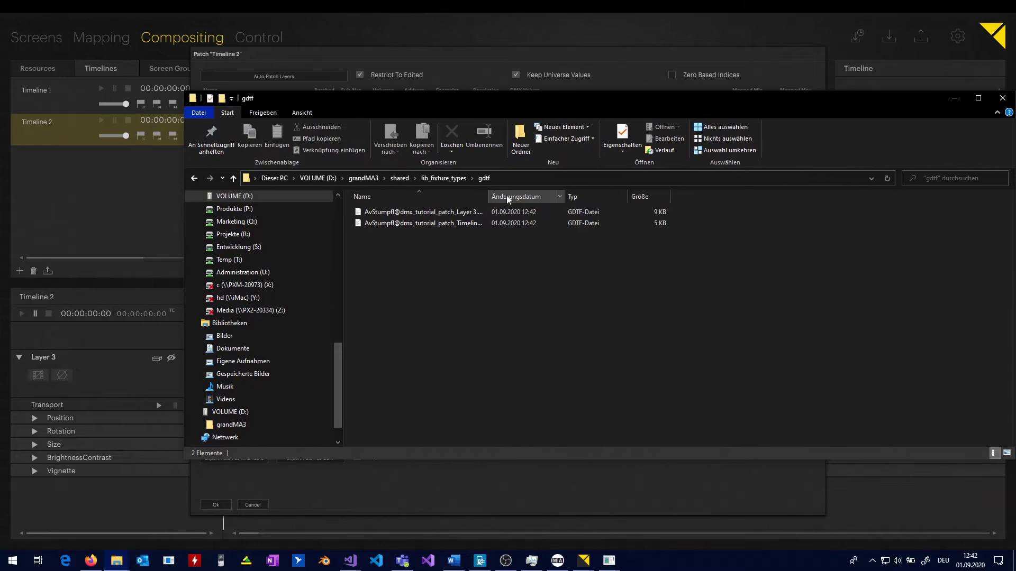
drag(487, 197, 543, 197)
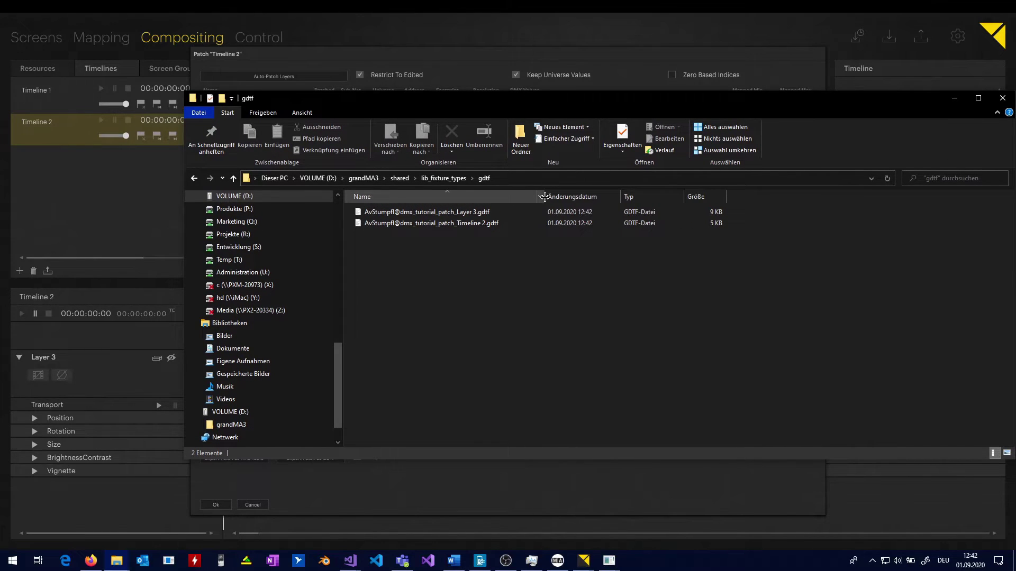
click(955, 97)
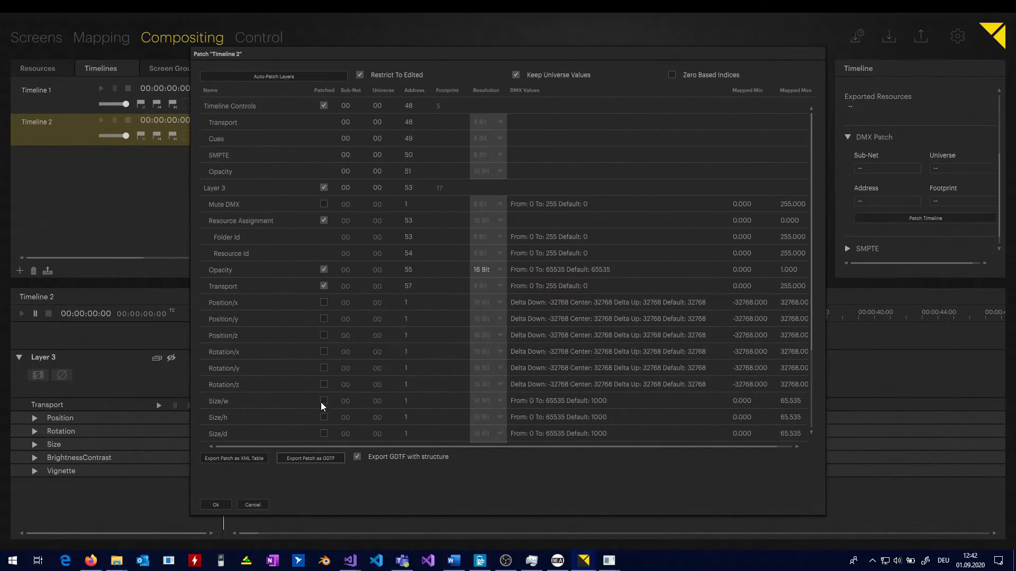
Step: Apply Timeline 2's DMX patch and close its patch settings
click(218, 506)
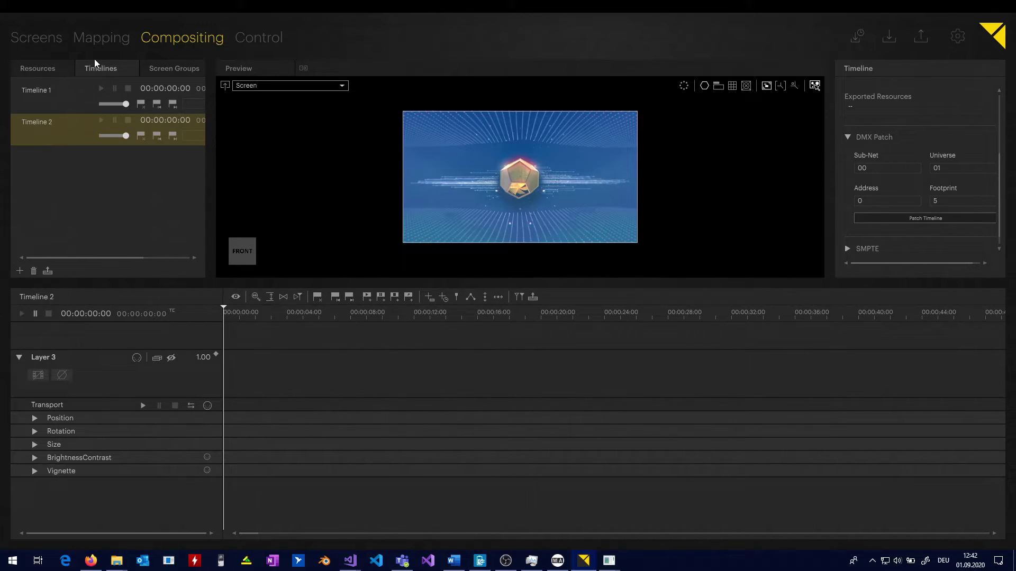
Step: Open Timeline 1's DMX patch settings and start exporting its patch as GDTF with structure enabled
click(69, 103)
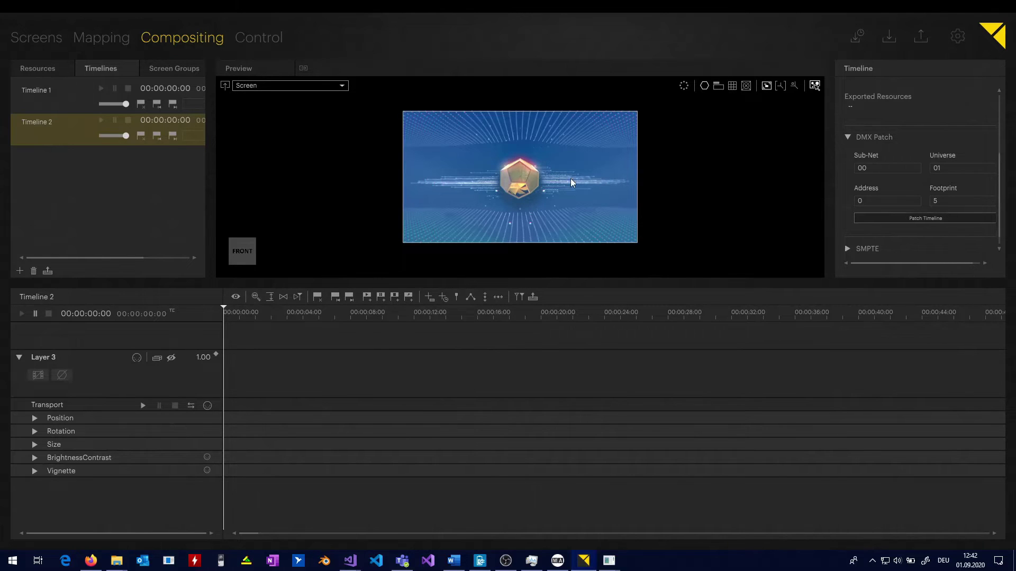
click(908, 219)
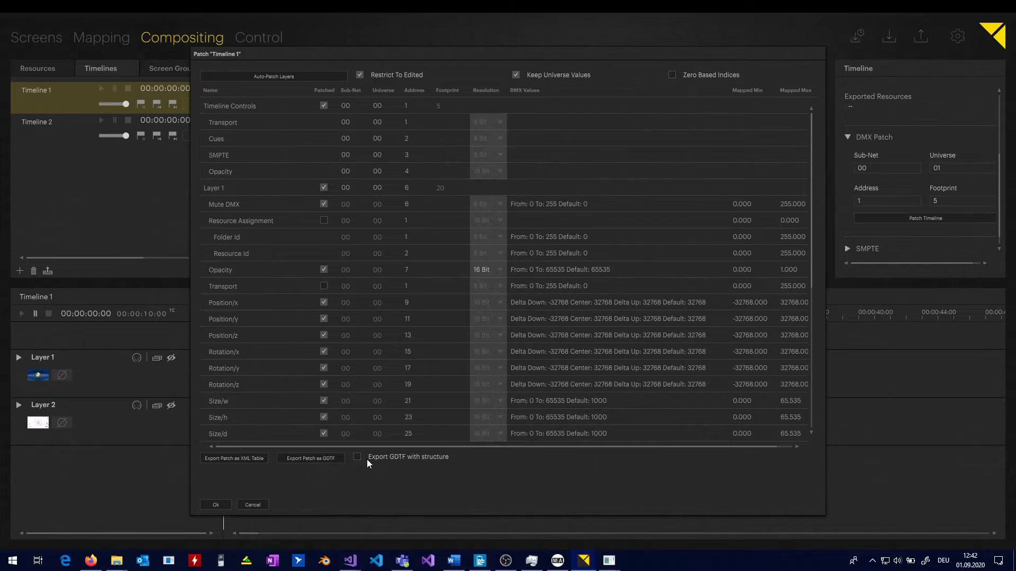
click(357, 456)
click(310, 458)
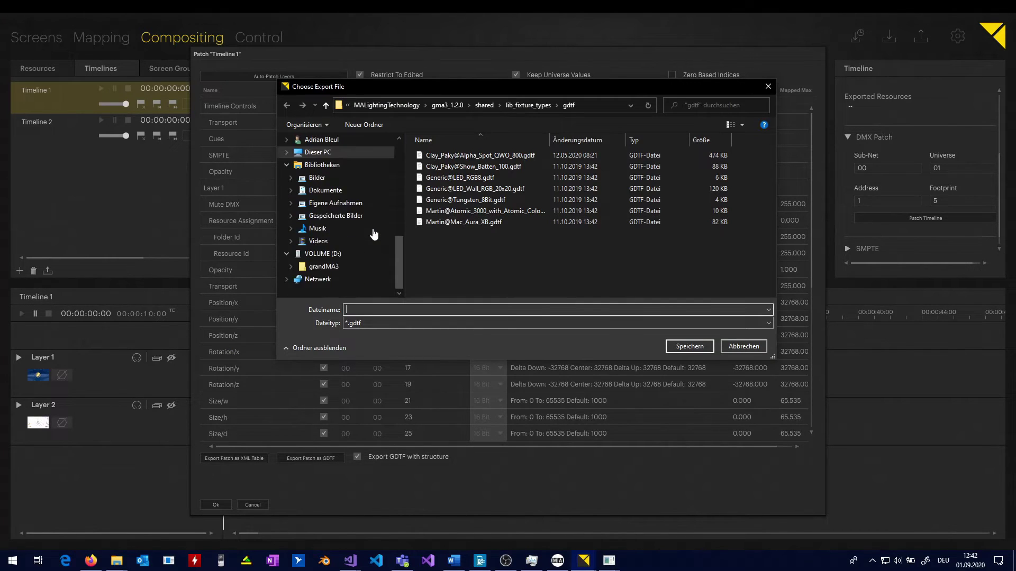
Step: Set the export location to the grandMA3/shared/lib_fixture_types/gdtf folder on VOLUME (D:)
click(324, 254)
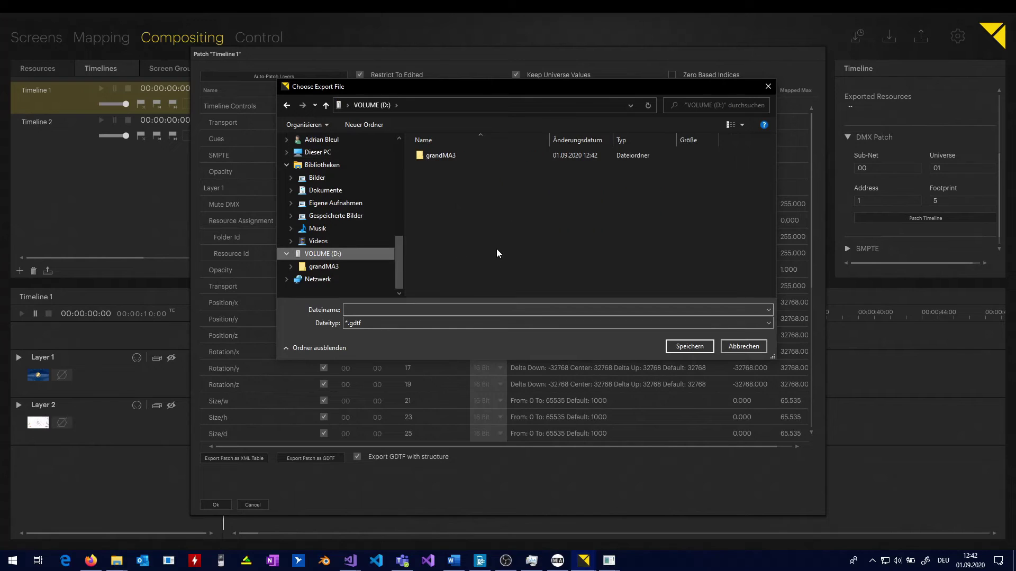
double_click(449, 155)
click(460, 154)
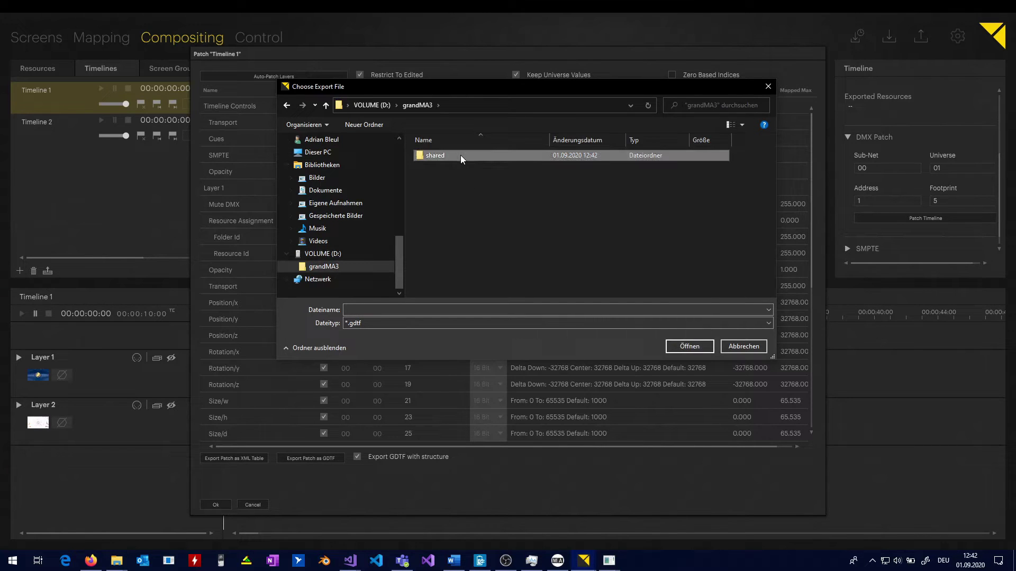
double_click(460, 154)
click(476, 156)
double_click(476, 156)
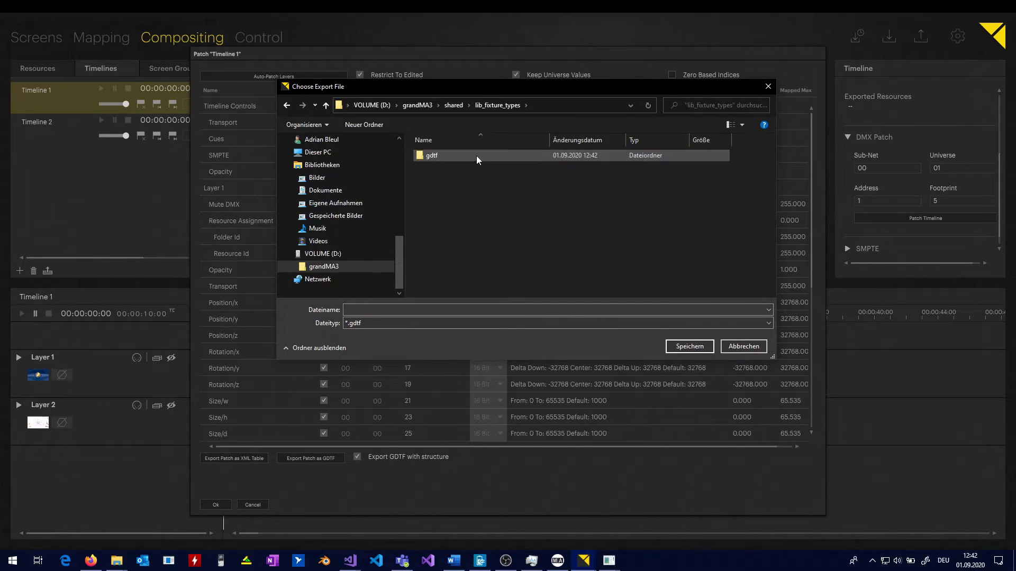
click(476, 156)
double_click(476, 156)
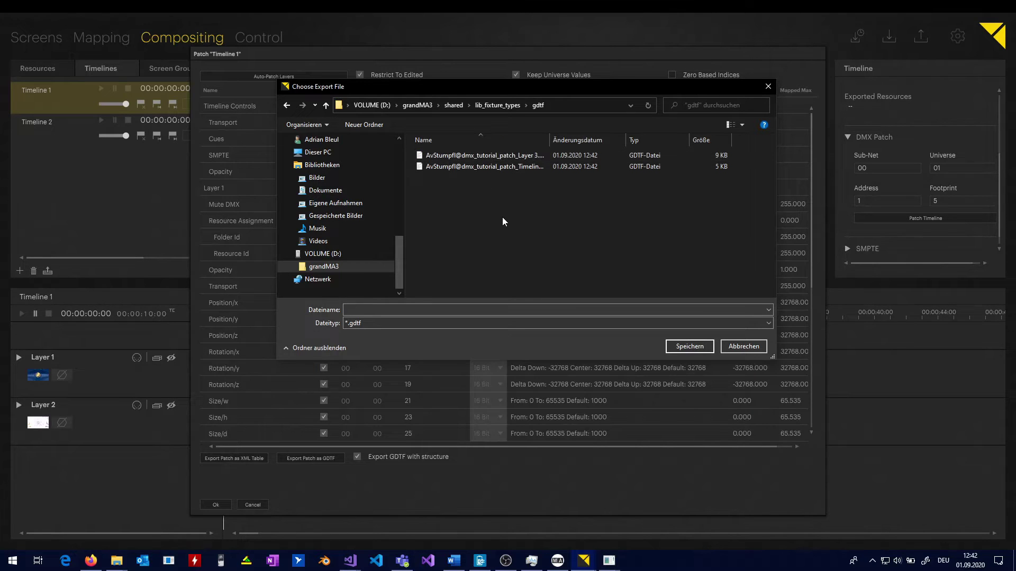
Step: Save the GDTF export as dmx_tutorial_patch_02, and apply Timeline 1's patch settings
click(475, 309)
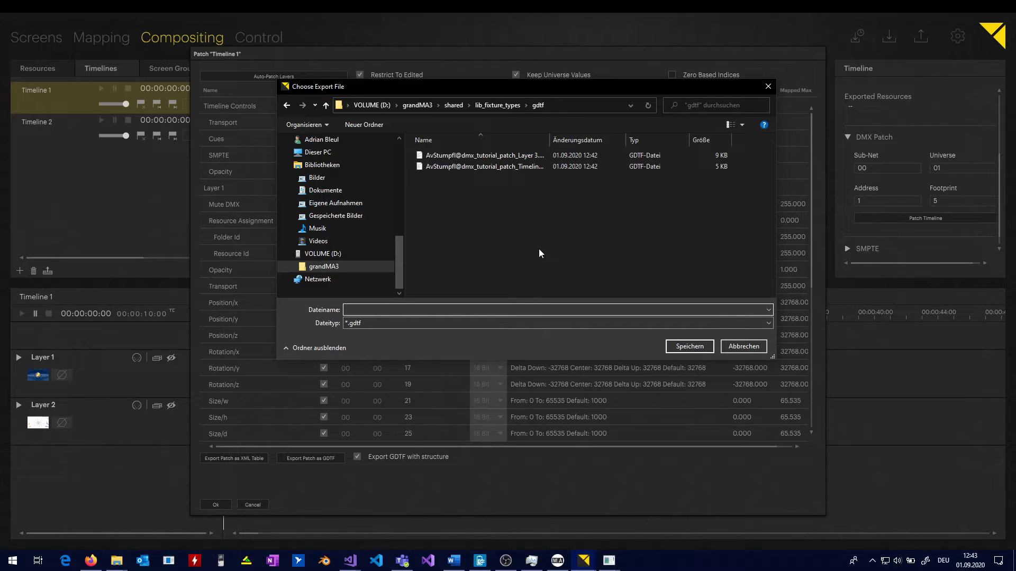
text(dm)
text(x_tutorial_patch_02)
drag(458, 360, 458, 388)
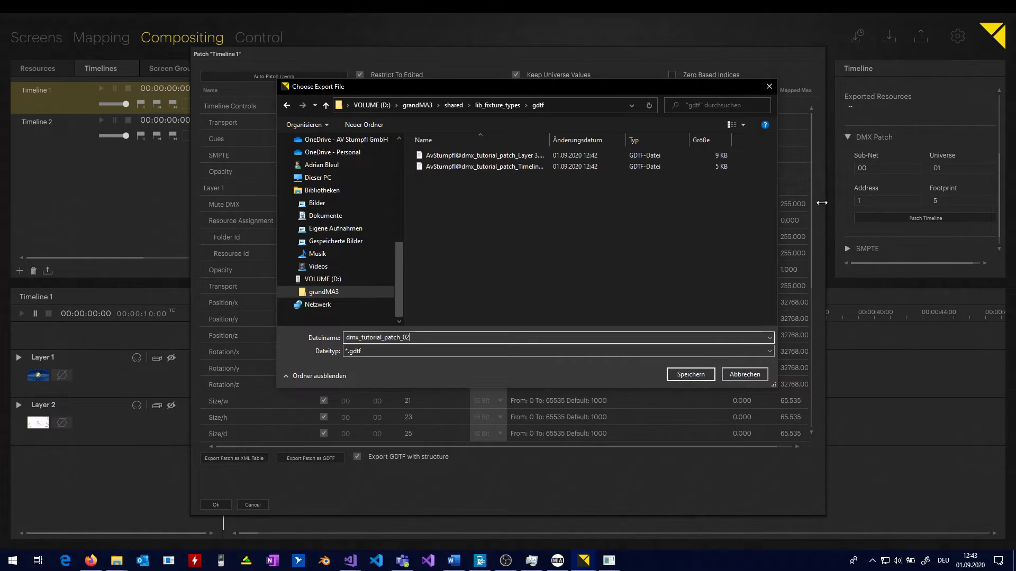
drag(780, 205, 821, 203)
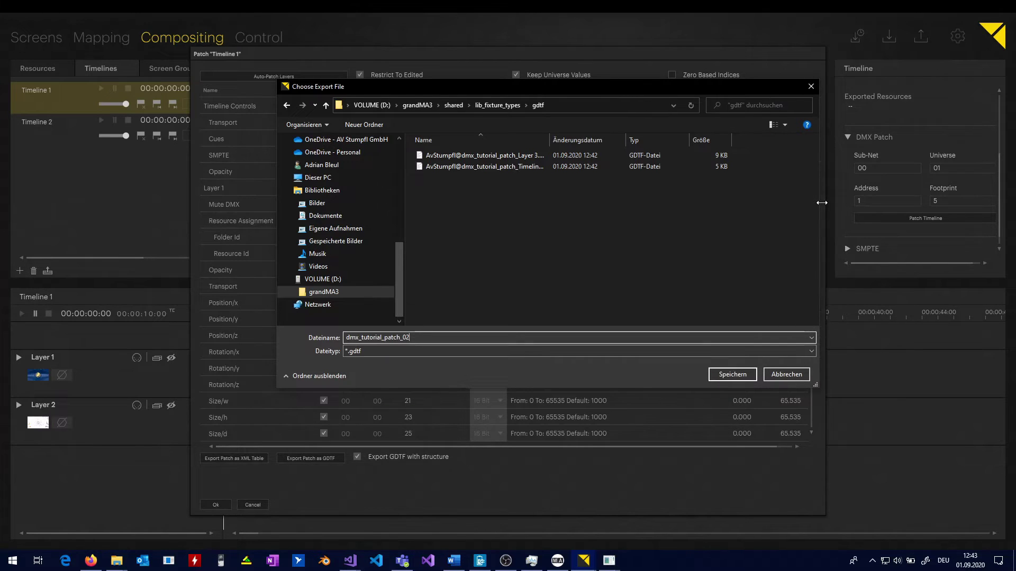
click(739, 374)
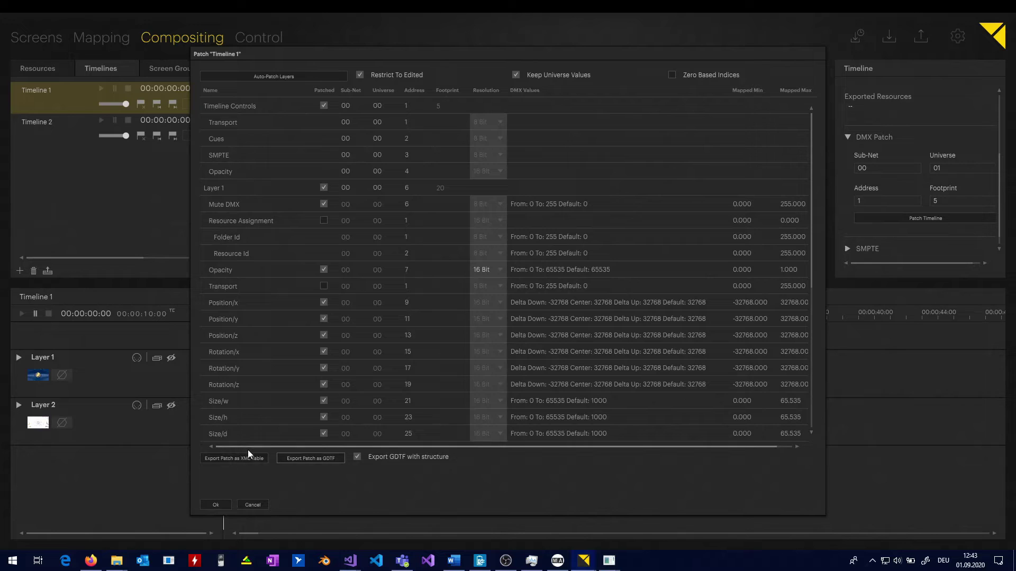
click(215, 504)
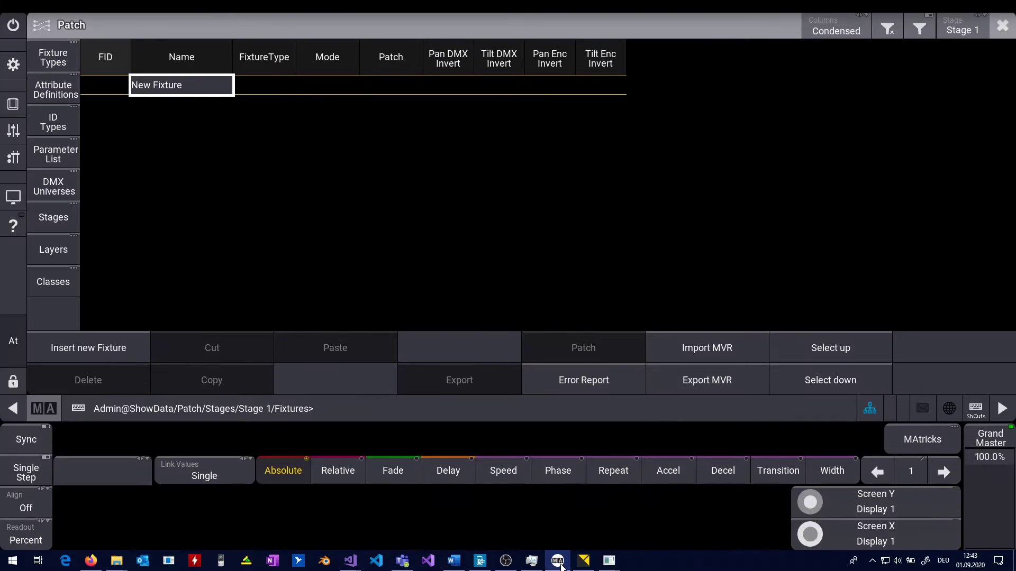
Step: Switch to grandMA3, close the open patch window and reopen the show's fixture patch
click(557, 560)
key(Escape)
key(Return)
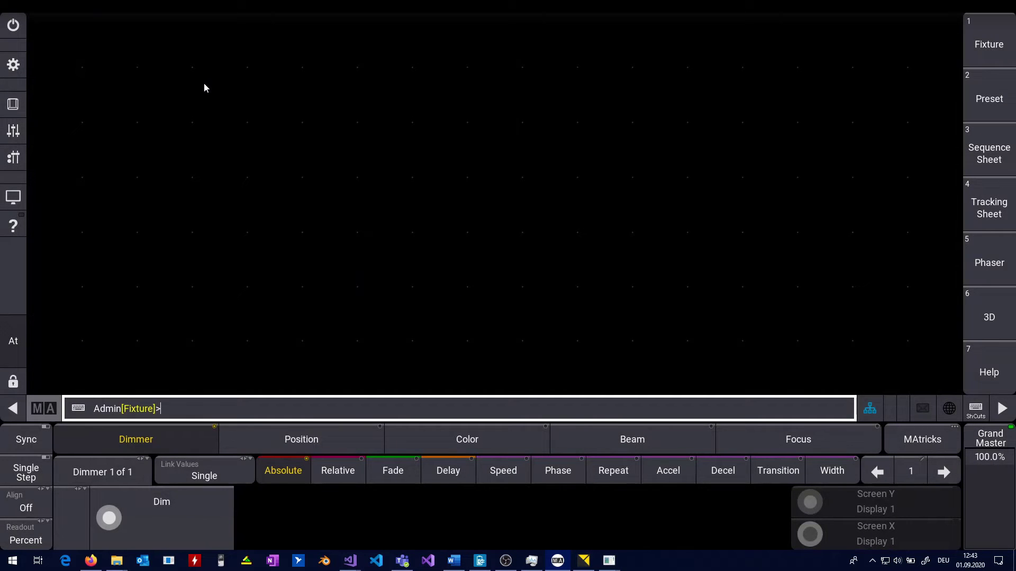
click(135, 84)
click(135, 84)
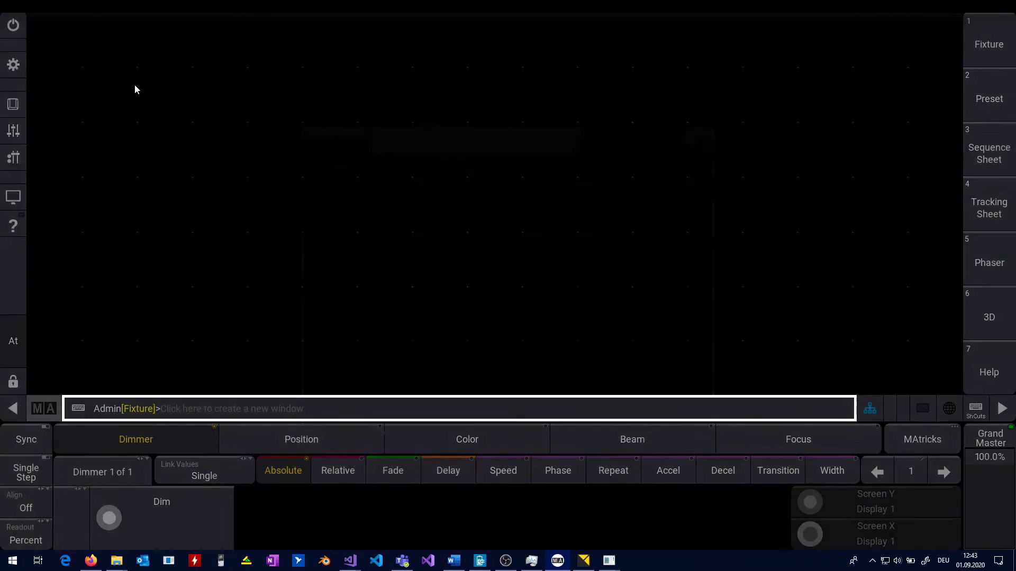
click(13, 64)
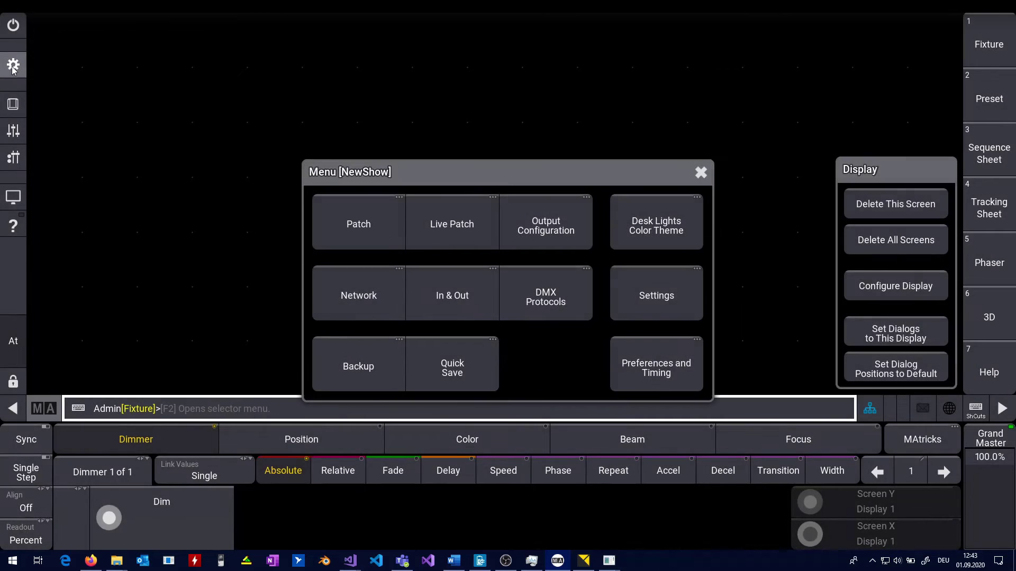
click(357, 238)
Step: Insert the AV Stumpfl Timeline 1 fixture from the GDTF library on VOLUME, keeping the suggested name, FID and patch address
click(628, 91)
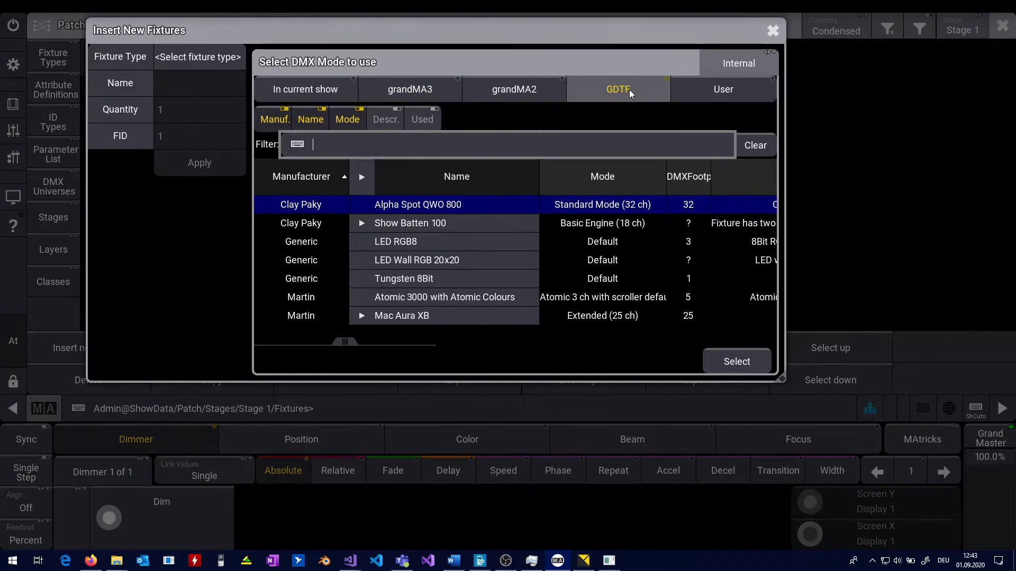
click(738, 64)
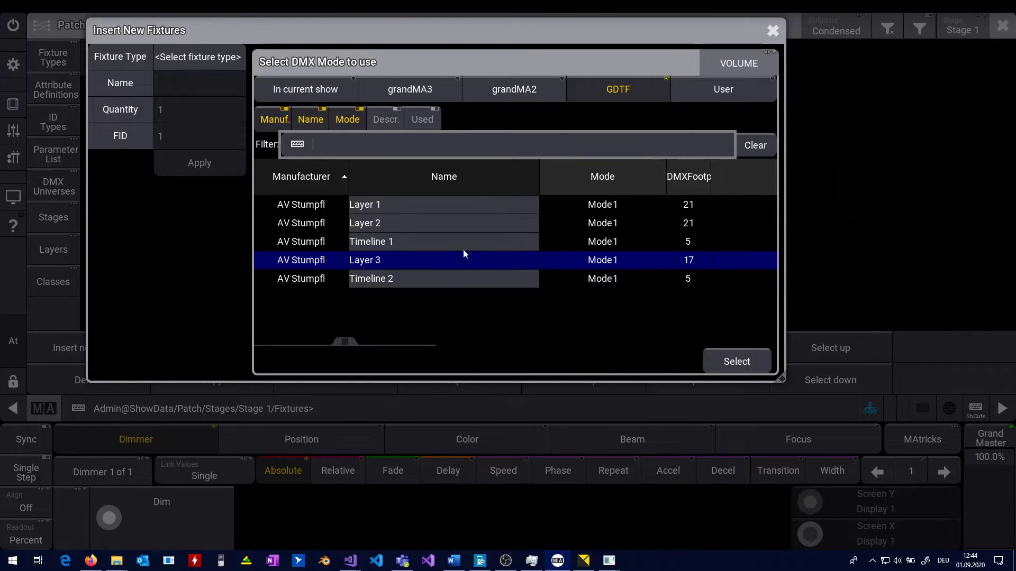
click(443, 245)
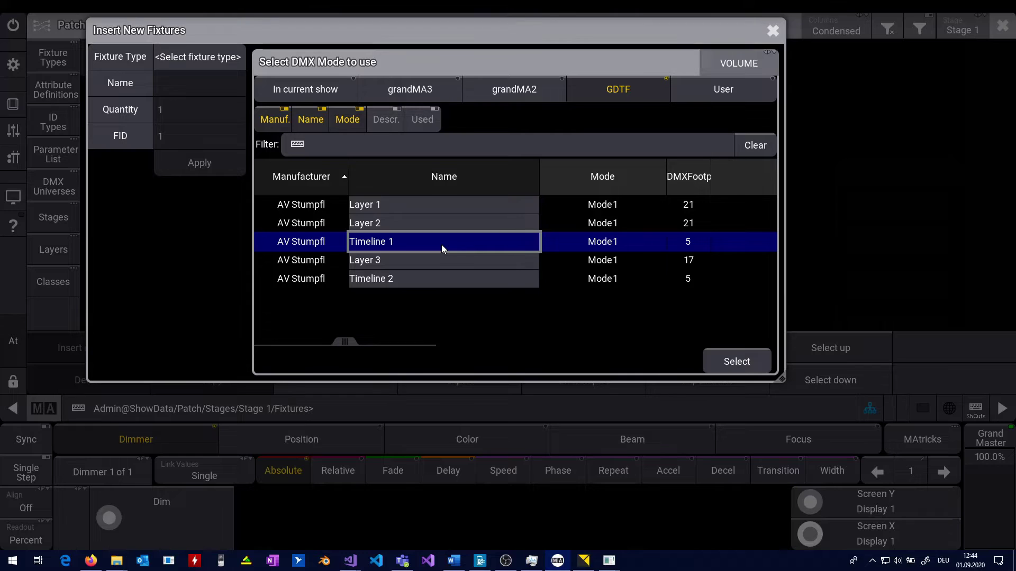
click(734, 354)
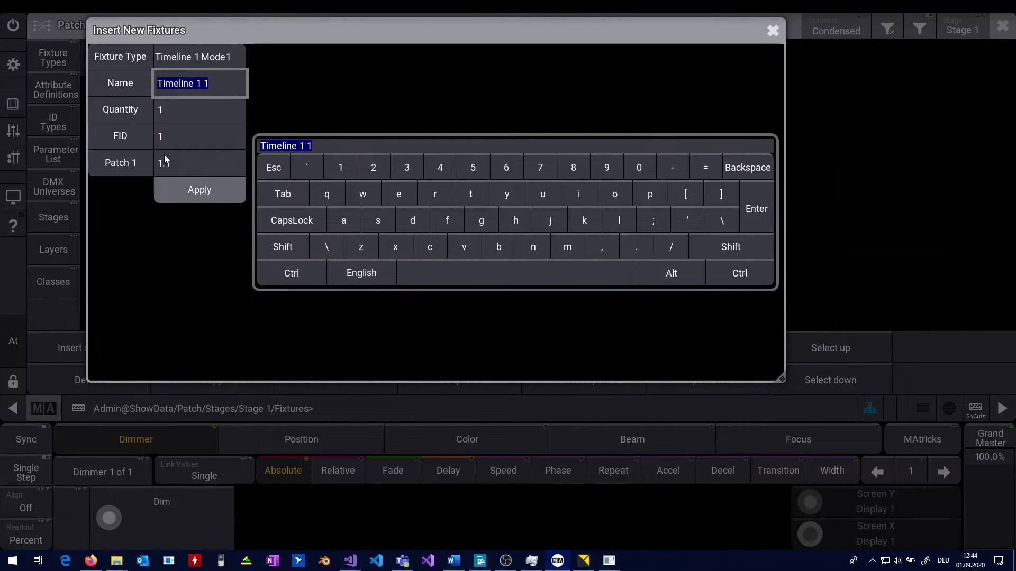
click(221, 192)
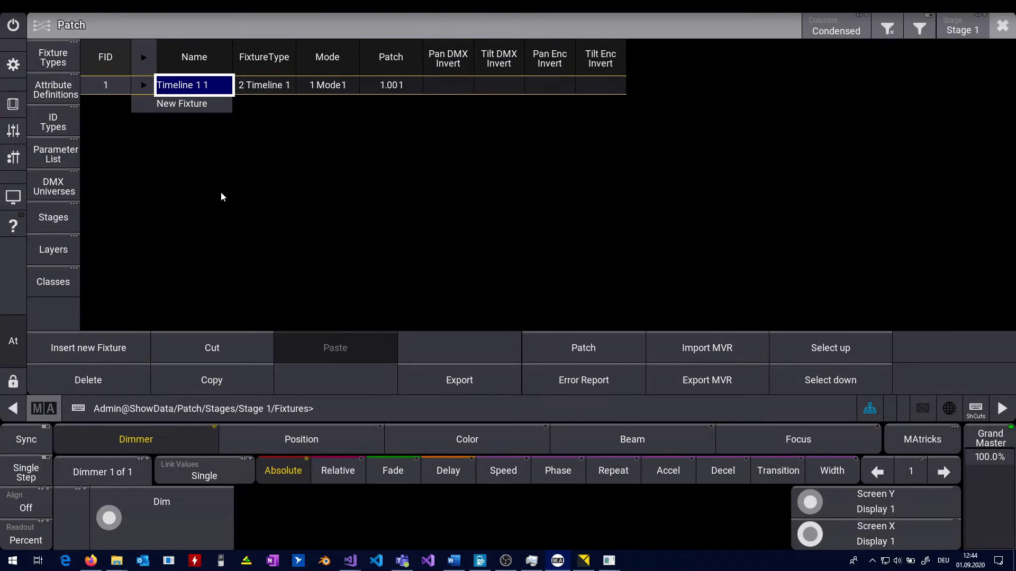
Step: Add the AV Stumpfl Layer 1 fixture from VOLUME's GDTF library as a new fixture with its default settings
click(196, 107)
click(195, 107)
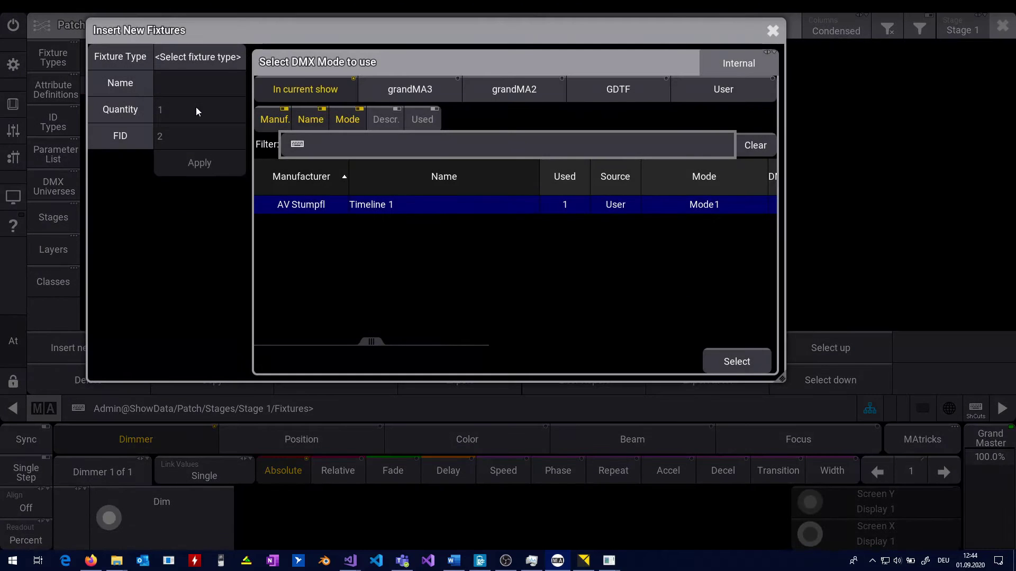
click(622, 91)
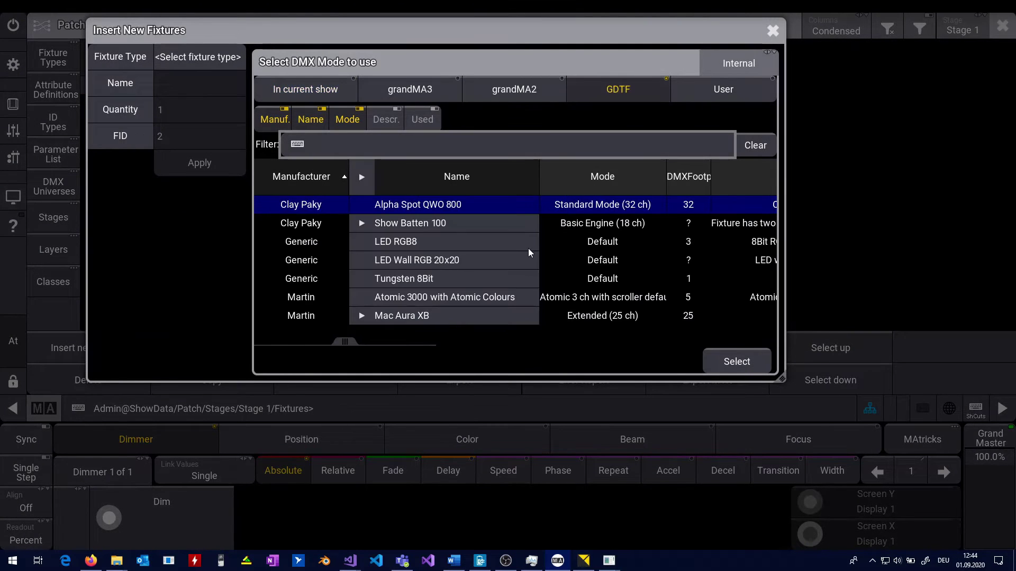
click(739, 62)
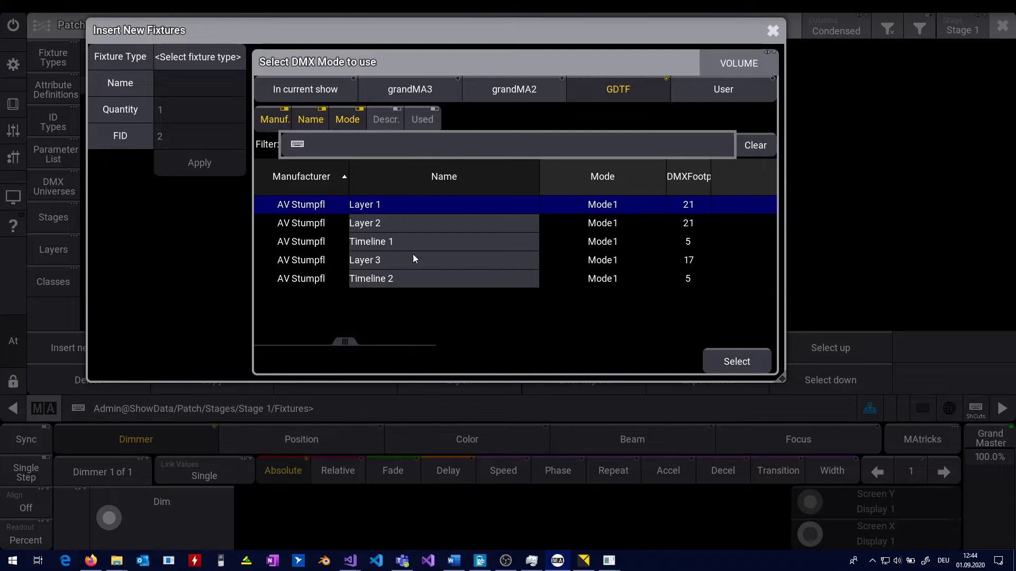
click(382, 207)
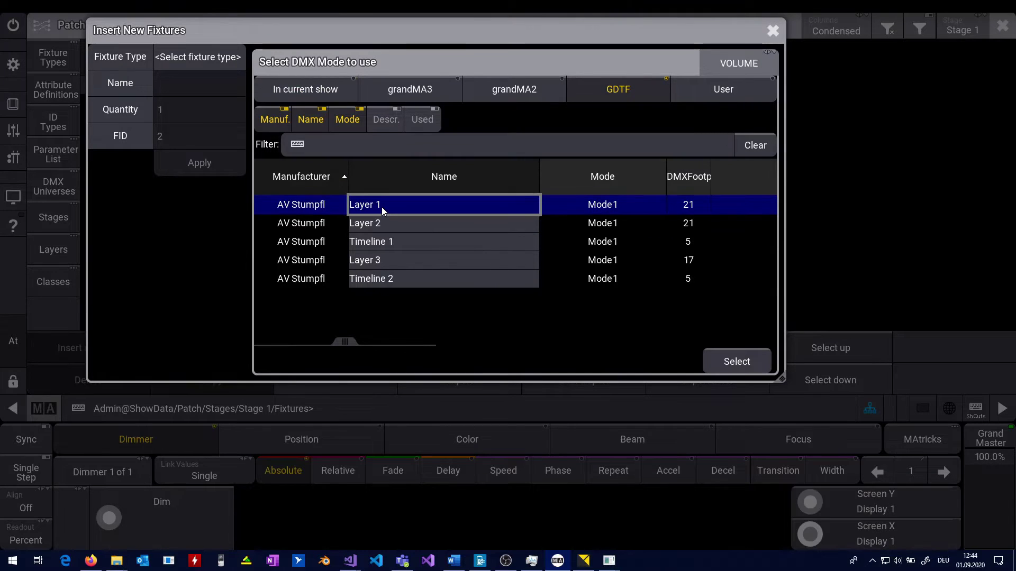
click(382, 207)
click(199, 190)
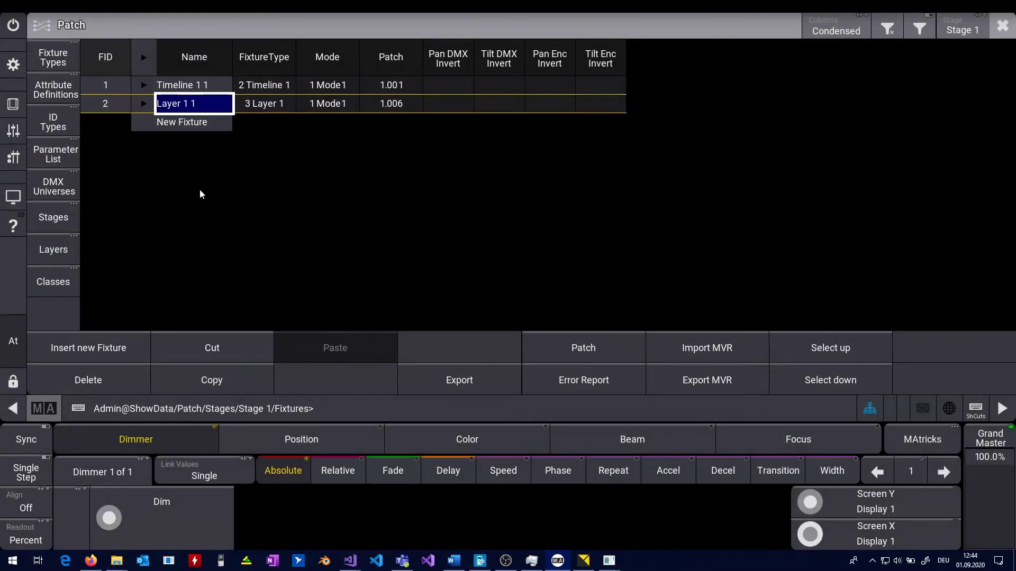
Step: Add the AV Stumpfl Layer 2 fixture from VOLUME's GDTF library as a new fixture with its default settings
click(194, 129)
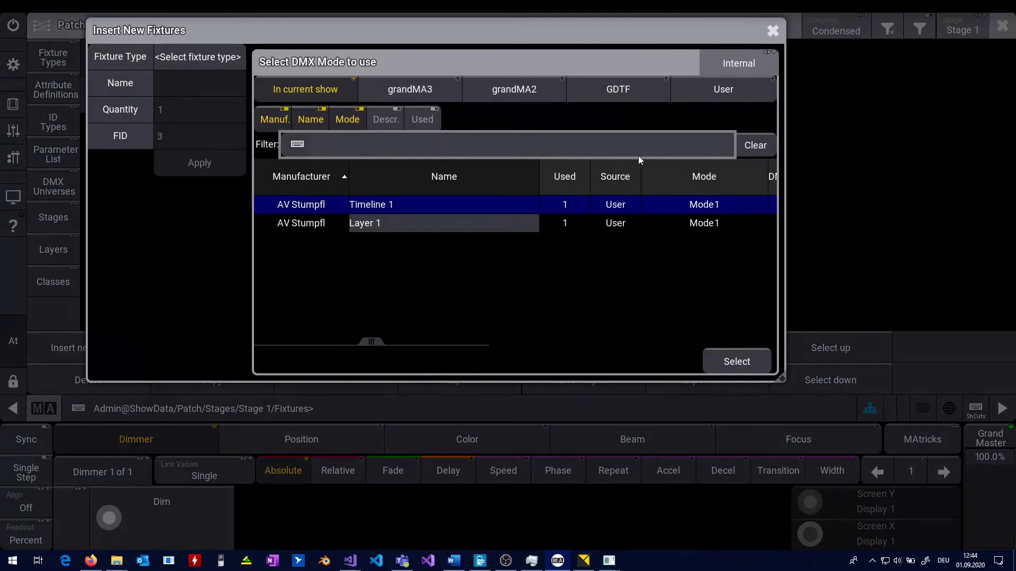
click(627, 91)
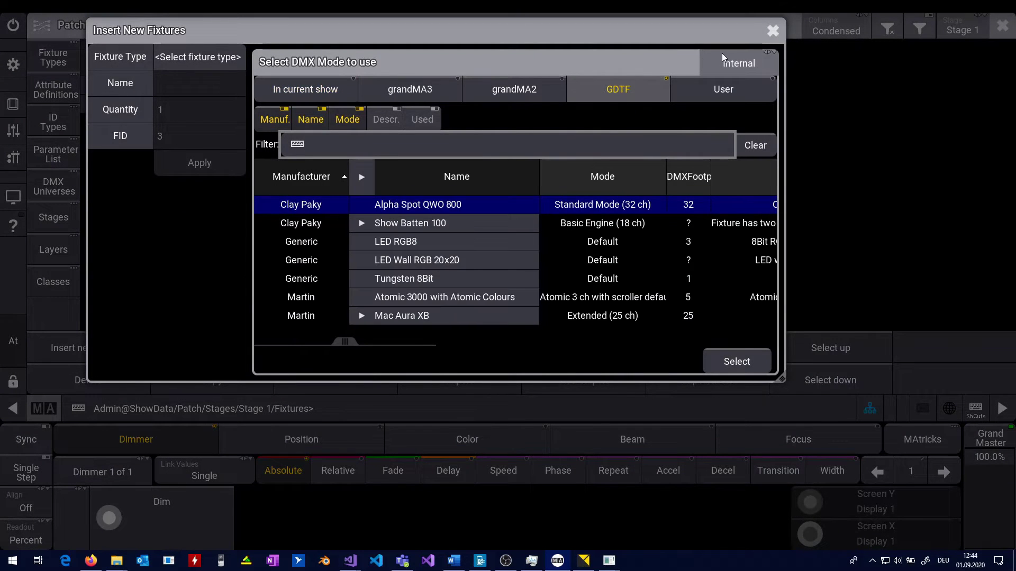
click(738, 59)
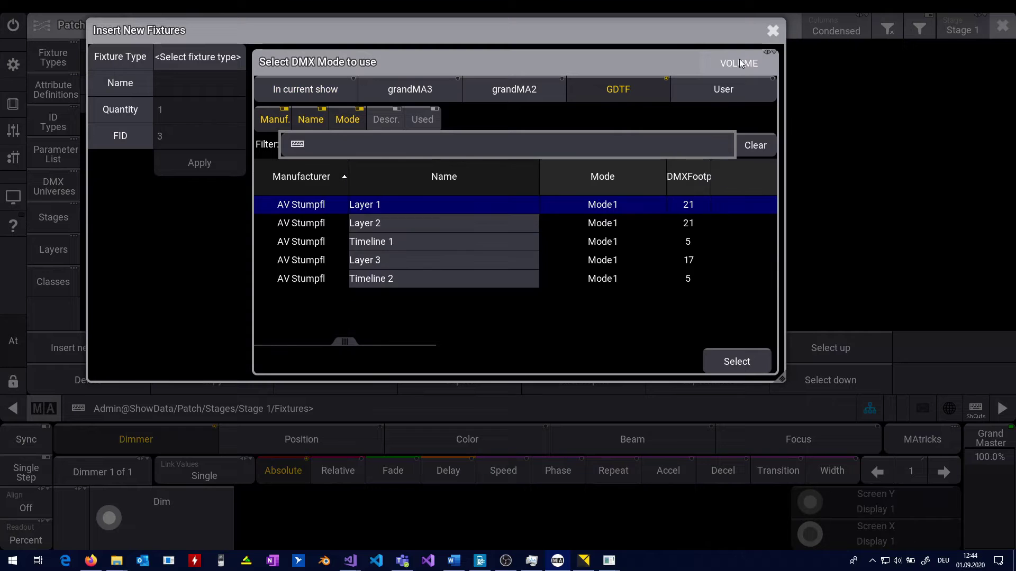
click(411, 223)
click(737, 361)
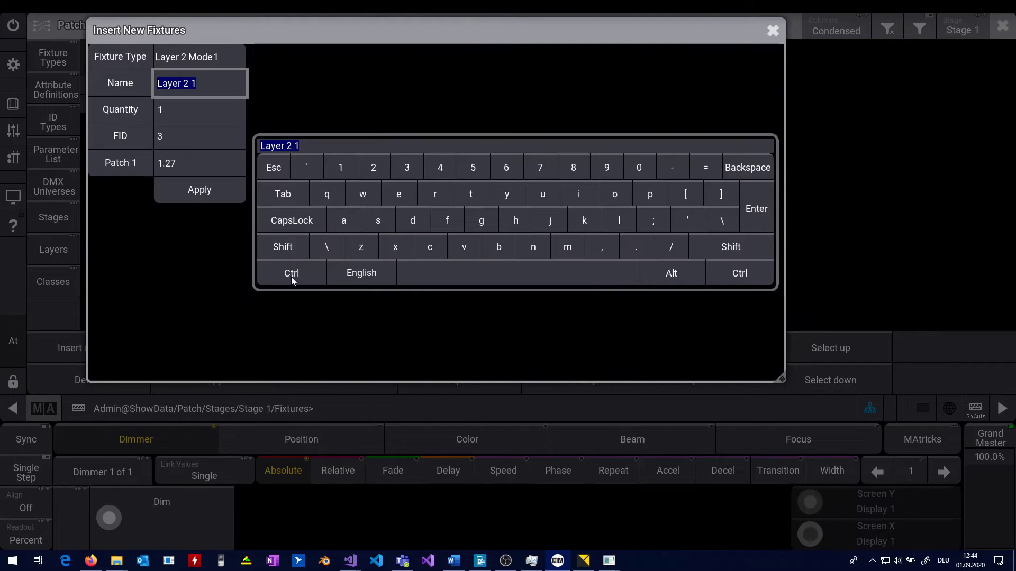
click(182, 191)
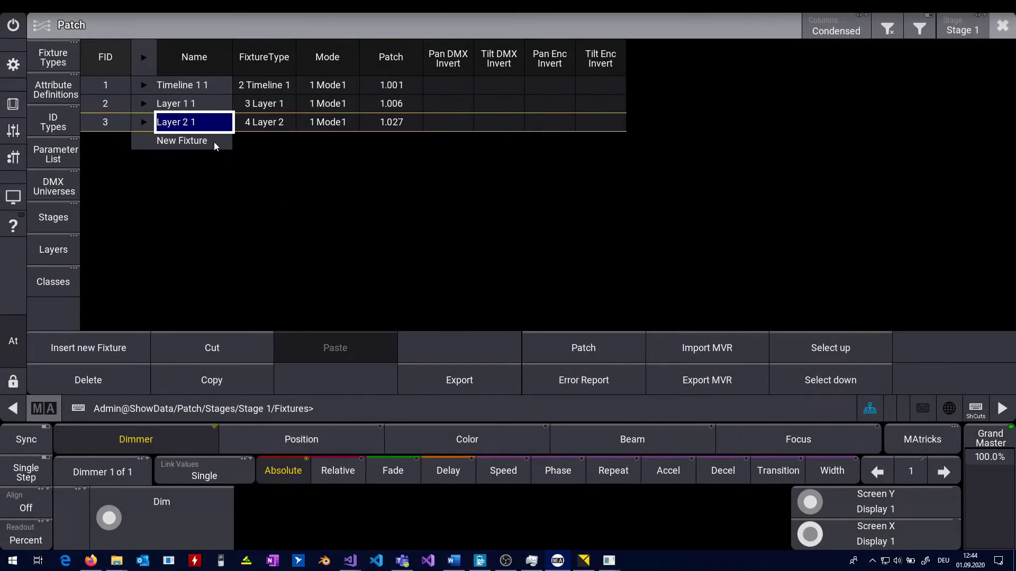
Step: Add the AV Stumpfl Timeline 2 fixture from VOLUME's GDTF library as a new fixture with its default settings
click(210, 143)
click(209, 144)
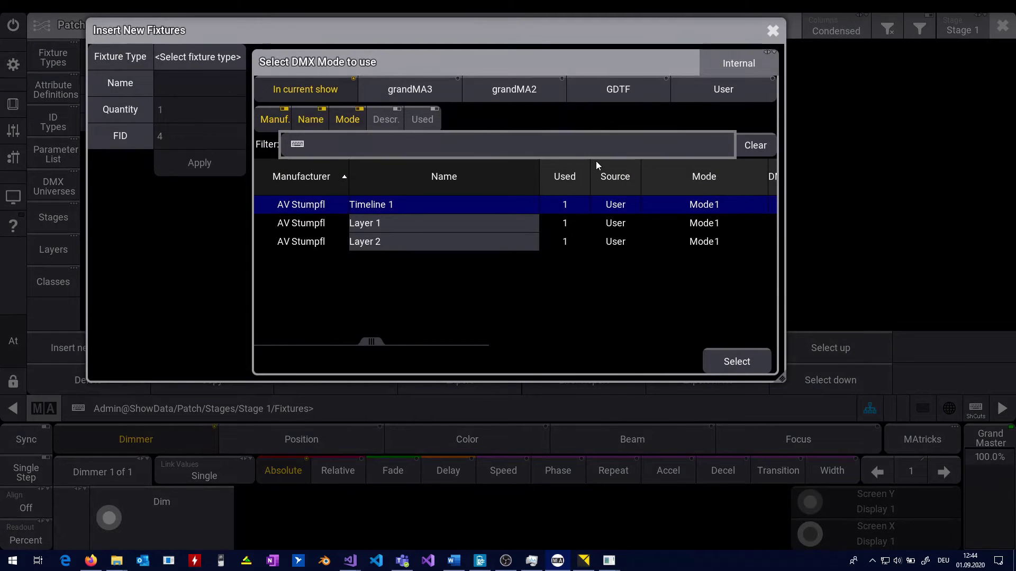
click(738, 64)
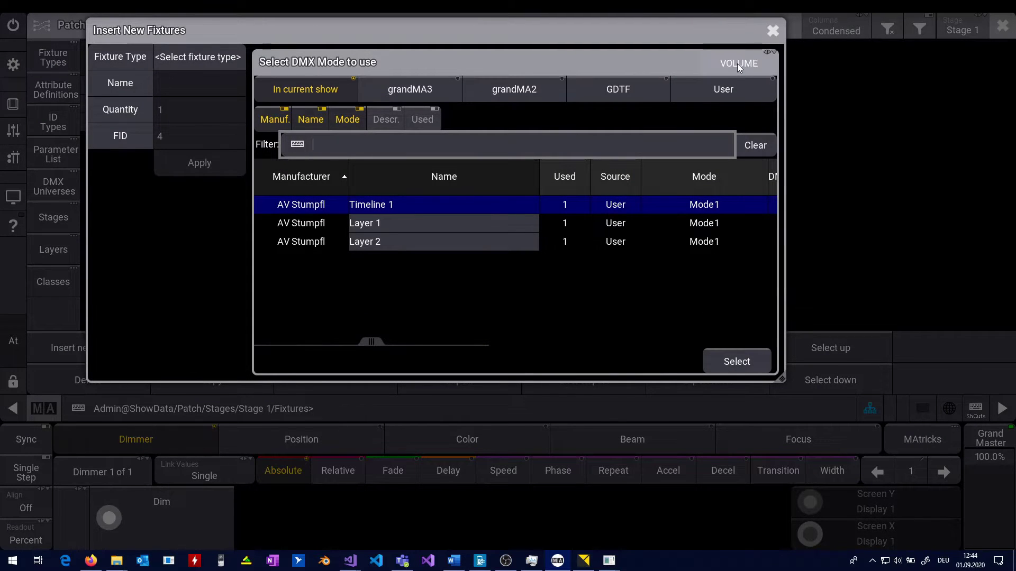
click(582, 99)
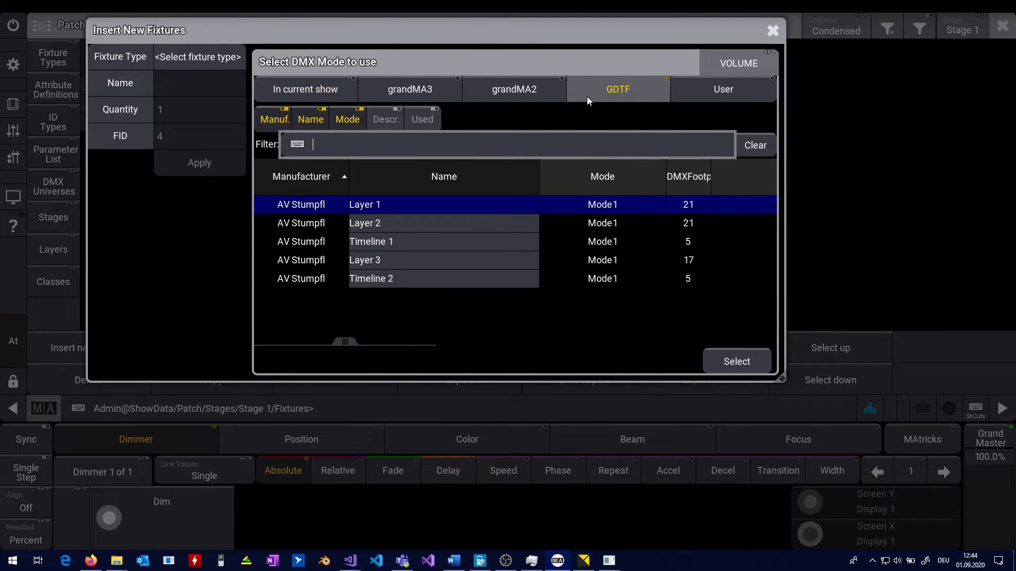
click(408, 279)
click(730, 358)
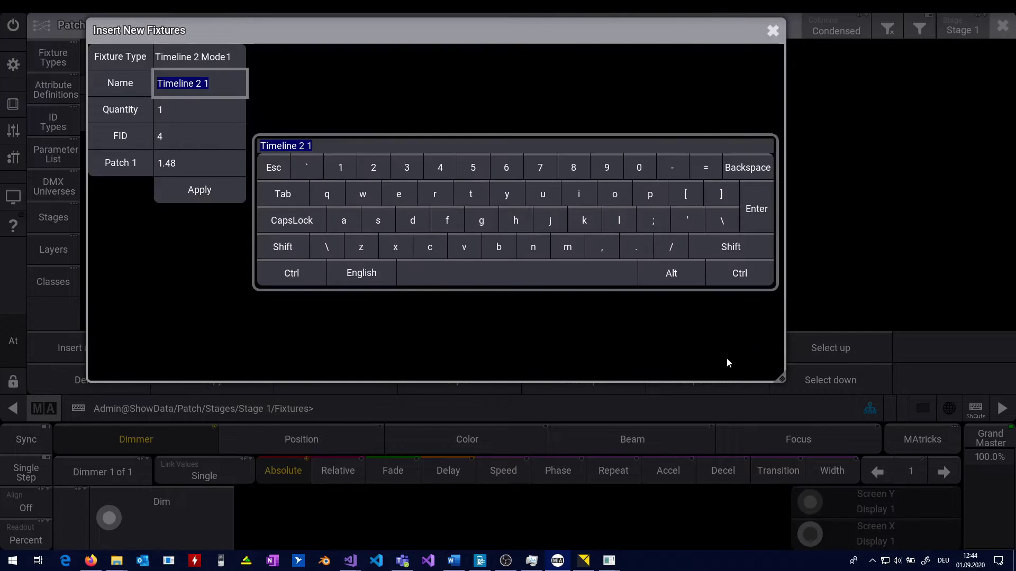
click(193, 194)
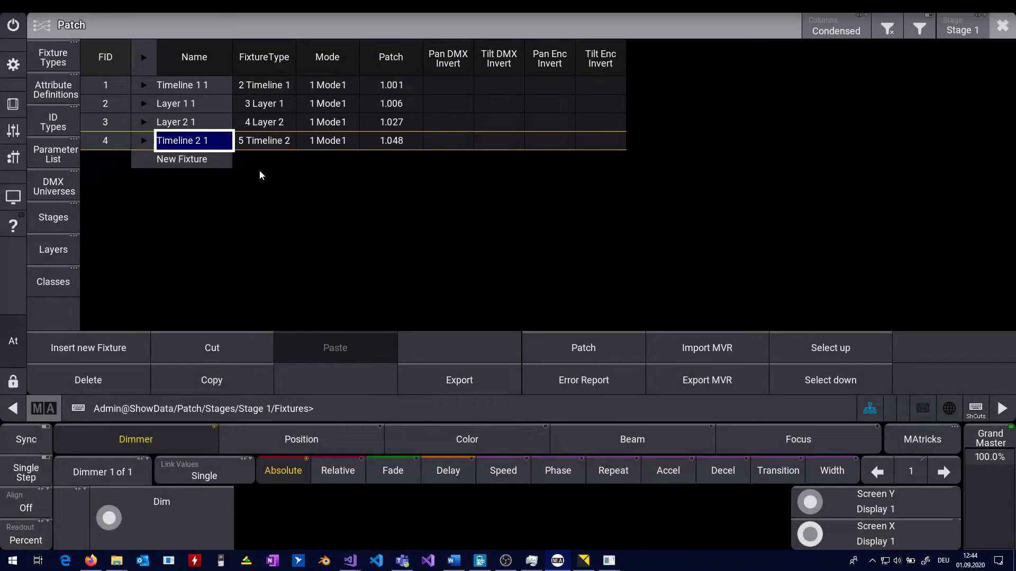
Step: Add the AV Stumpfl Layer 3 fixture from VOLUME's GDTF library with default settings, and leave the patch keeping the changes
click(197, 163)
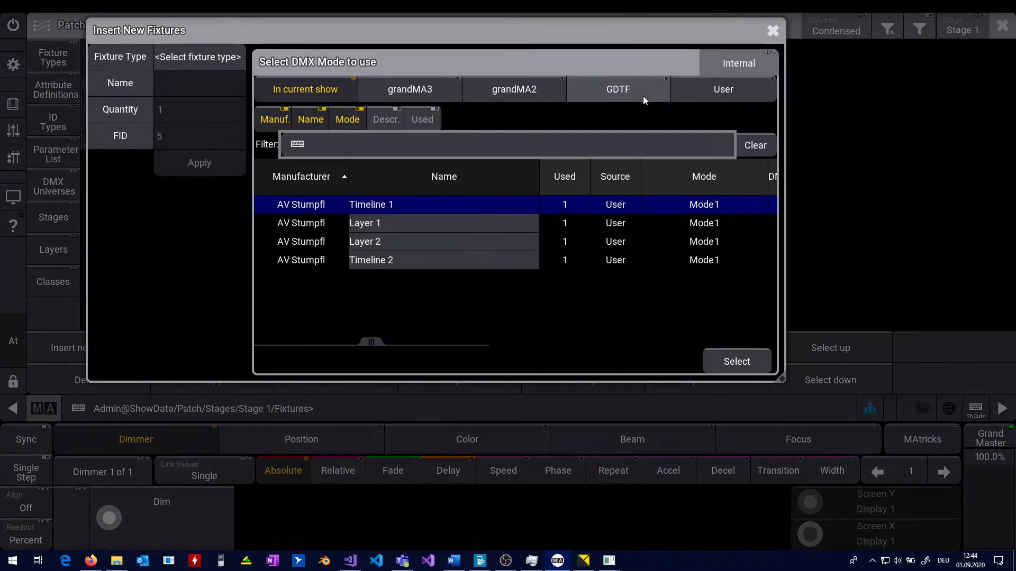
click(642, 97)
click(757, 65)
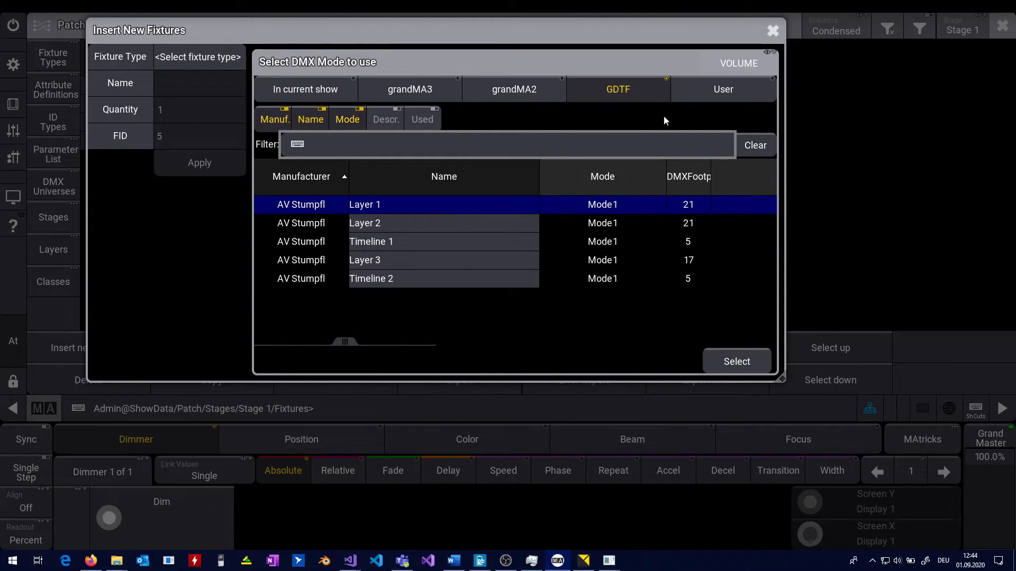
click(414, 262)
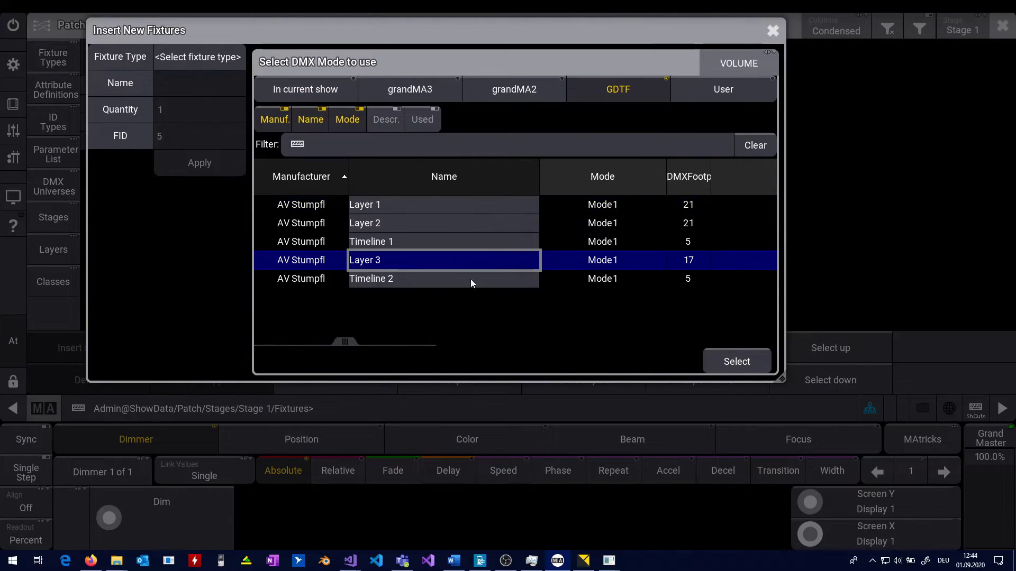
click(745, 364)
click(194, 195)
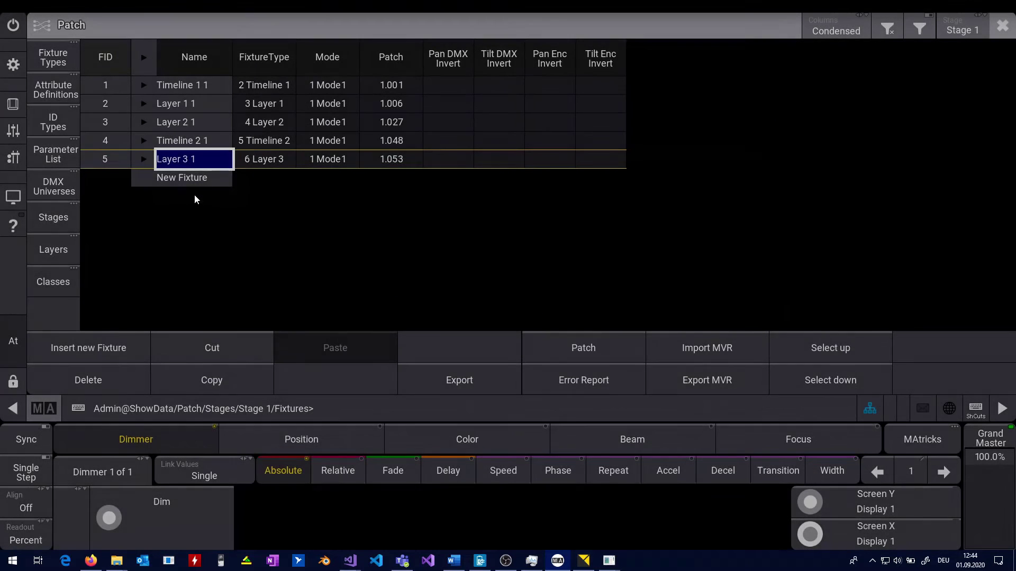
key(Escape)
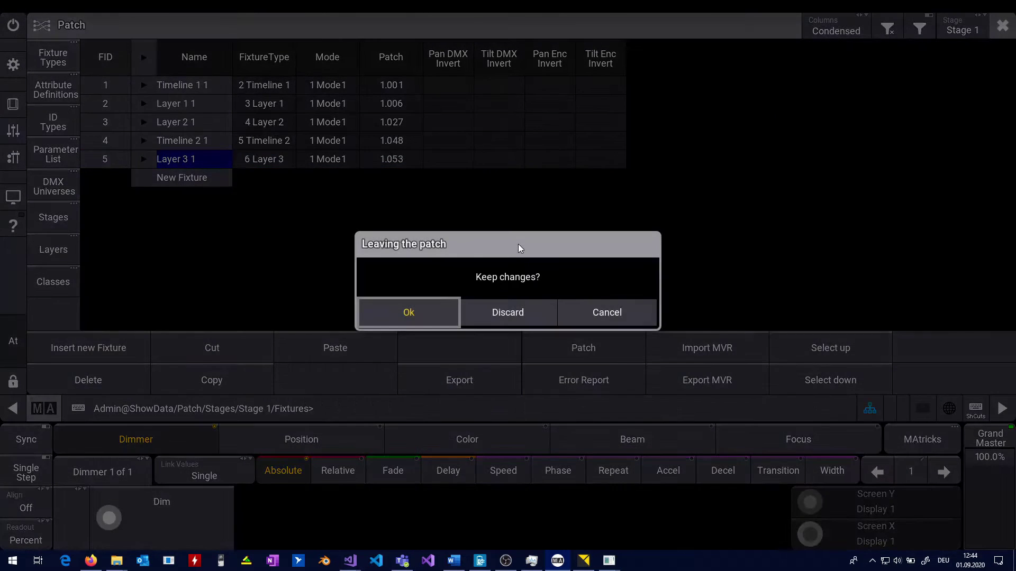
click(426, 323)
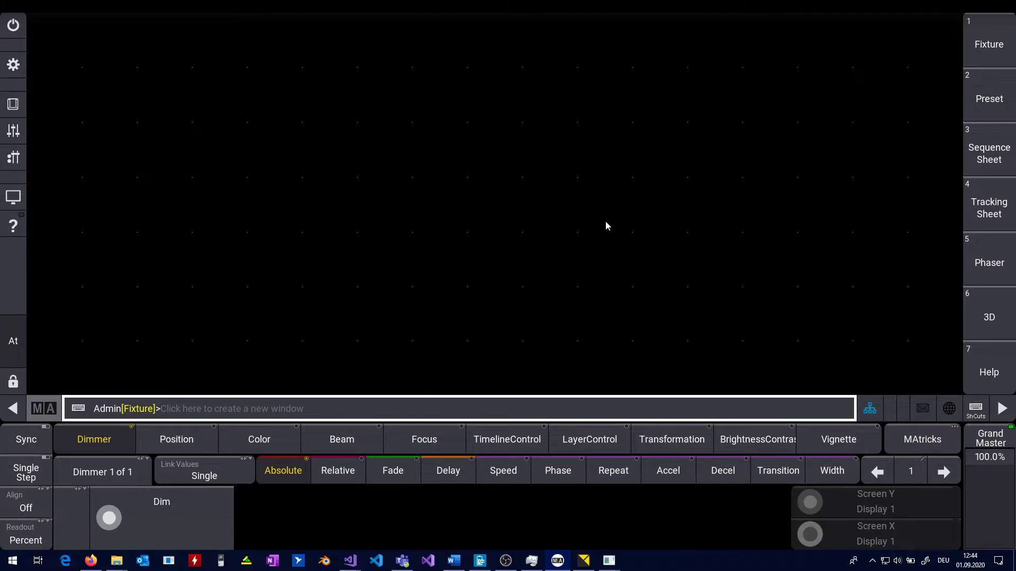
Step: Create a Fixture Sheet window and enlarge it to fill the whole workspace
click(253, 116)
click(355, 199)
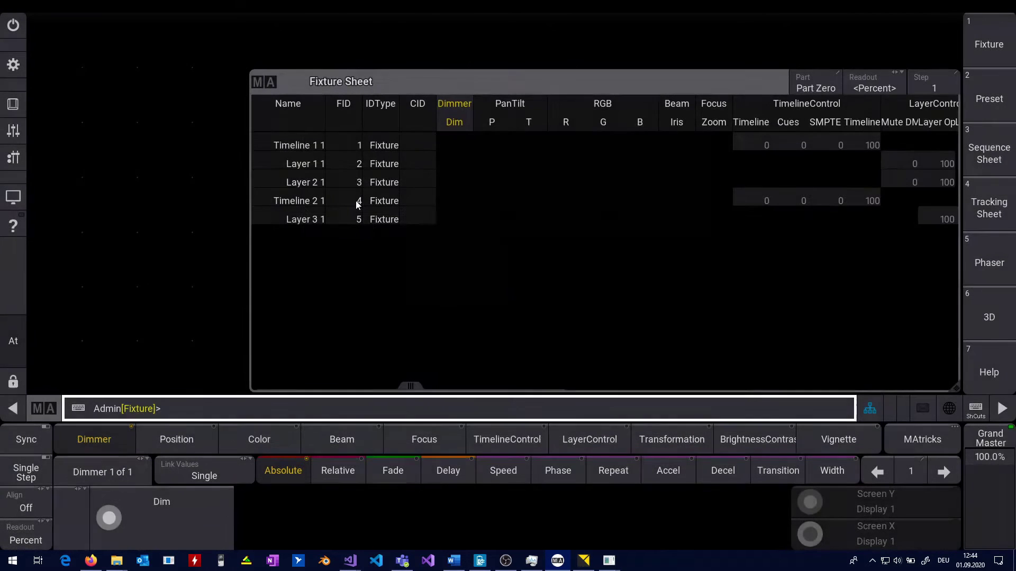
drag(599, 87, 379, 32)
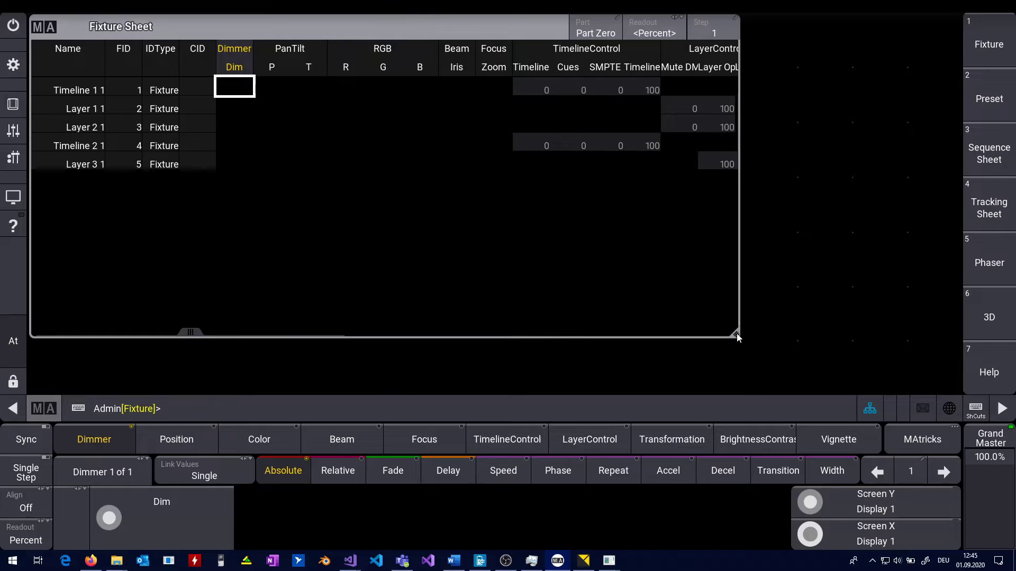
drag(736, 334, 958, 393)
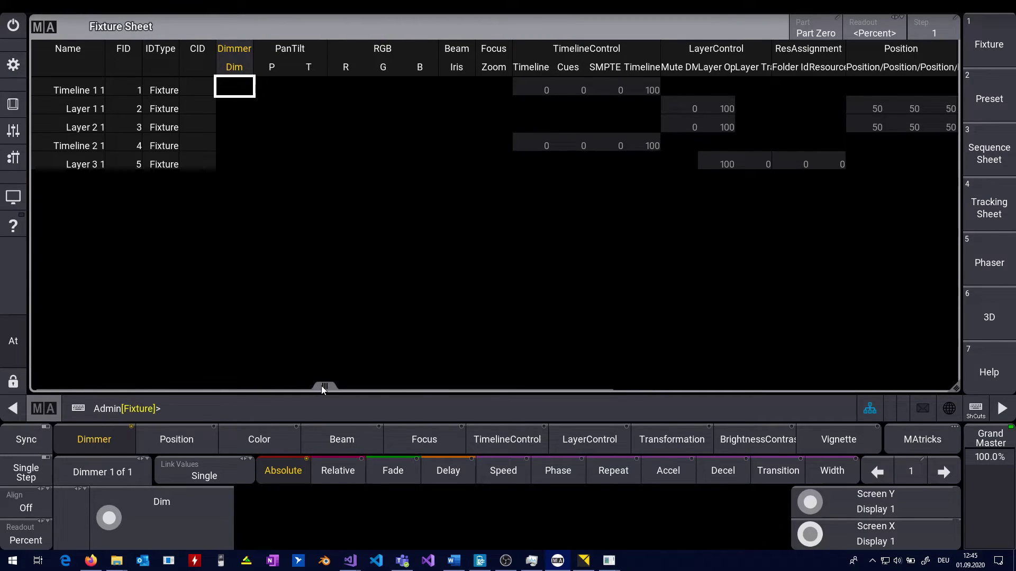
drag(322, 386, 278, 395)
Step: Select the Timeline 1 fixture and examine its TimelineControl attributes and the channel sets offered for Timeline Transport
click(87, 91)
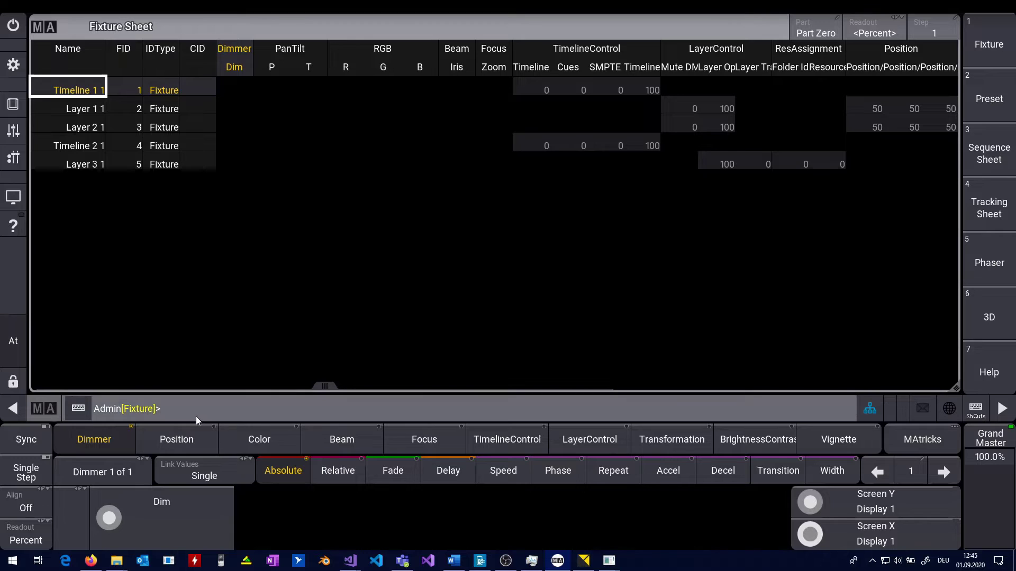
click(516, 443)
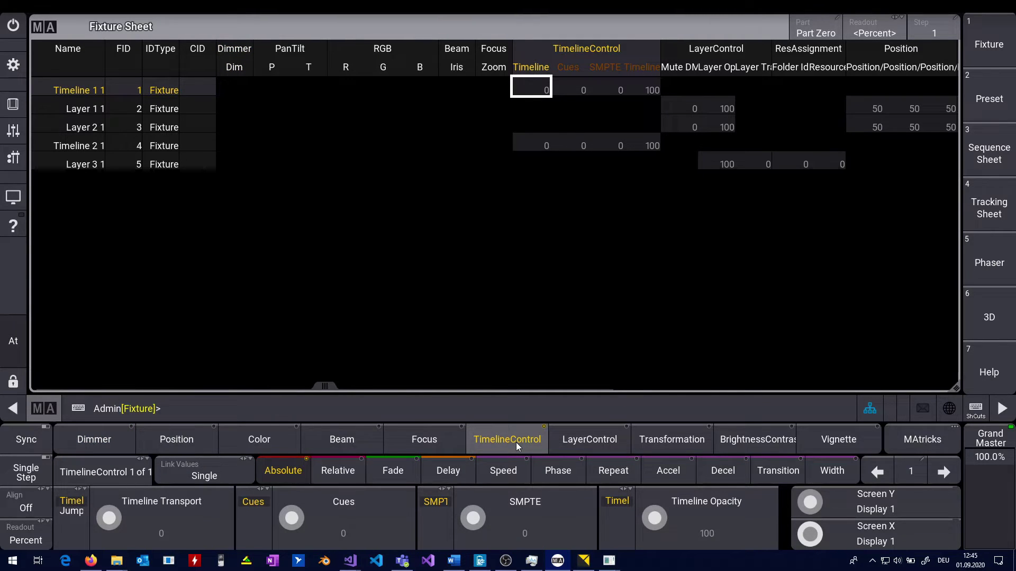
click(207, 498)
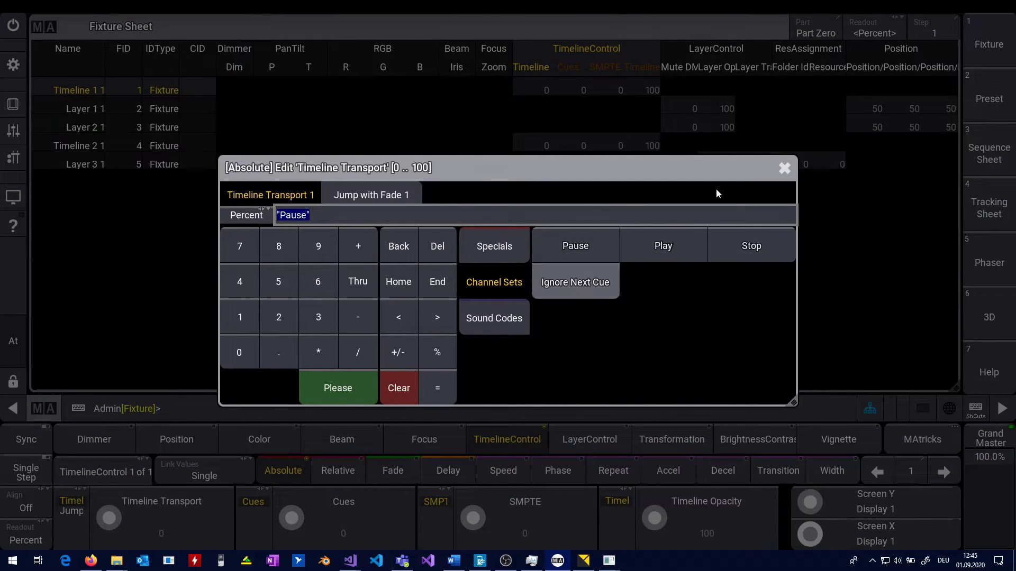
click(785, 169)
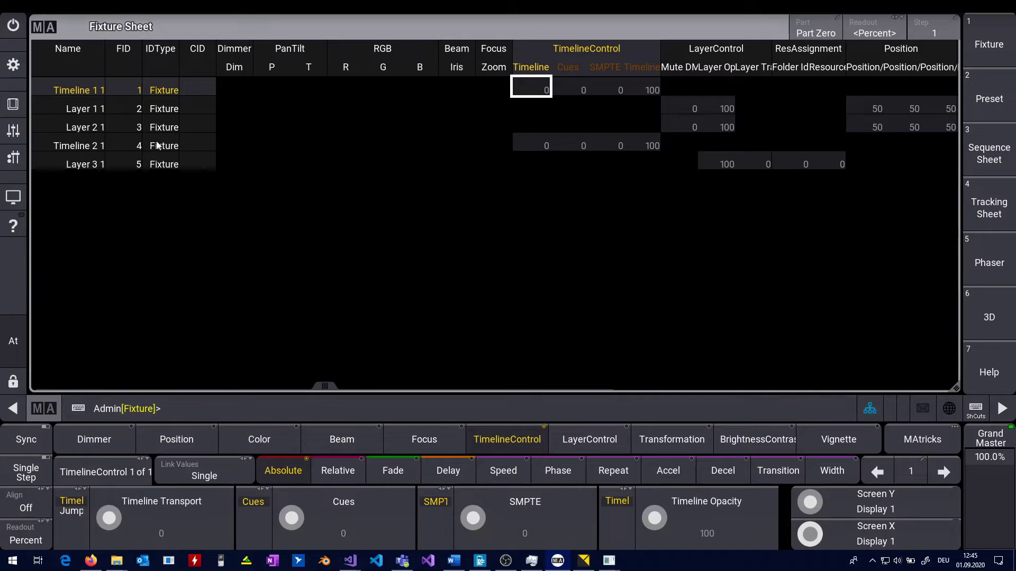
Step: Add Layer 1 to the selection, clear the selection, and select only the Layer 1 fixture
click(85, 112)
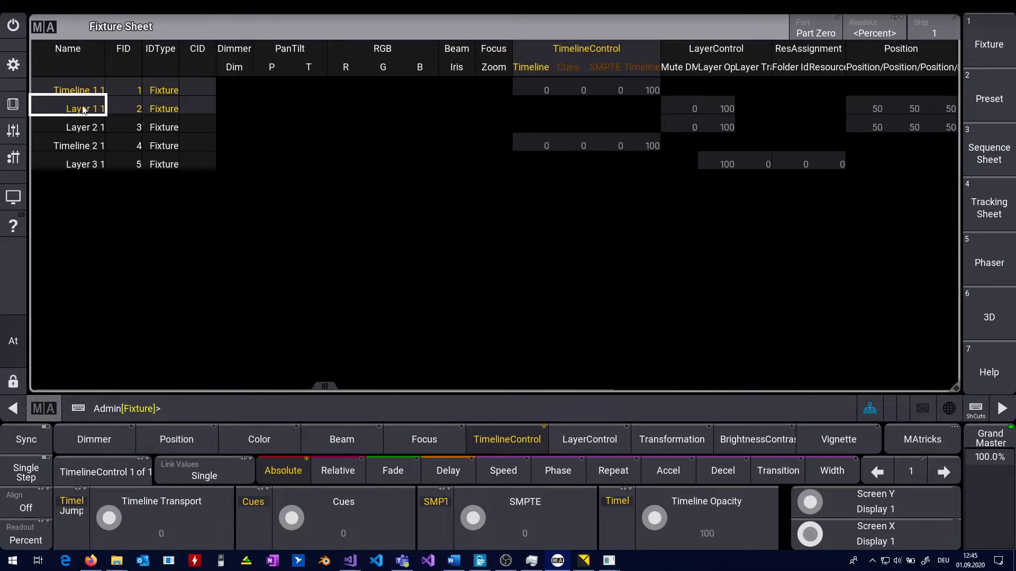
click(83, 110)
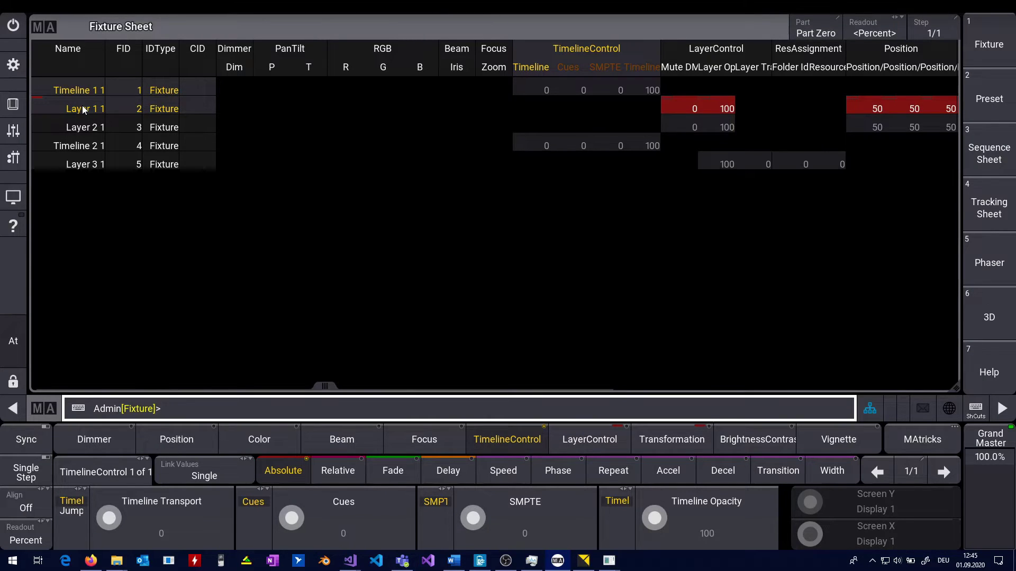
text(clear)
key(Return)
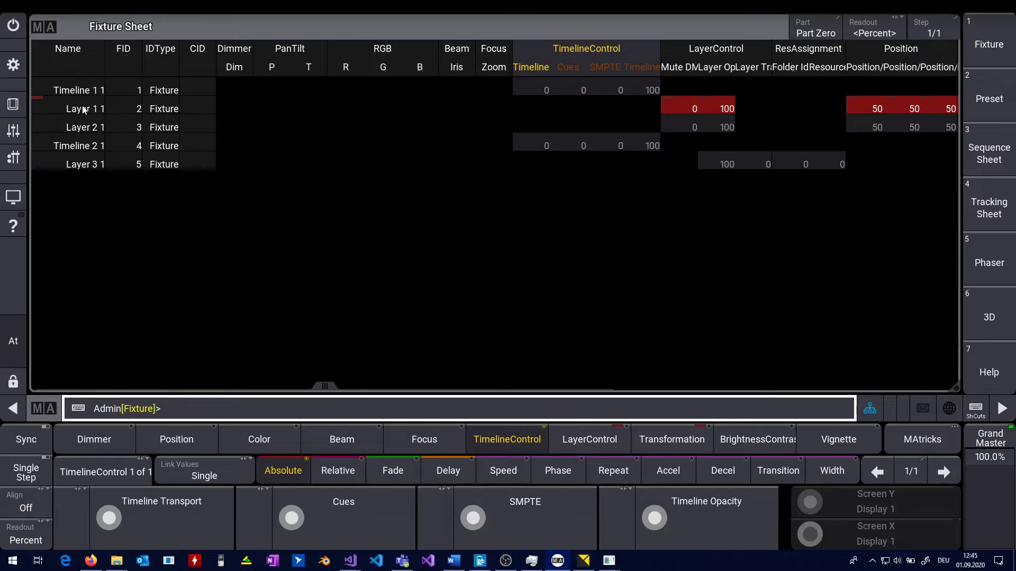
click(83, 109)
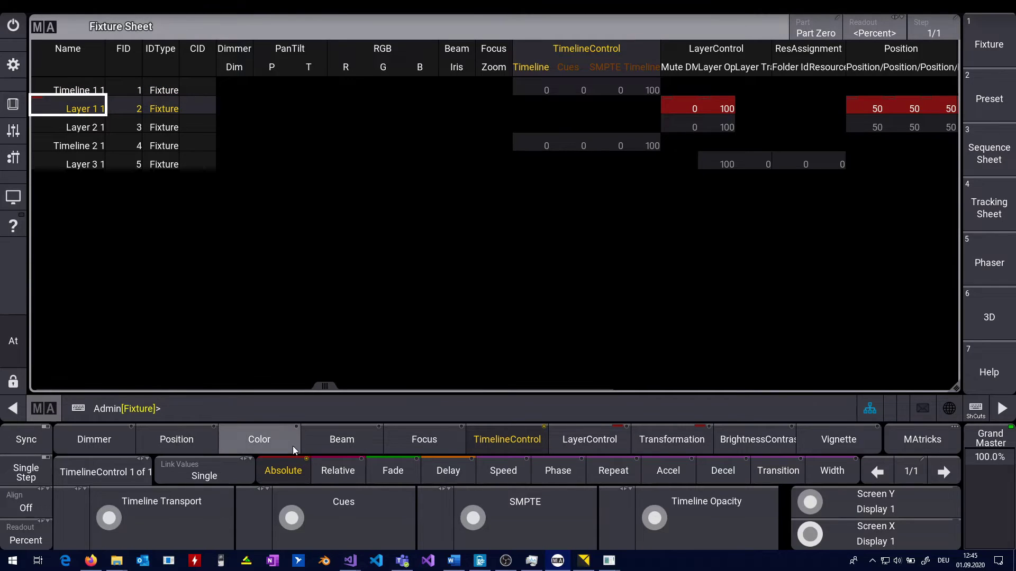
Step: Examine the Layer 1 fixture's LayerControl attributes and the channel sets offered for Mute DMX
click(583, 438)
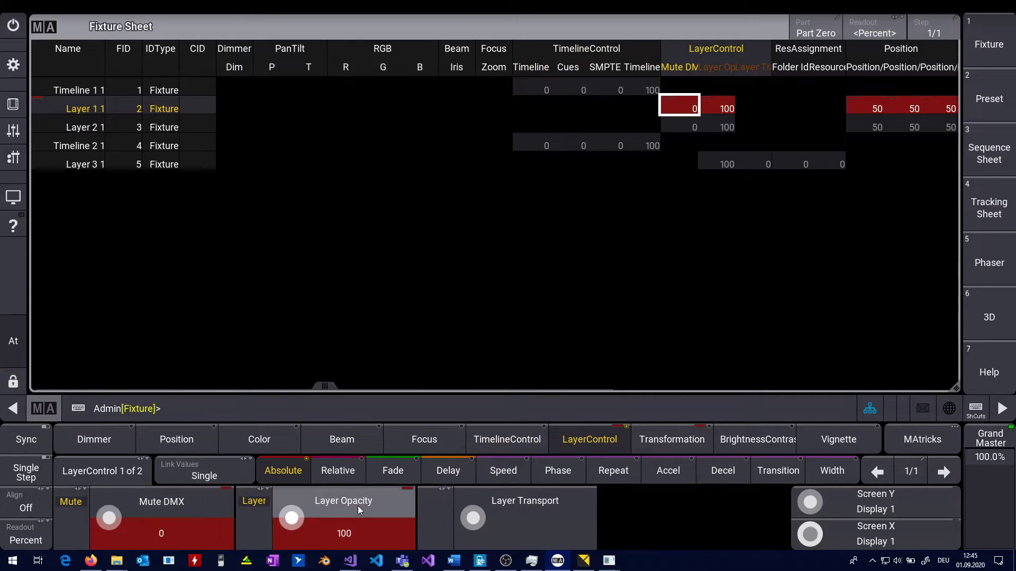
click(173, 500)
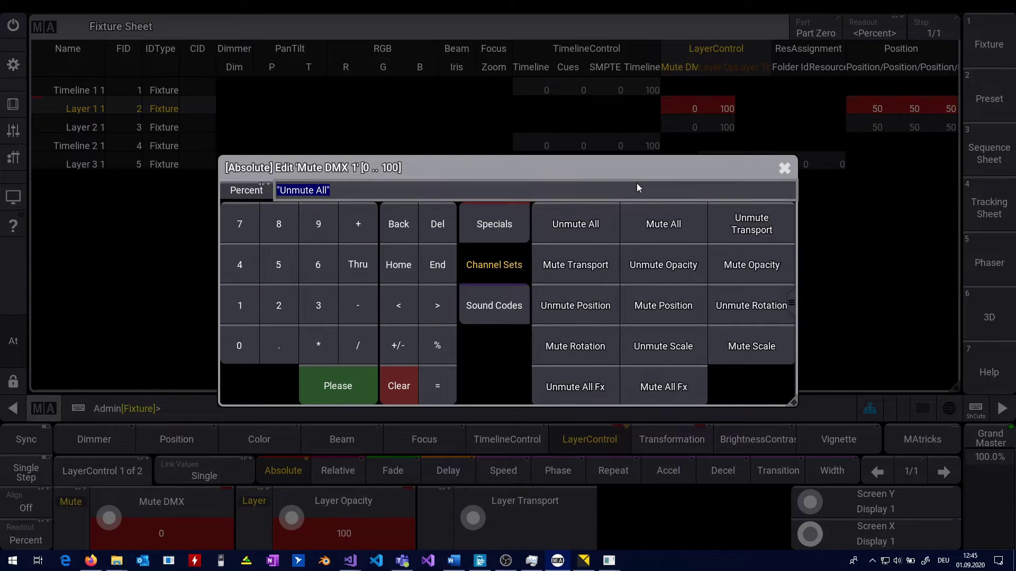
drag(628, 174, 588, 141)
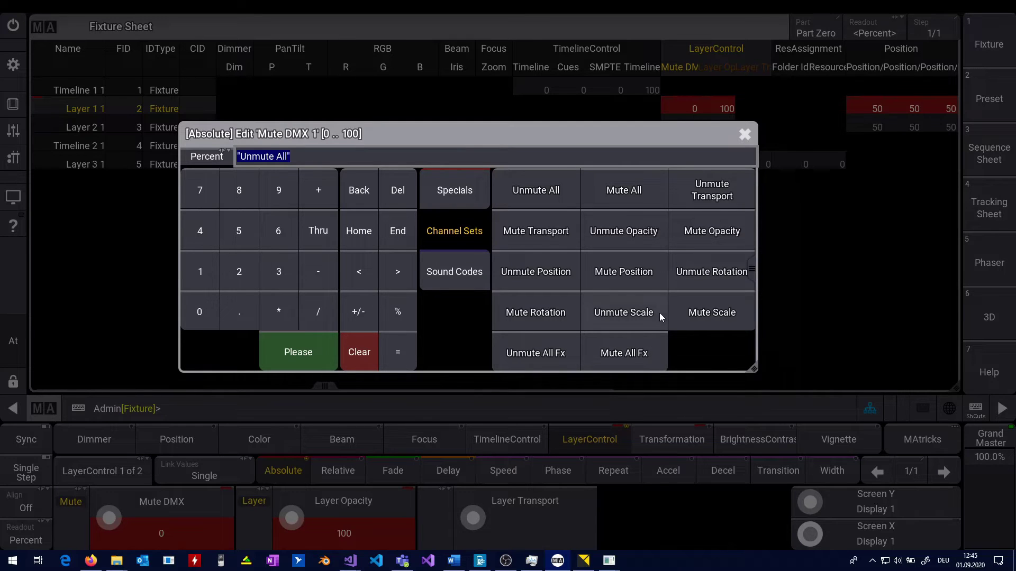
click(747, 132)
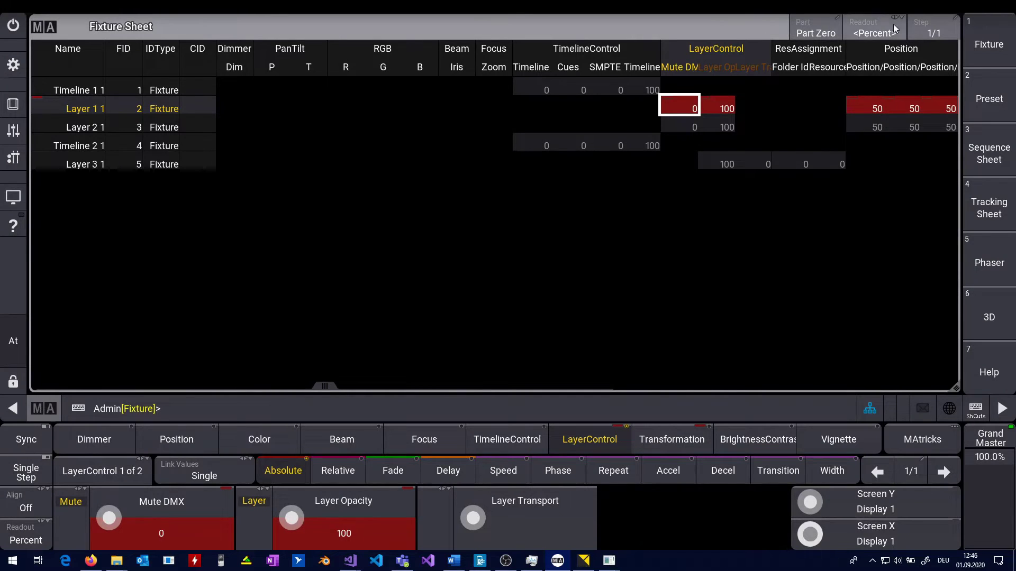
Step: Set the readout of both the fixture sheet and the encoder bar to Physical
click(871, 25)
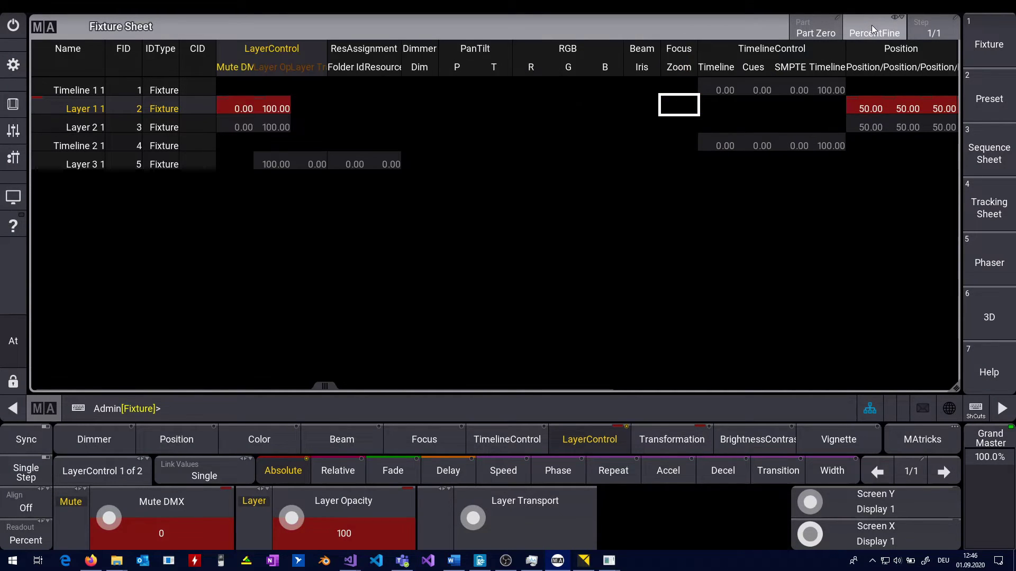
click(871, 25)
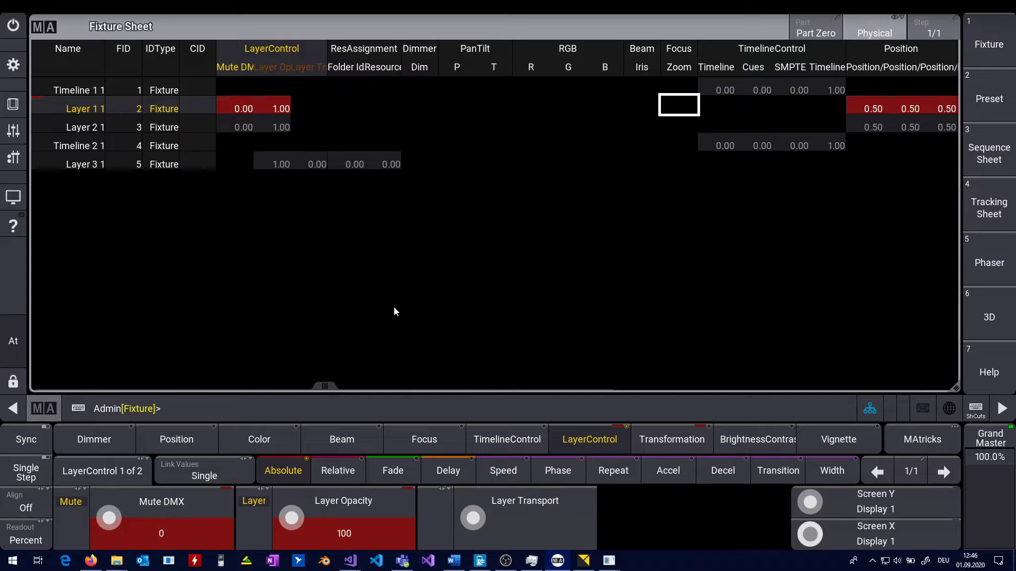
click(25, 535)
click(25, 535)
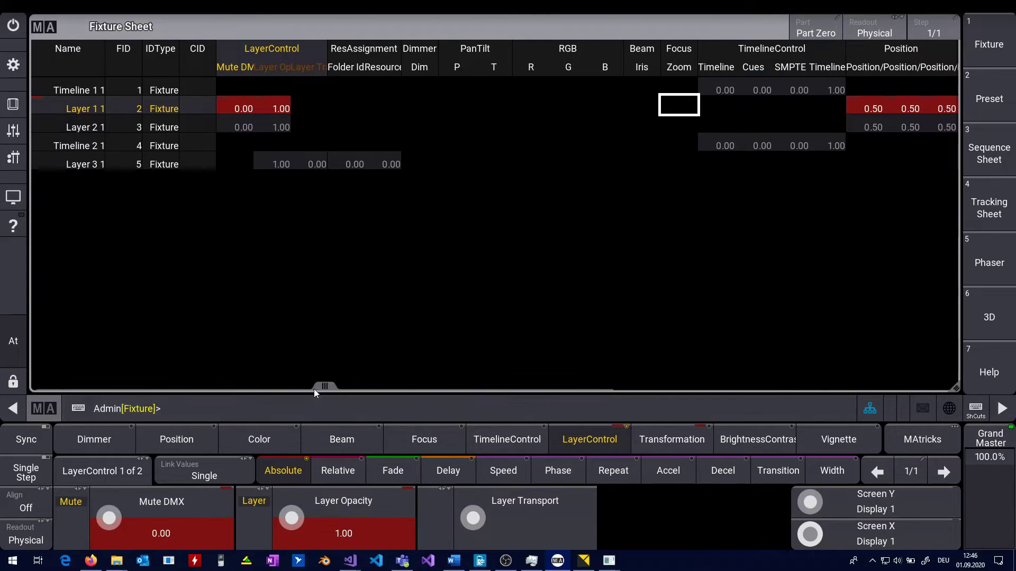
Step: Examine the physical value ranges of Layer Opacity and Position/x for the Layer 1 fixture without changing them
drag(313, 388, 262, 392)
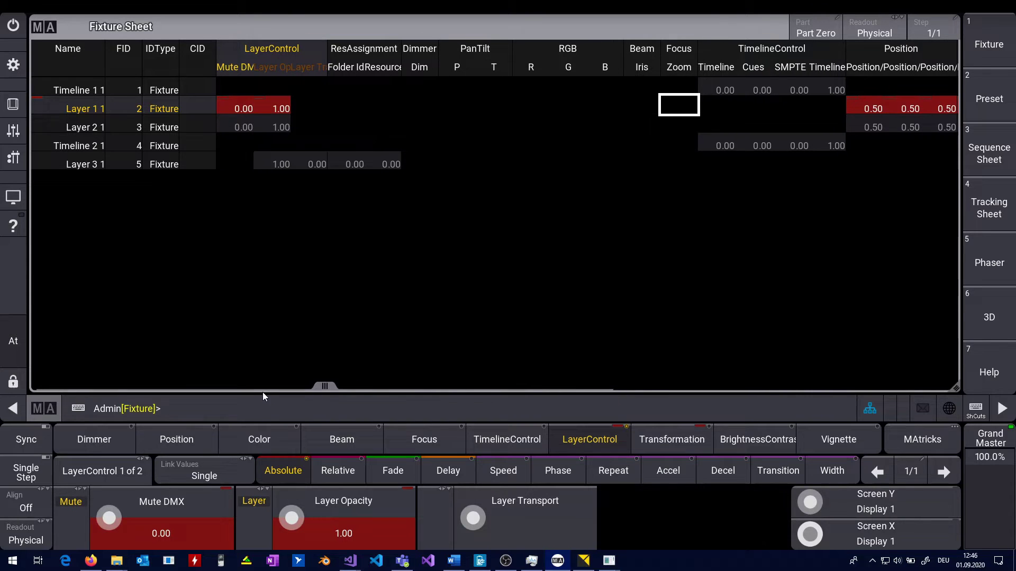
click(349, 529)
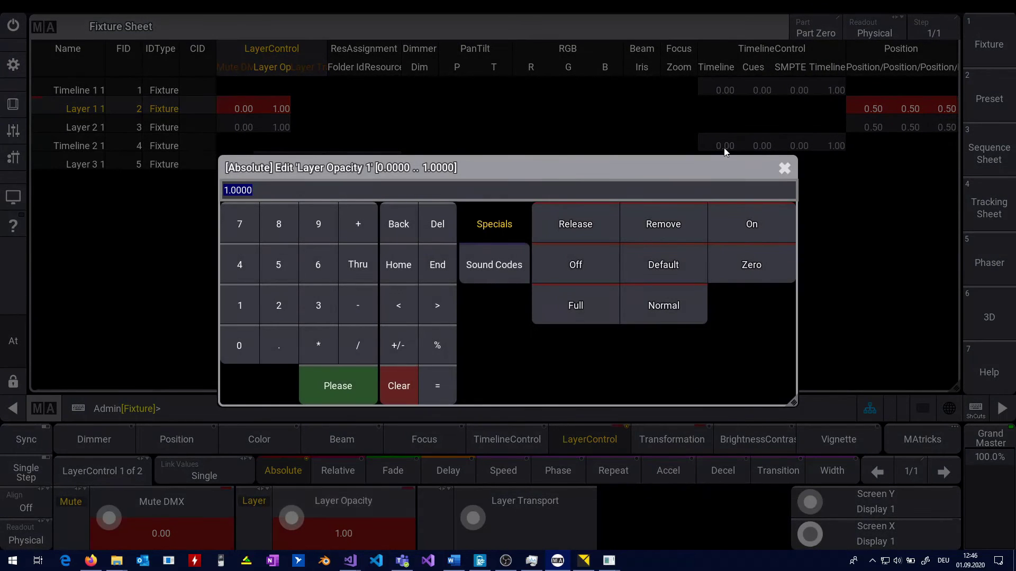
click(784, 168)
click(878, 108)
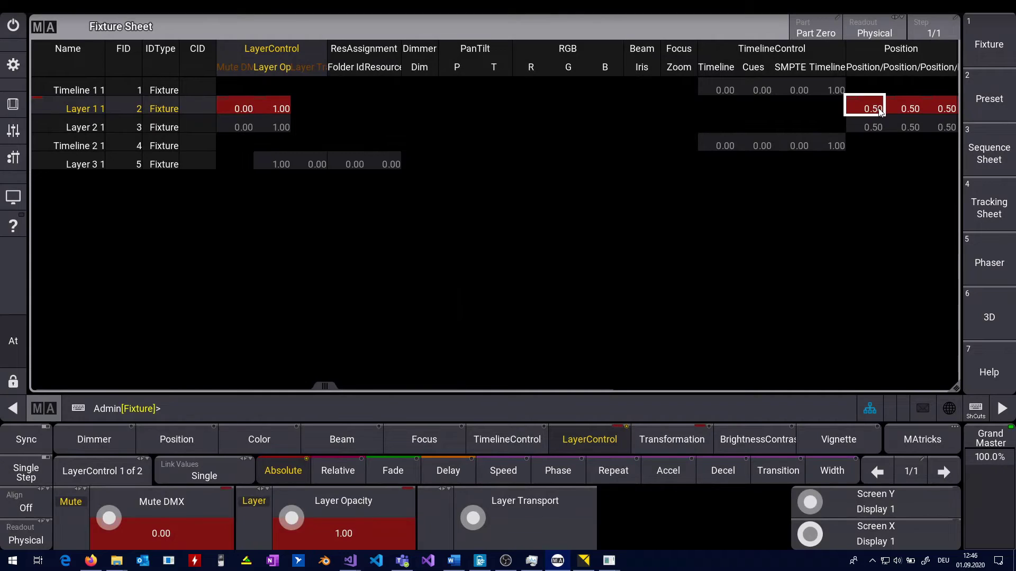
click(878, 107)
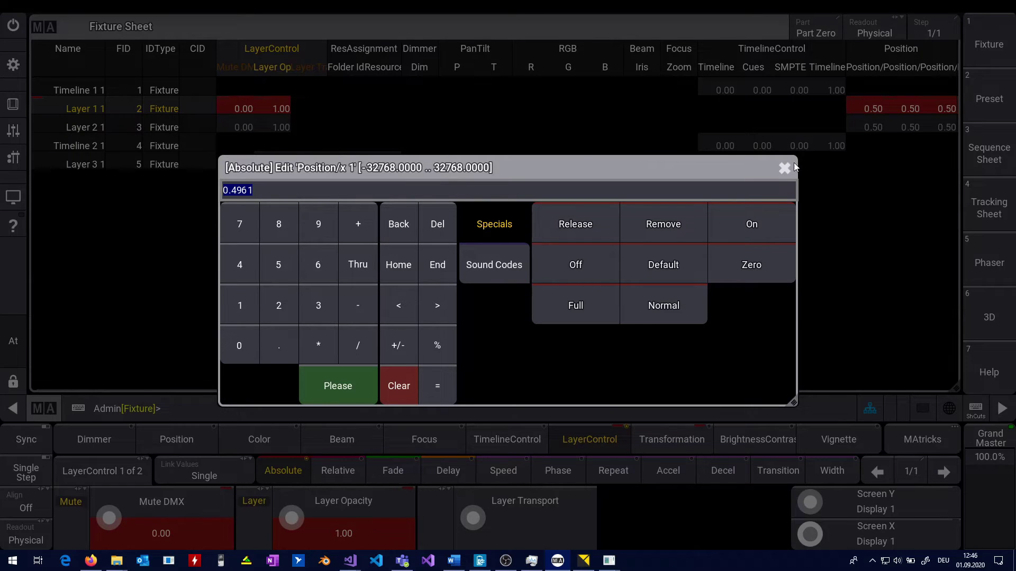
click(781, 166)
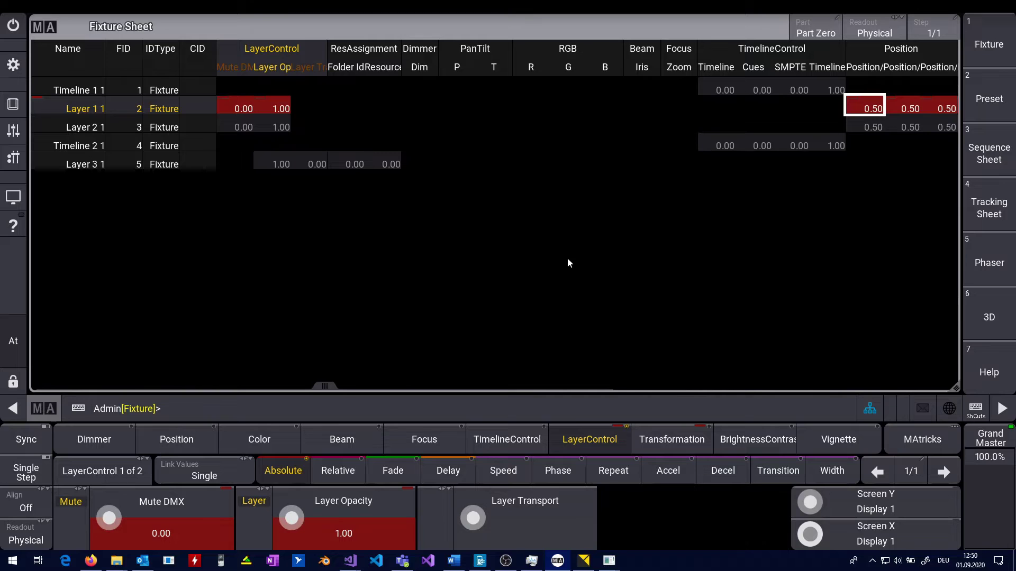
Step: Switch to the MA fixture share in Firefox and supply AvStumpfl@dmx_tutorial_patch_02_Timeline 1.gdtf from the gdtf folder as the fixture to upload
click(91, 561)
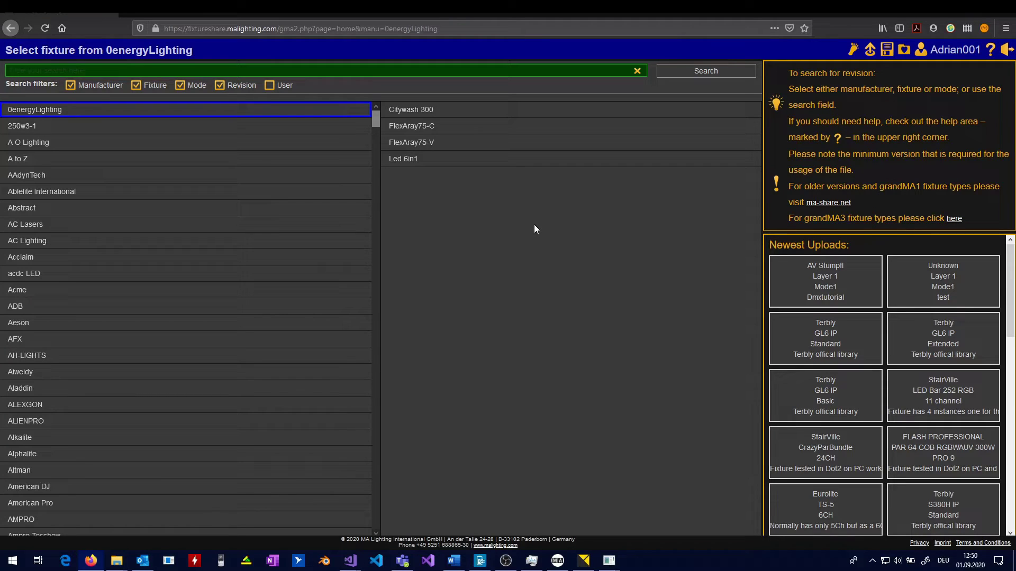
click(871, 52)
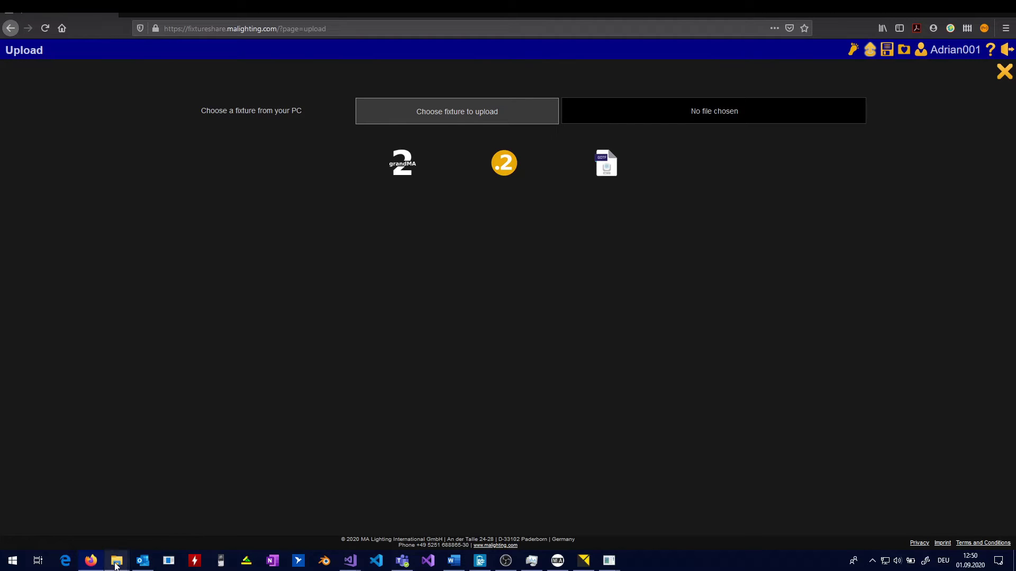
mouse_move(116, 560)
click(179, 526)
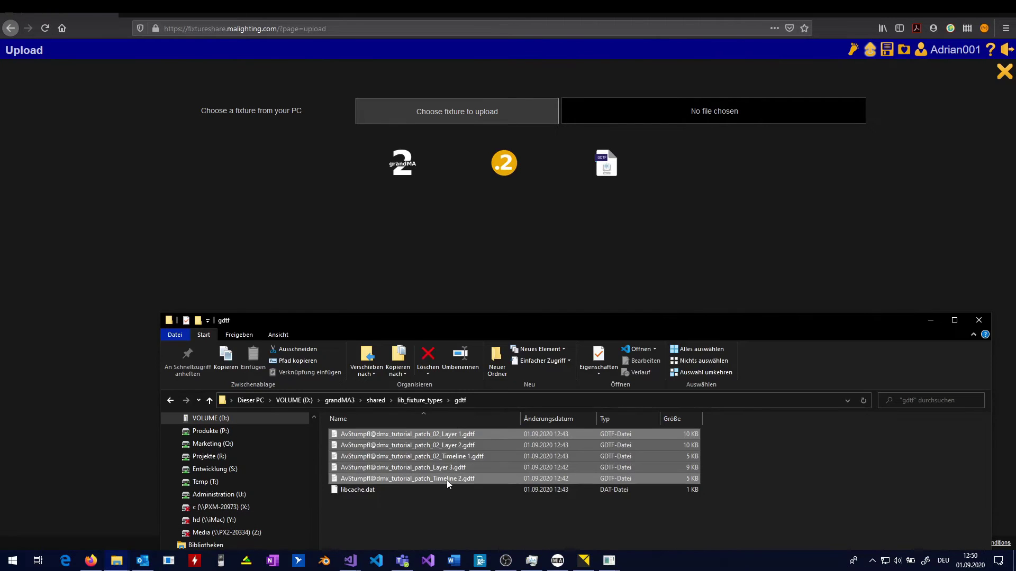
click(442, 508)
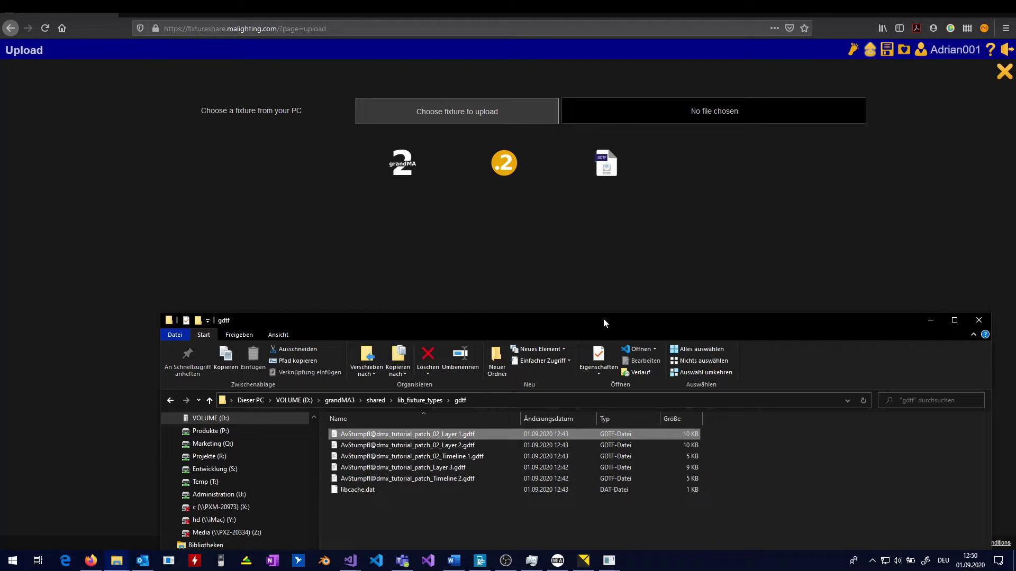
drag(595, 323, 607, 237)
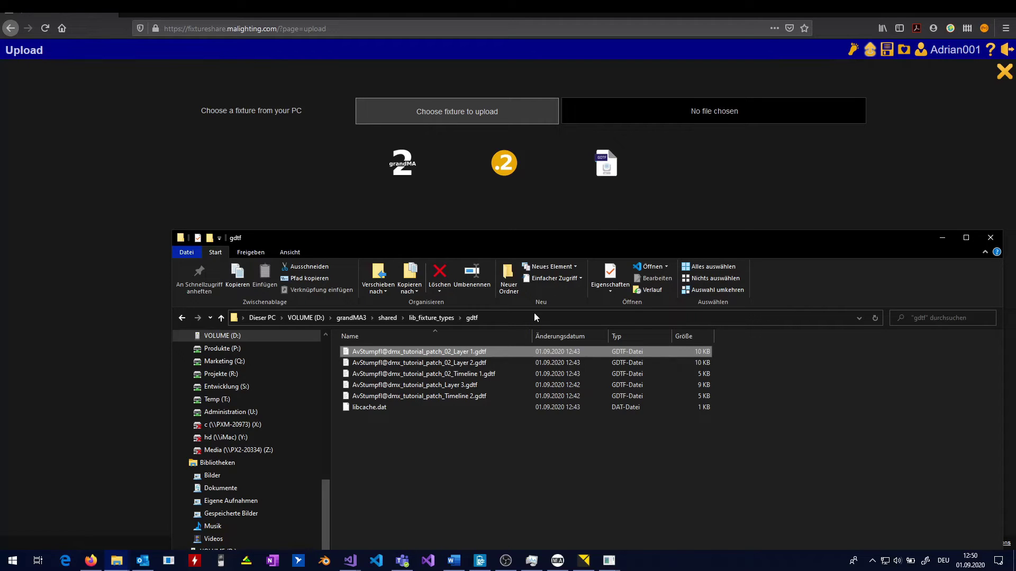
click(497, 374)
drag(469, 378, 604, 167)
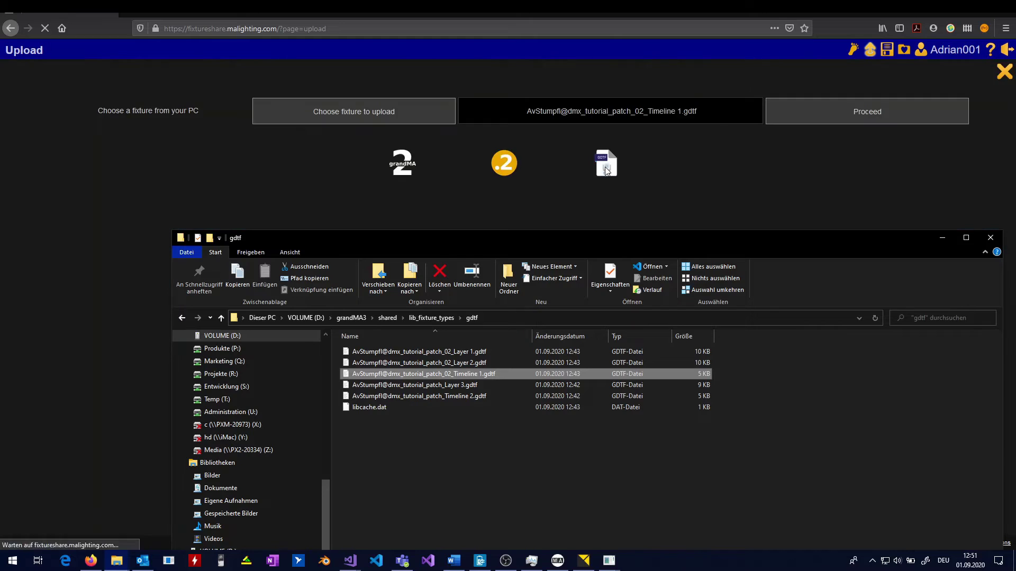
Step: Convert the Timeline 1 fixture under manufacturer AV Stumpfl with the revision text revision1 and submit it to the fixture share
click(932, 236)
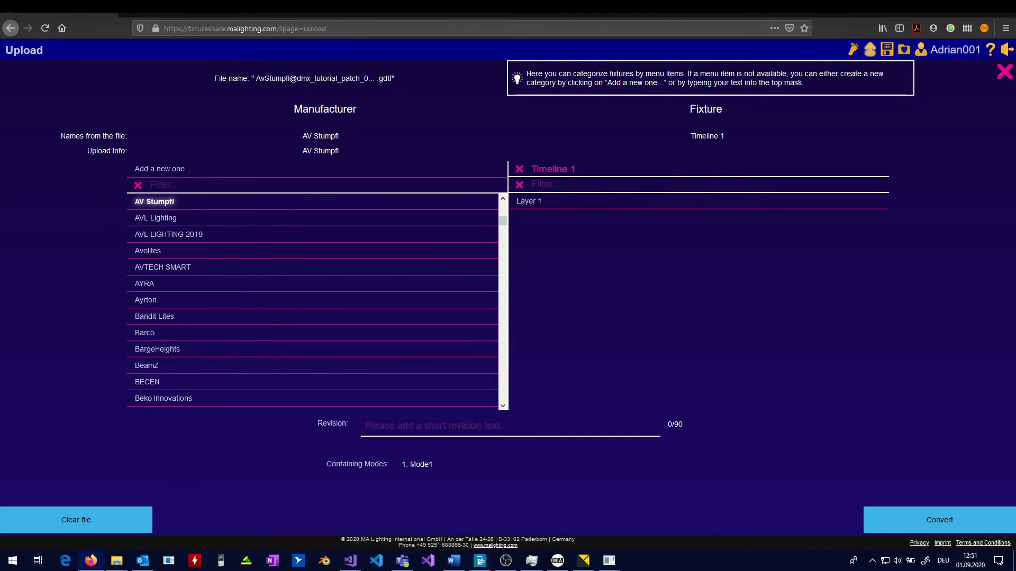
text(revision1)
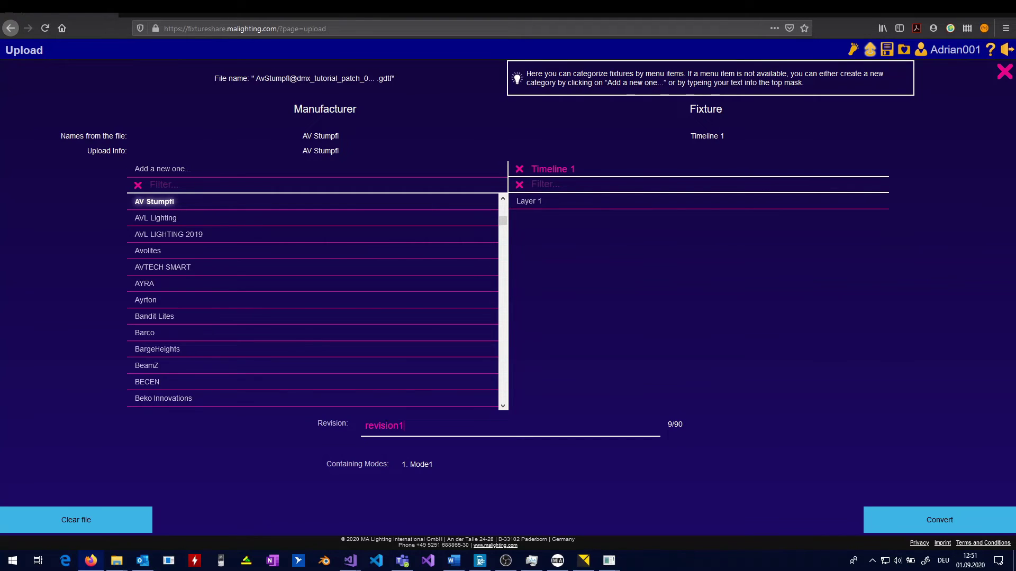
click(961, 521)
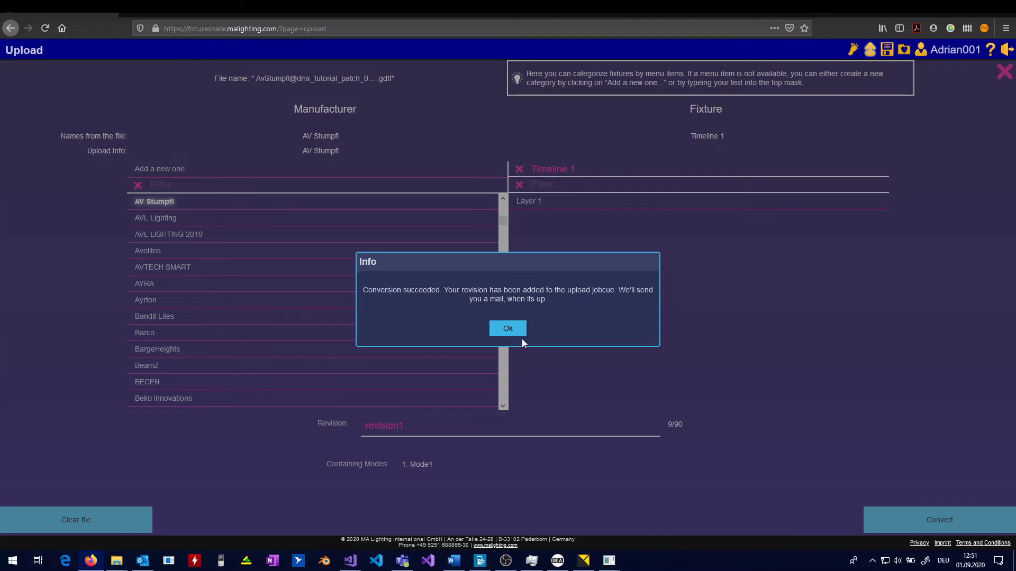
click(509, 333)
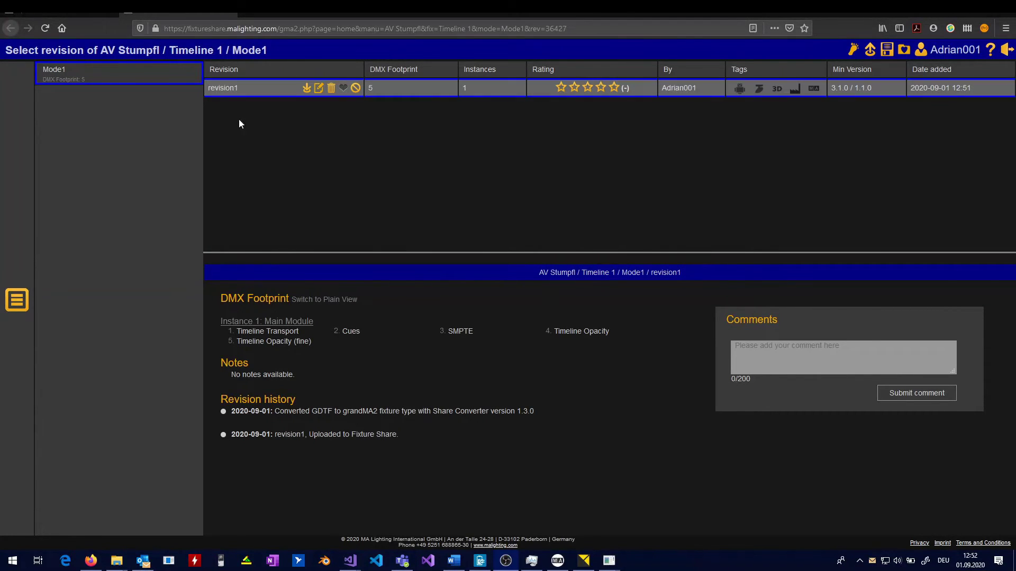
Step: Save the revision1 XML file of AV Stumpfl Timeline 1 Mode1 from the fixture share and show it in its download folder
click(307, 87)
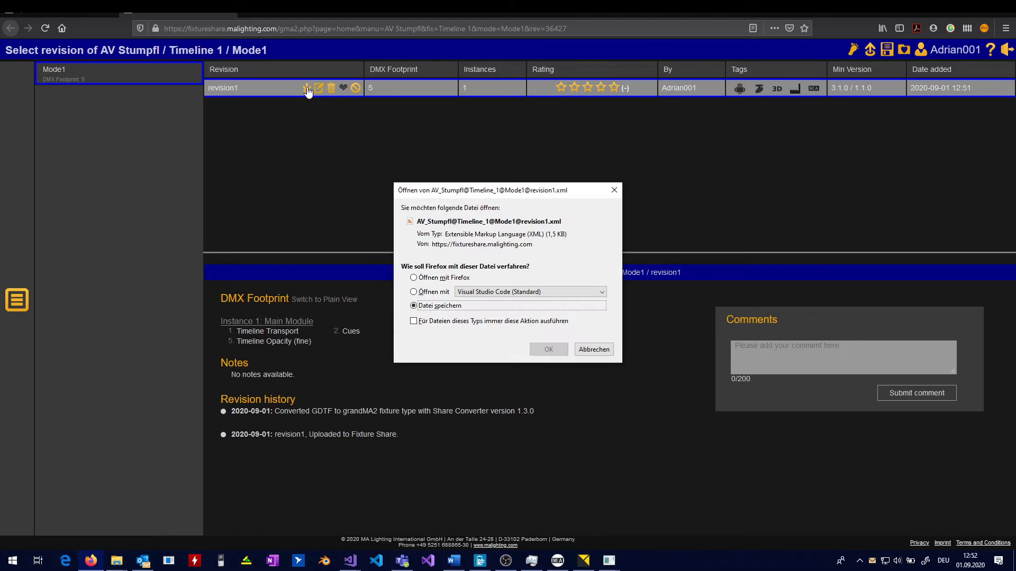
click(535, 350)
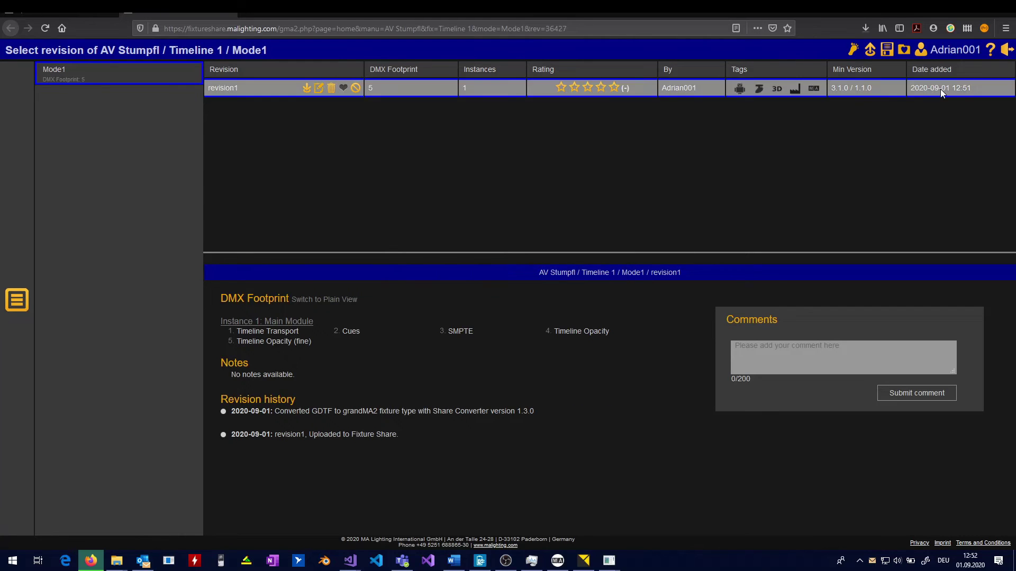
click(865, 31)
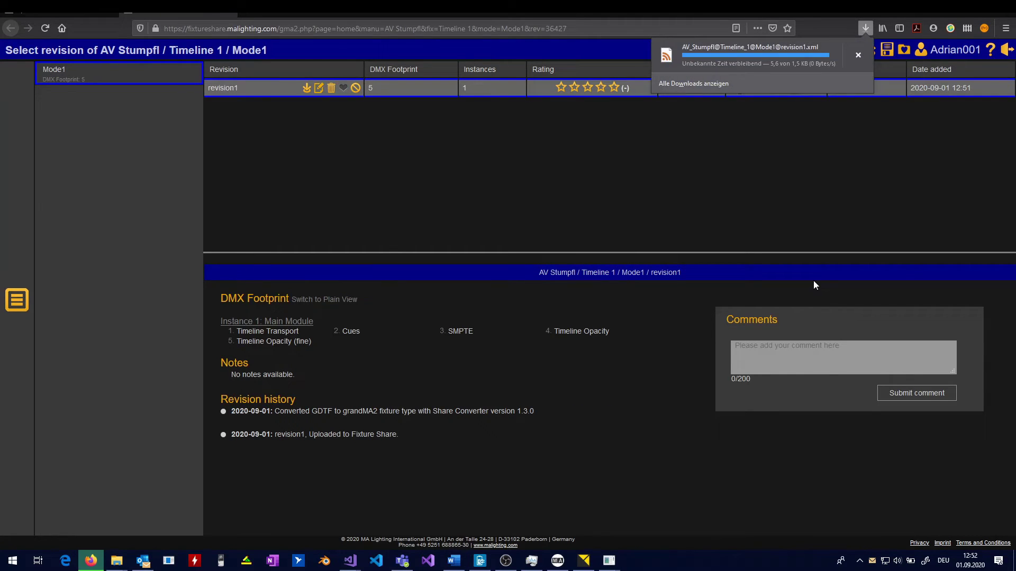
click(852, 165)
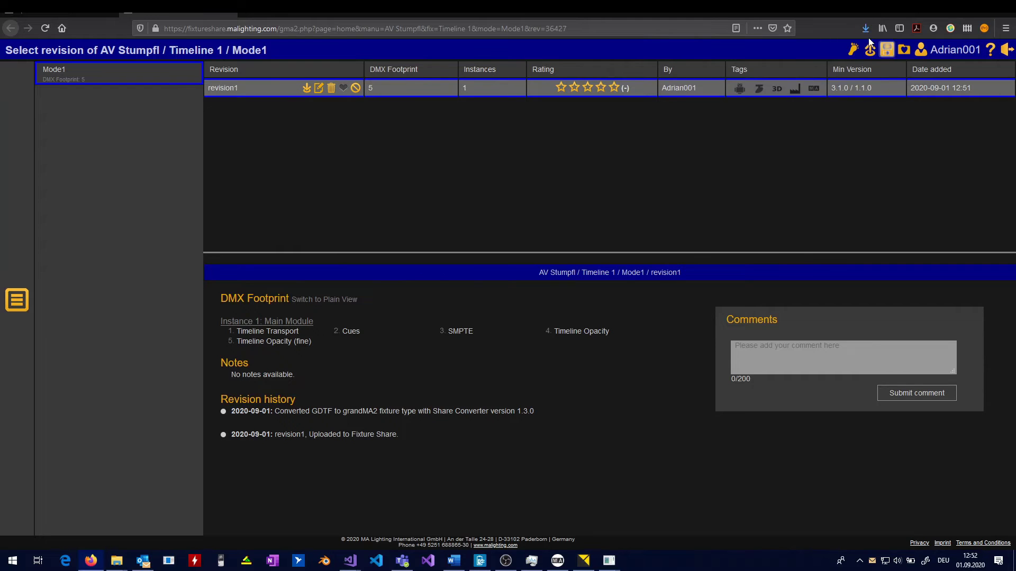
click(862, 30)
click(861, 59)
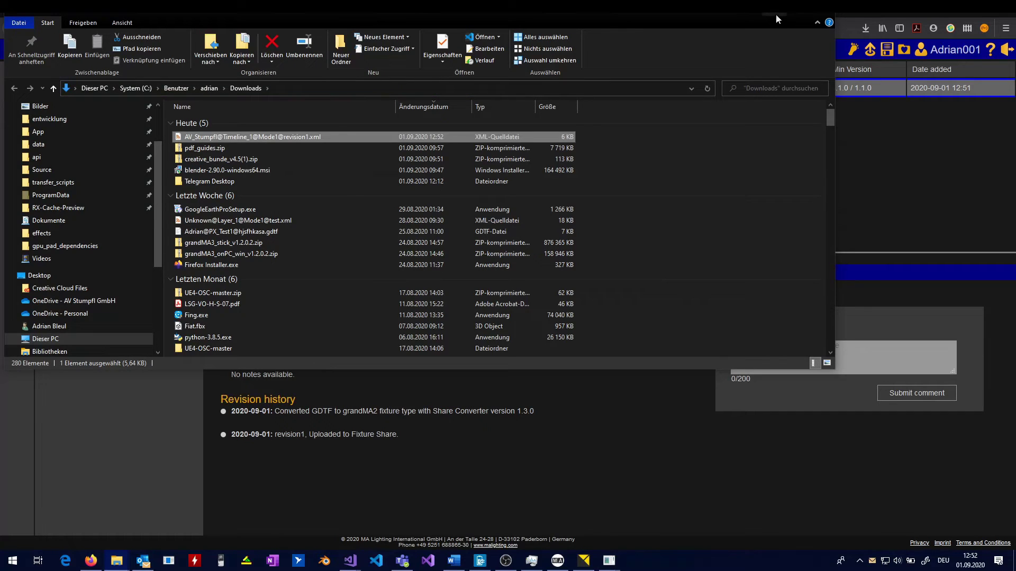
click(264, 157)
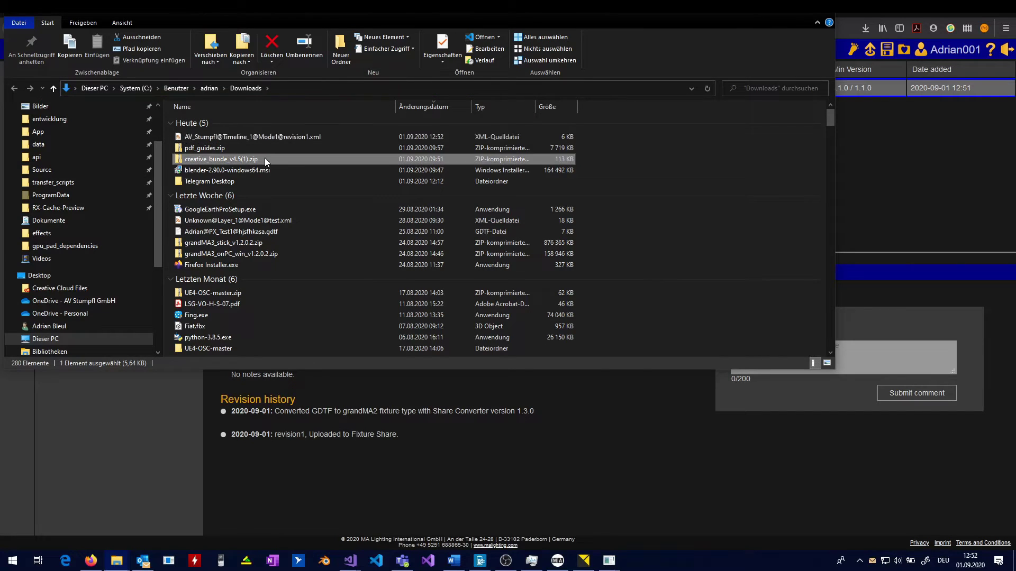
click(259, 136)
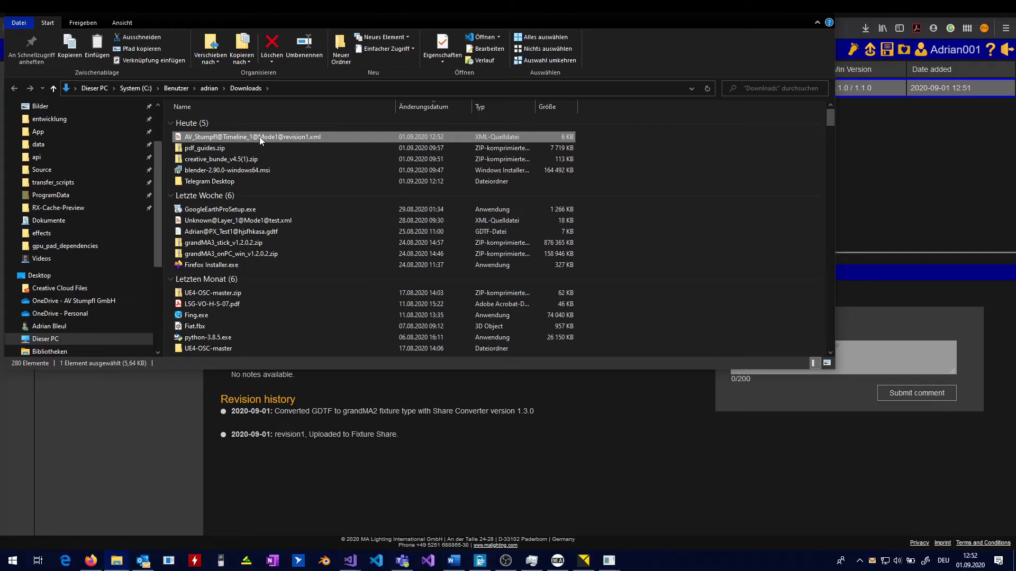
scroll(128, 236, down, 3)
scroll(128, 236, down, 3)
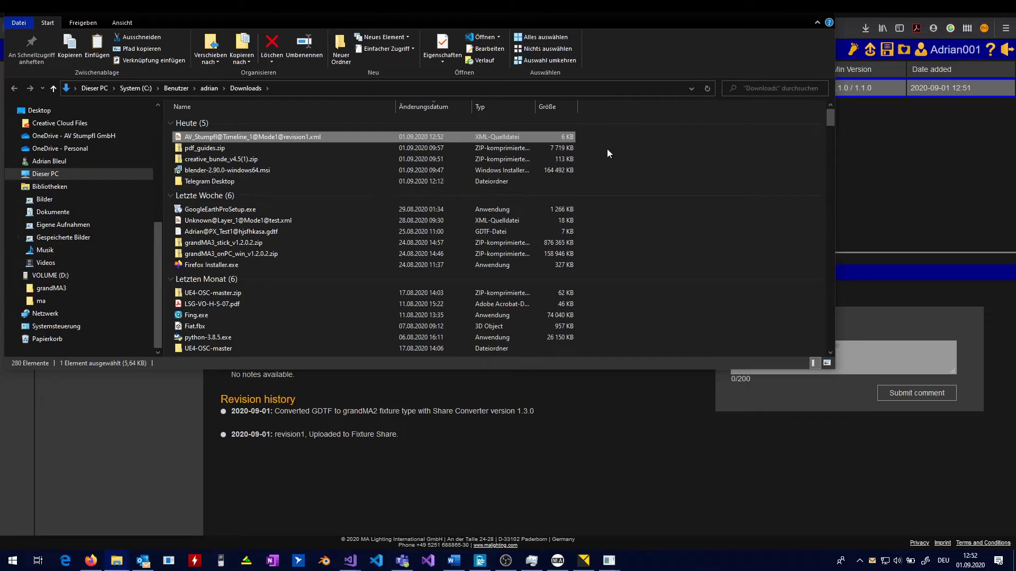
click(776, 14)
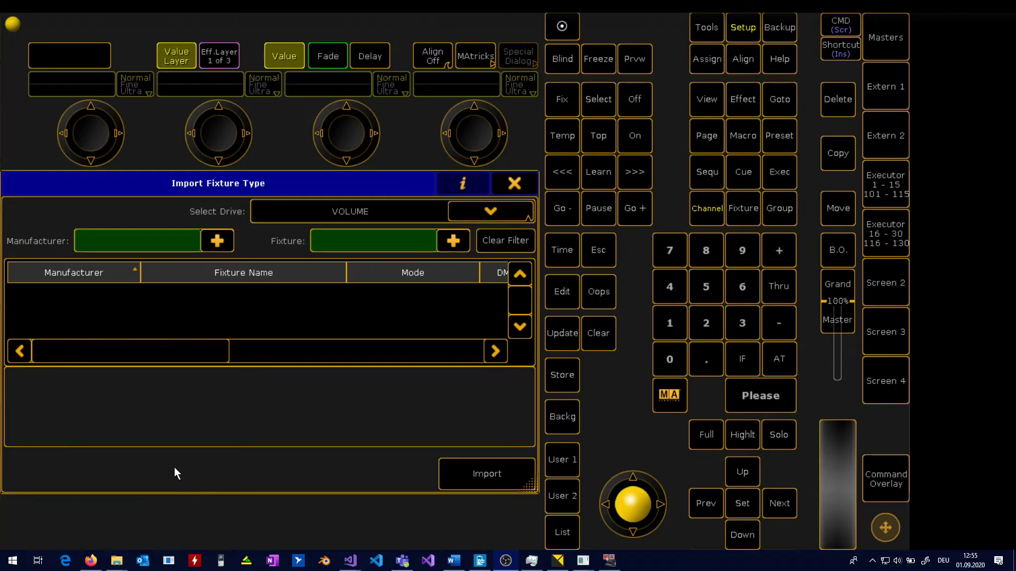
Step: Switch to File Explorer and paste the copied Timeline 1 XML file into gma2\library on VOLUME (D:)
mouse_move(118, 562)
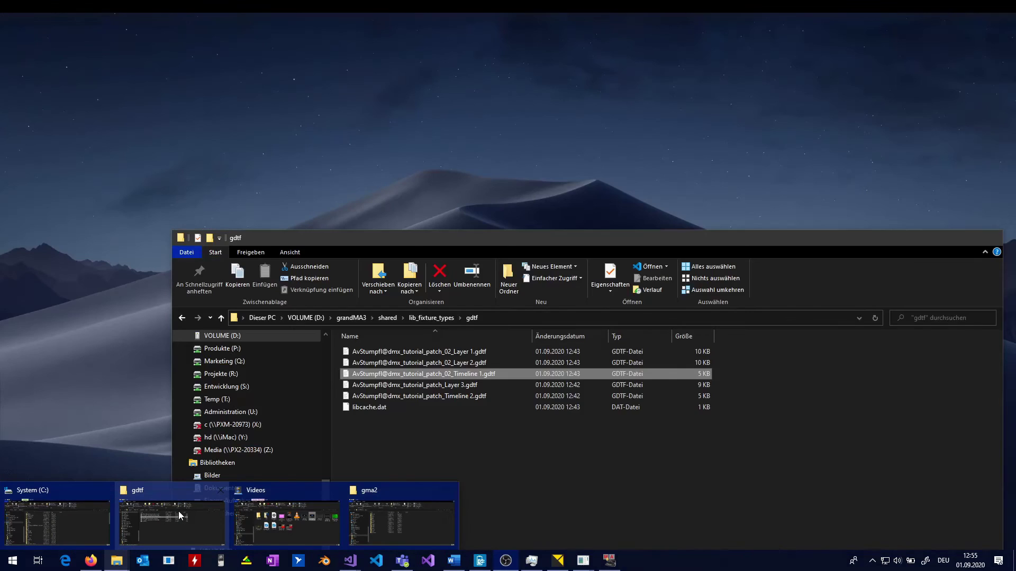
mouse_move(276, 509)
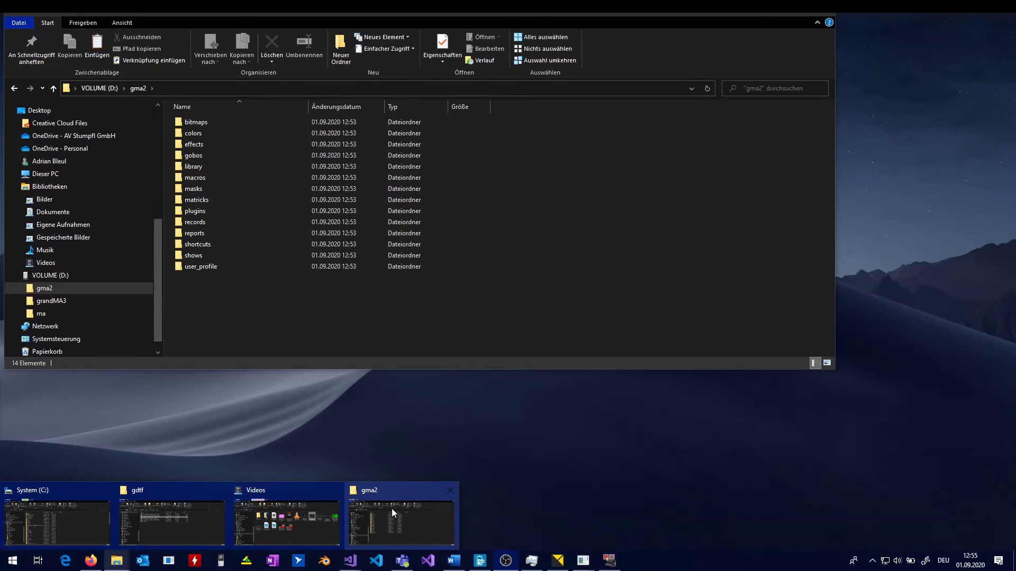
click(392, 508)
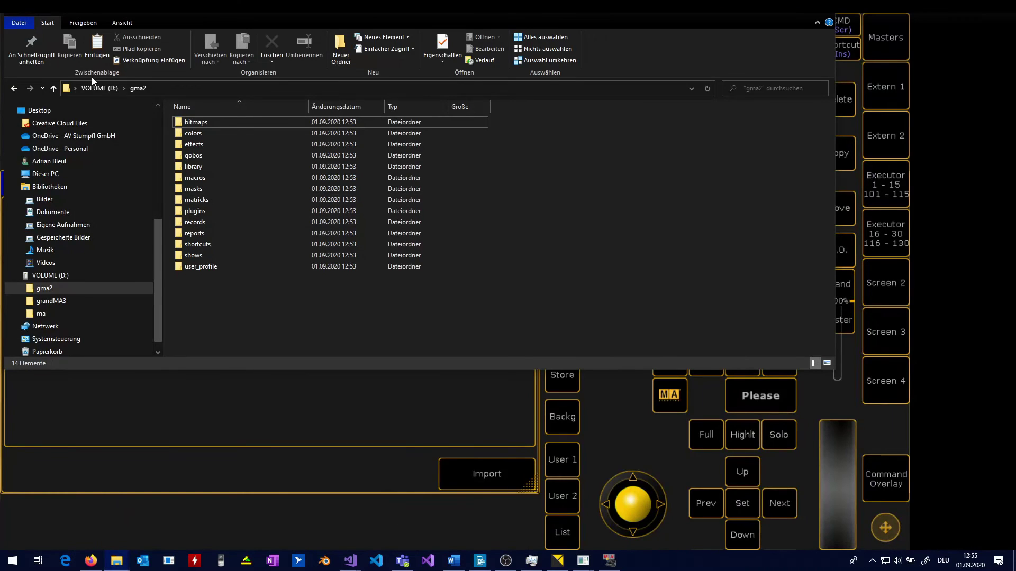
click(100, 89)
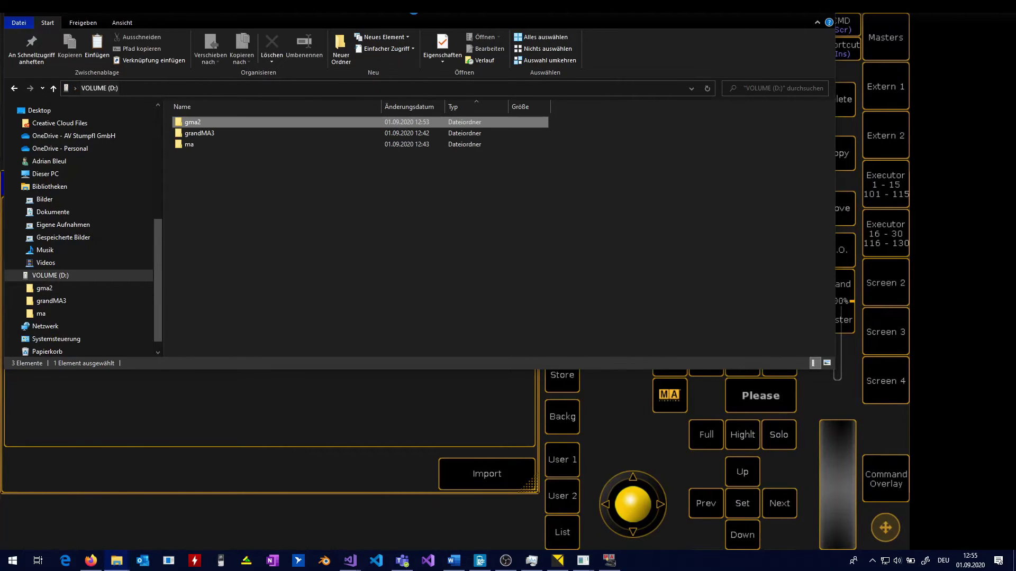
drag(416, 15, 444, 134)
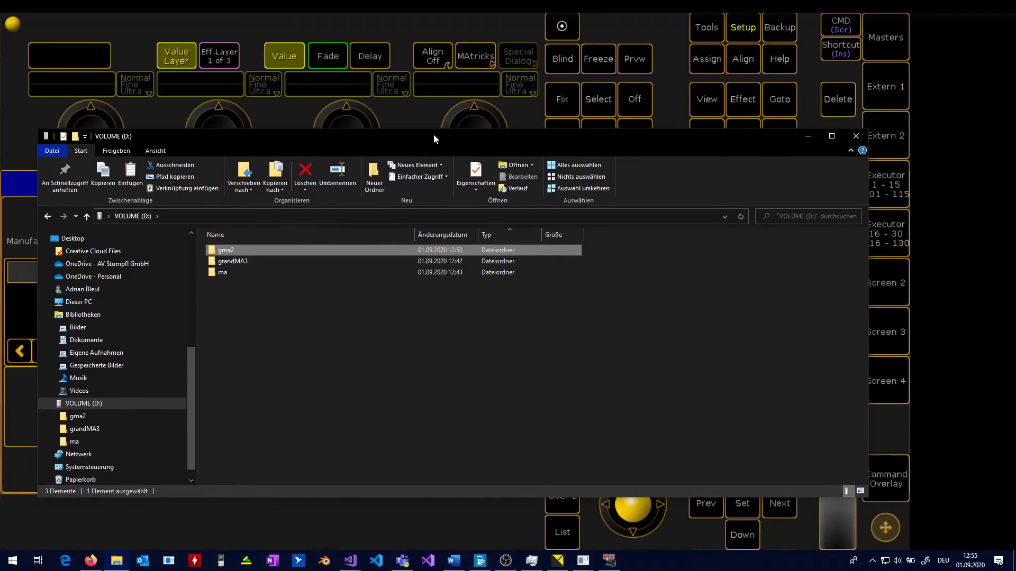
double_click(260, 249)
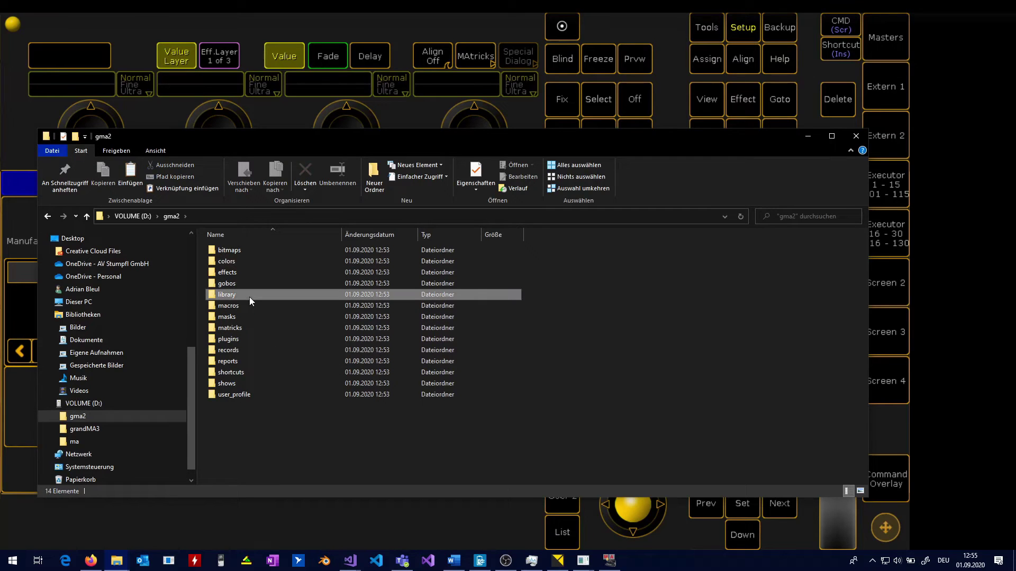
double_click(249, 297)
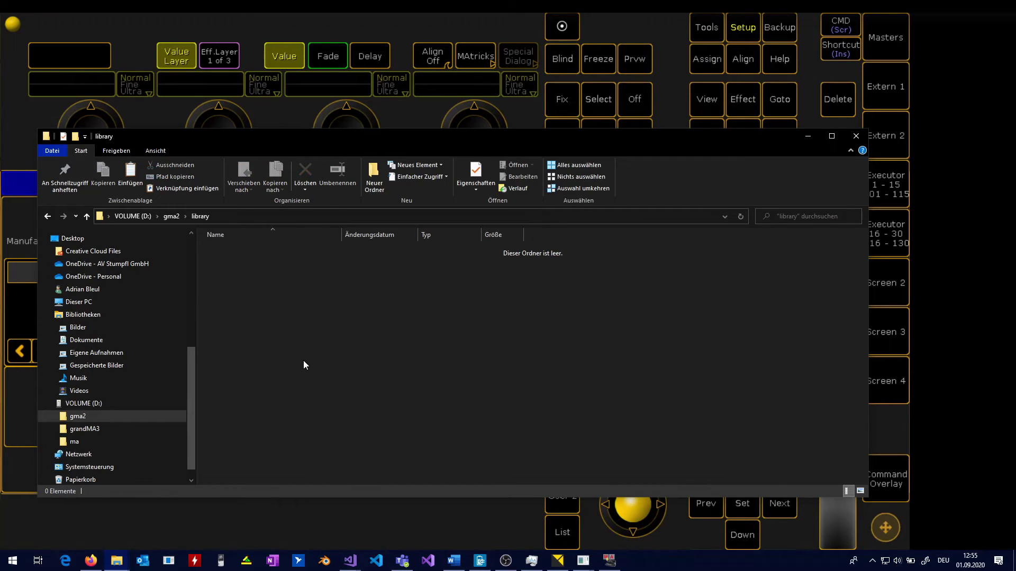
click(167, 216)
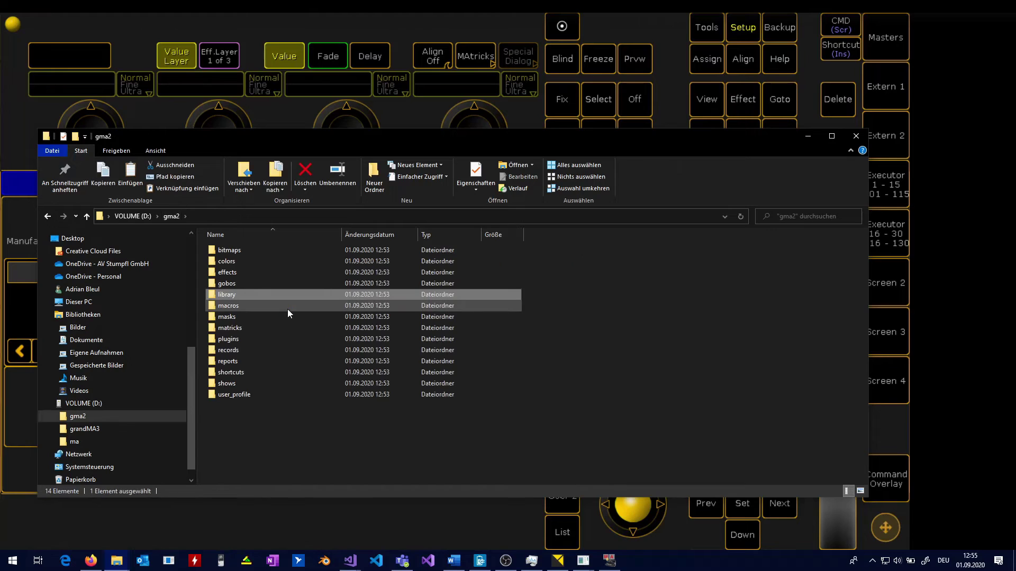
double_click(254, 293)
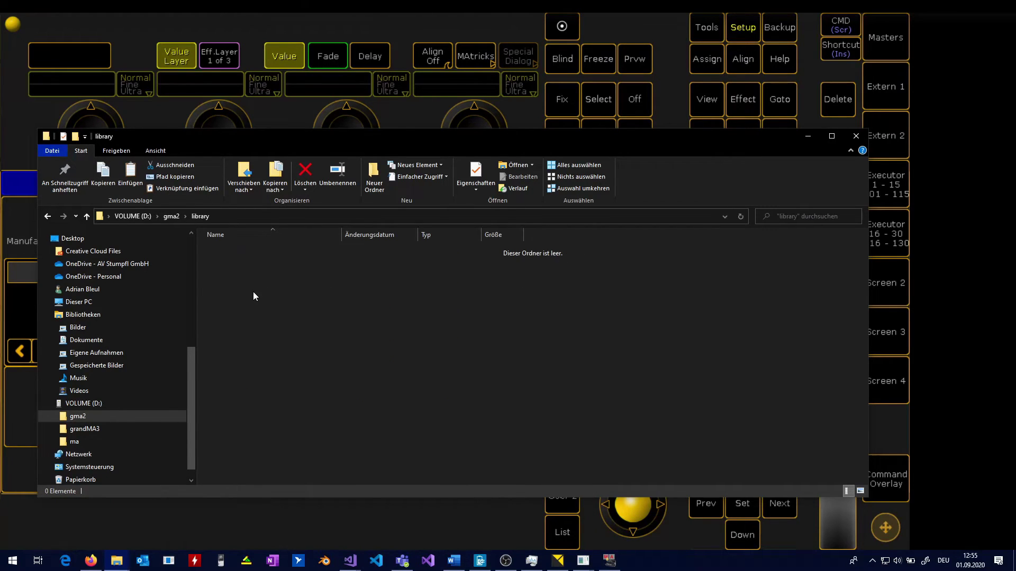
key(ctrl+v)
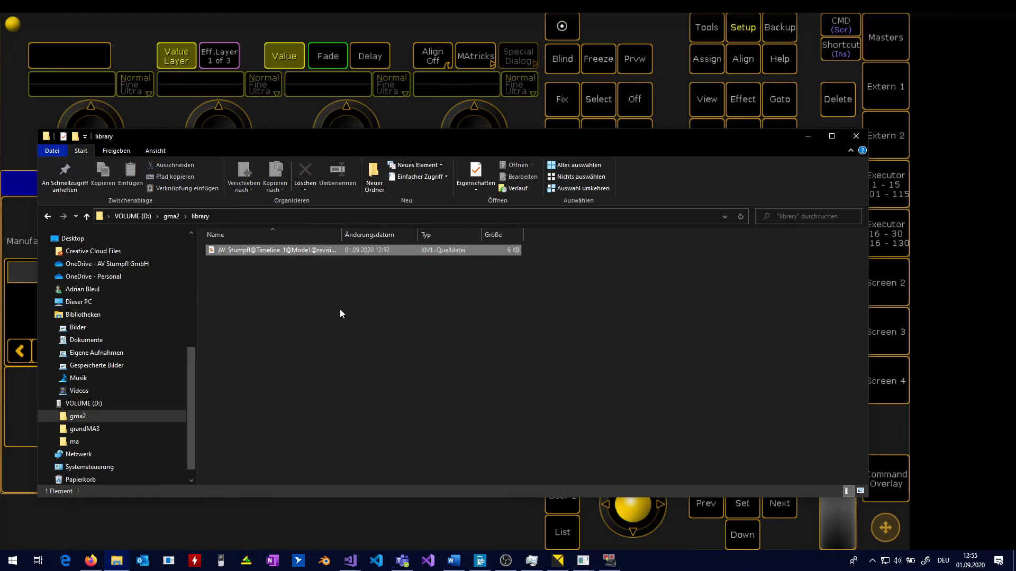
drag(353, 135, 396, 257)
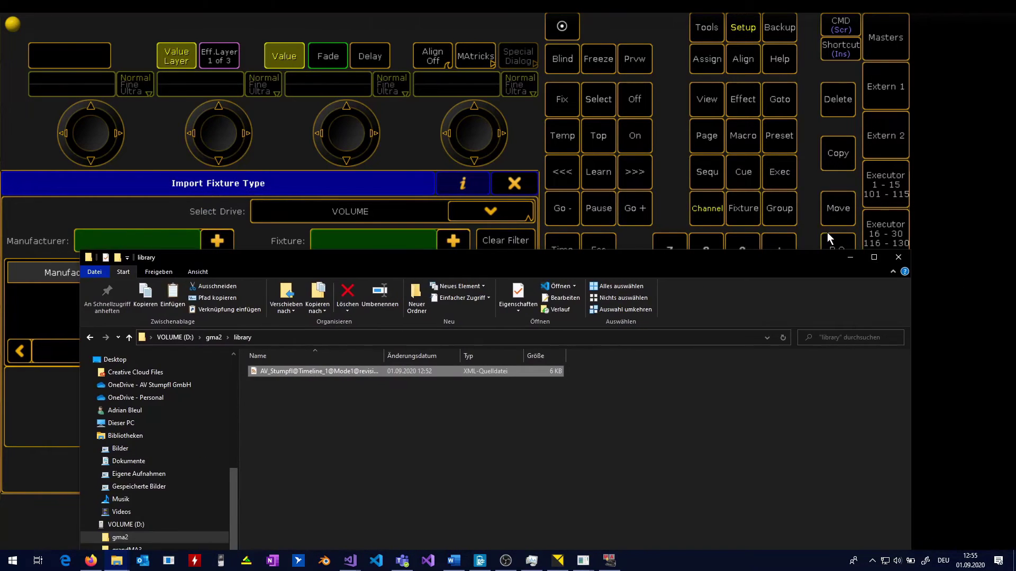
click(855, 257)
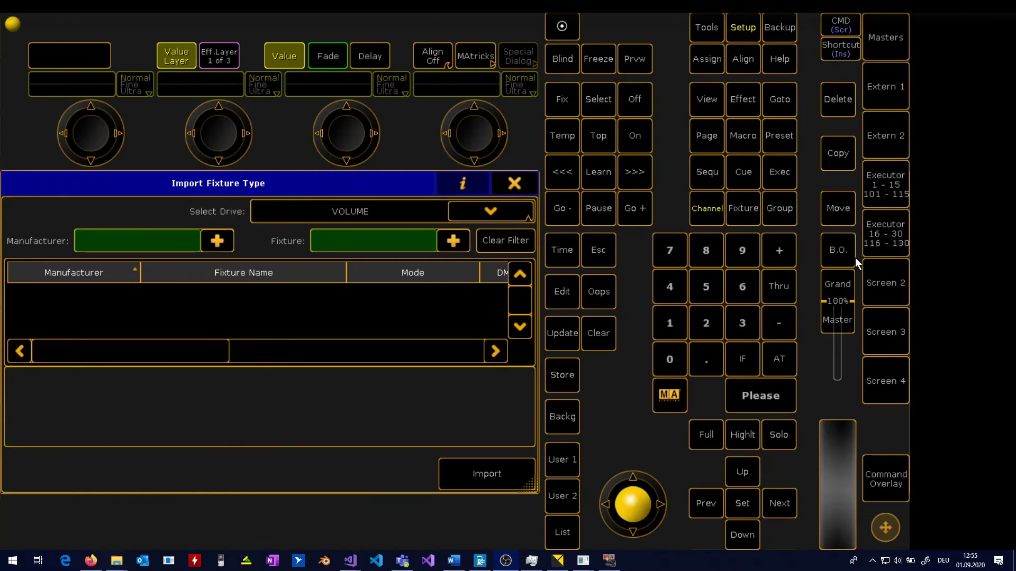
Step: Reload the import drive in grandMA2 by choosing Internal and VOLUME again, and import the AV Stumpfl Timeline 1 fixture type in Mode1
click(462, 209)
click(381, 235)
click(488, 211)
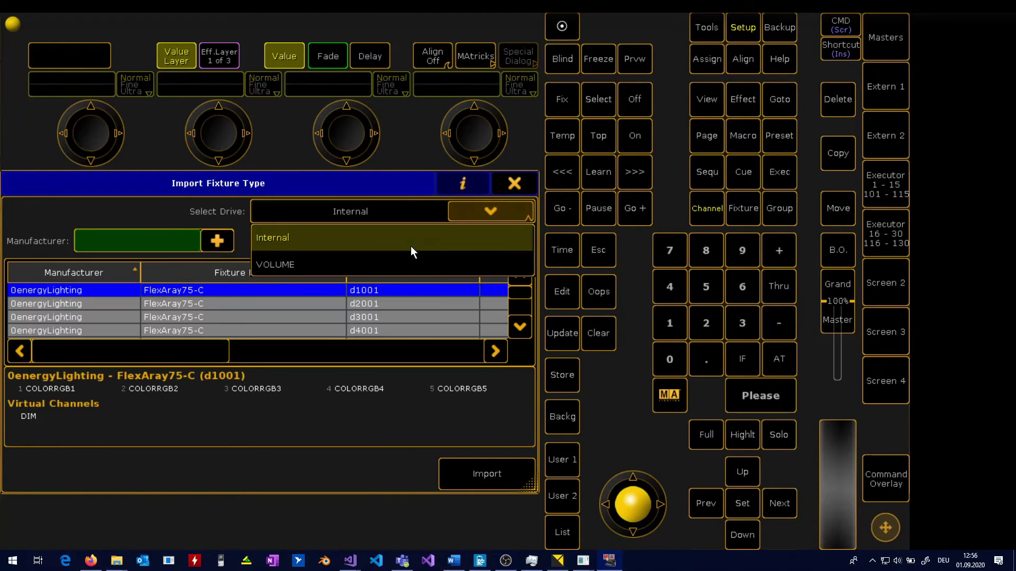
click(410, 246)
click(478, 215)
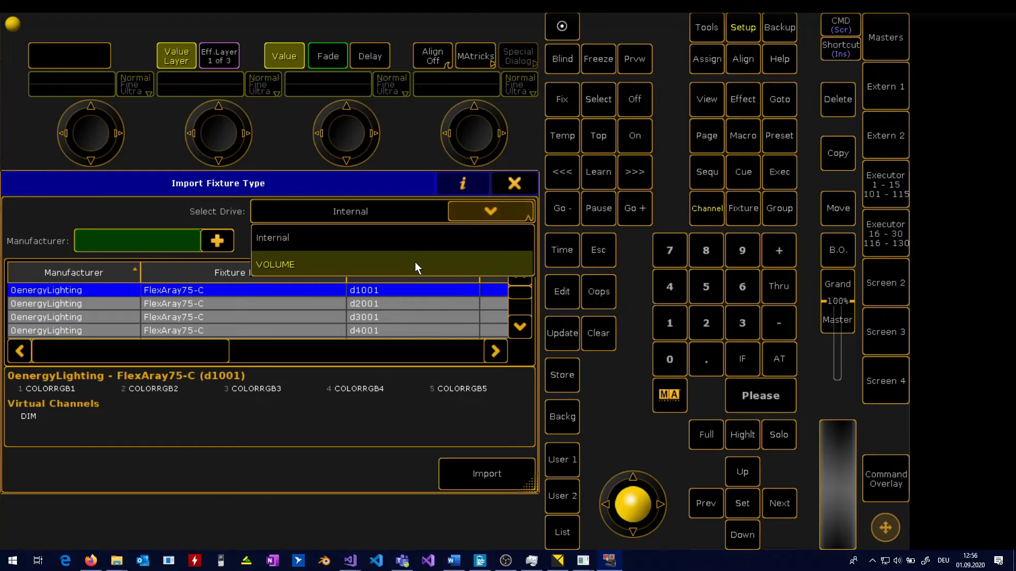
click(415, 262)
click(195, 292)
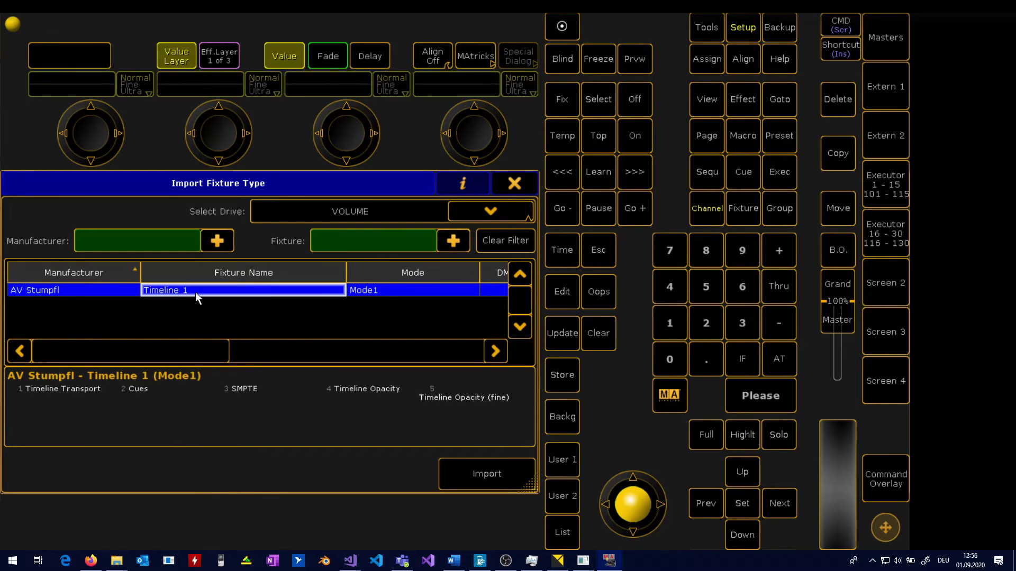
click(506, 473)
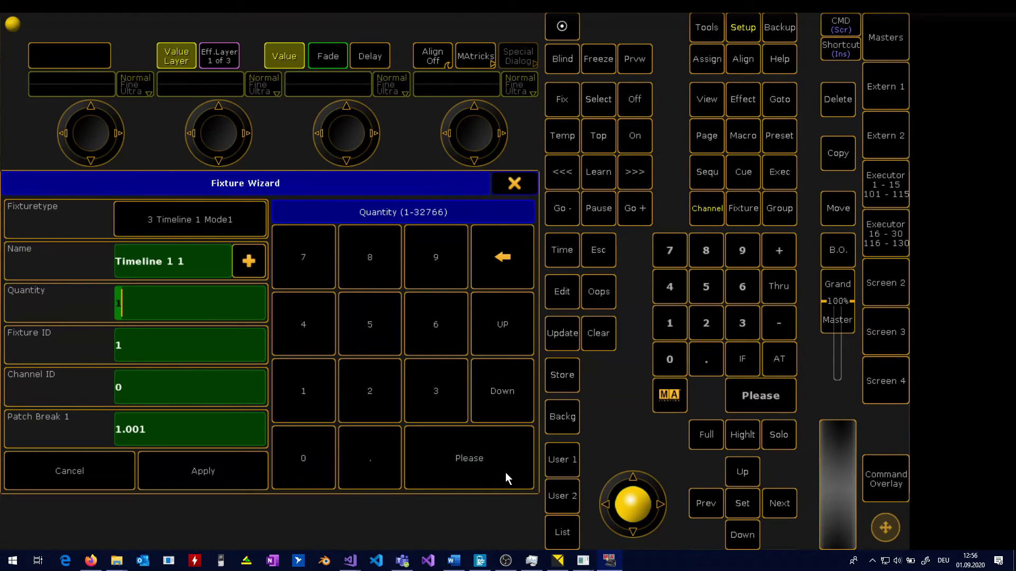
Step: Add one Timeline 1 fixture with fixture ID 1, channel ID 0 and patch address 1.001
click(475, 473)
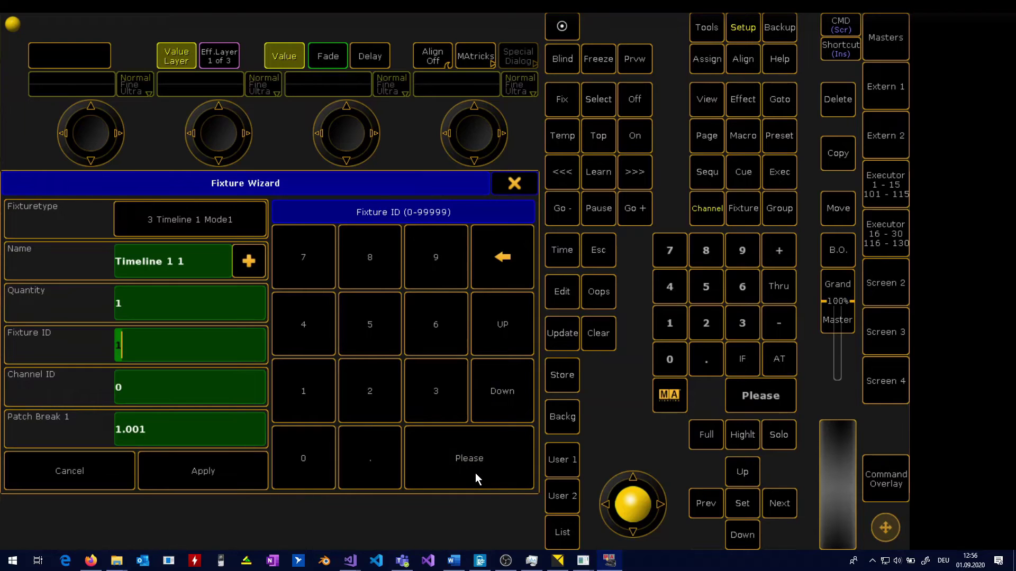
click(475, 473)
click(475, 473)
click(475, 473)
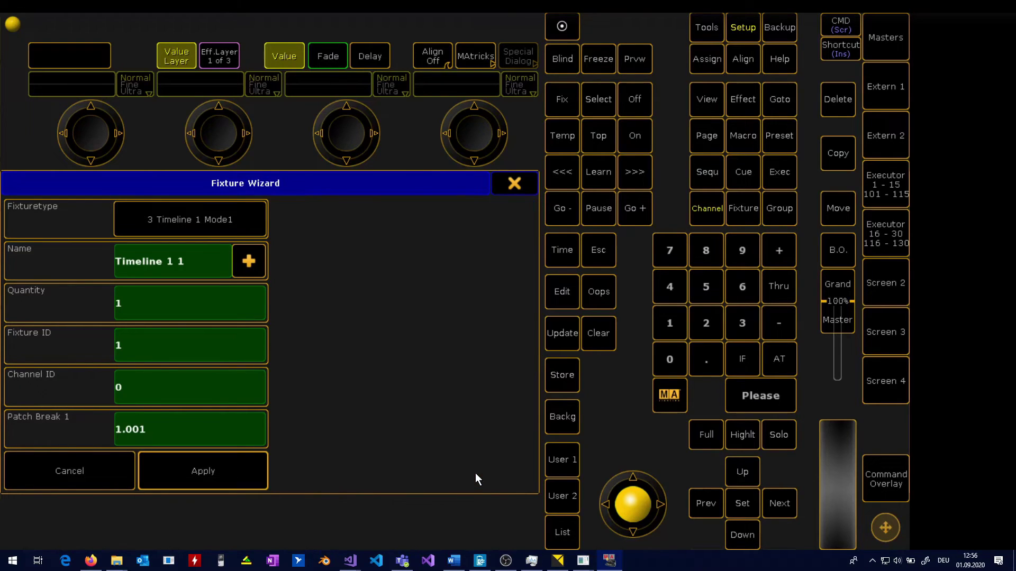
click(206, 473)
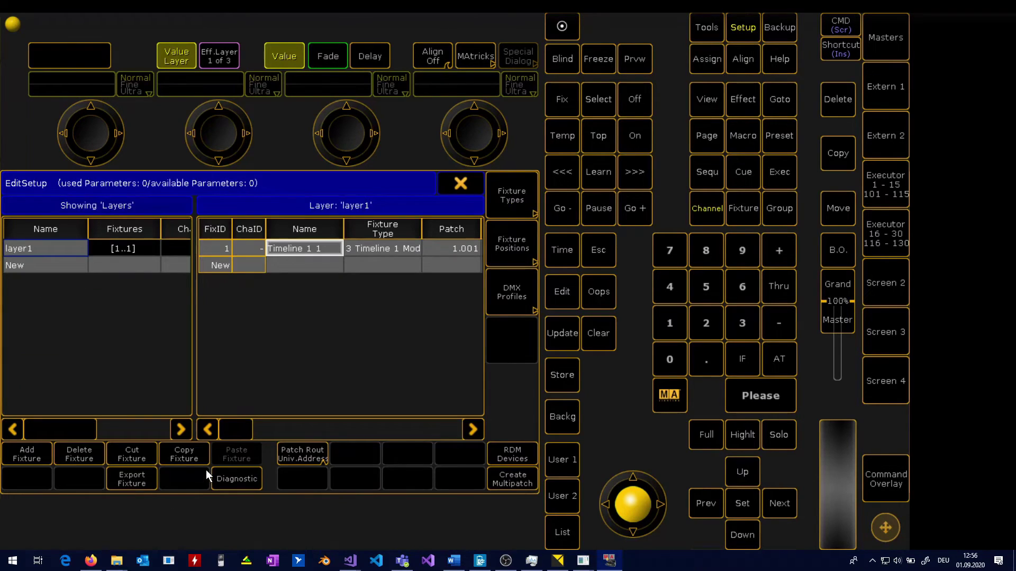
Step: Leave the patch and fixture schedule with its changes saved and close the setup
click(459, 182)
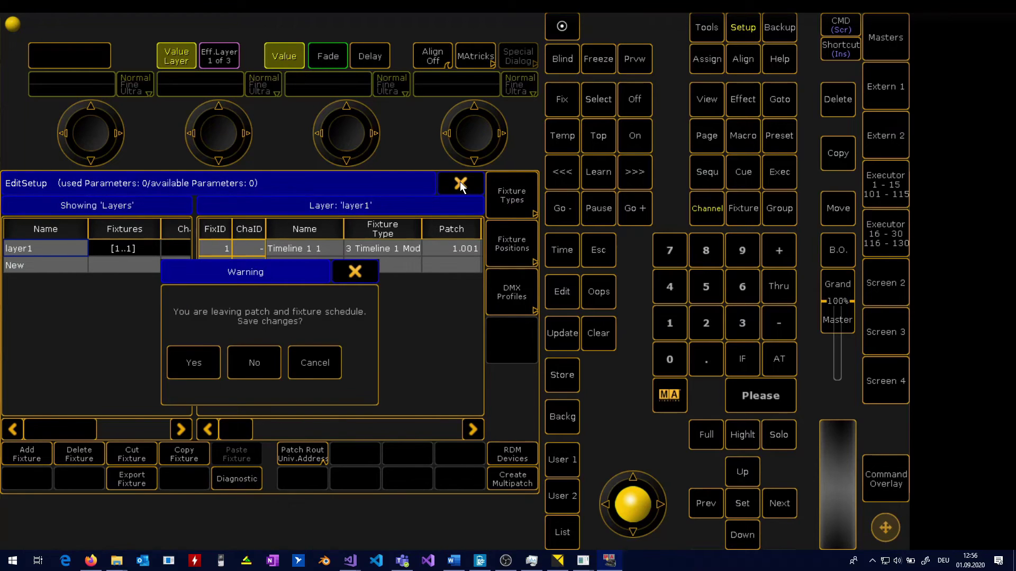
click(202, 366)
click(513, 182)
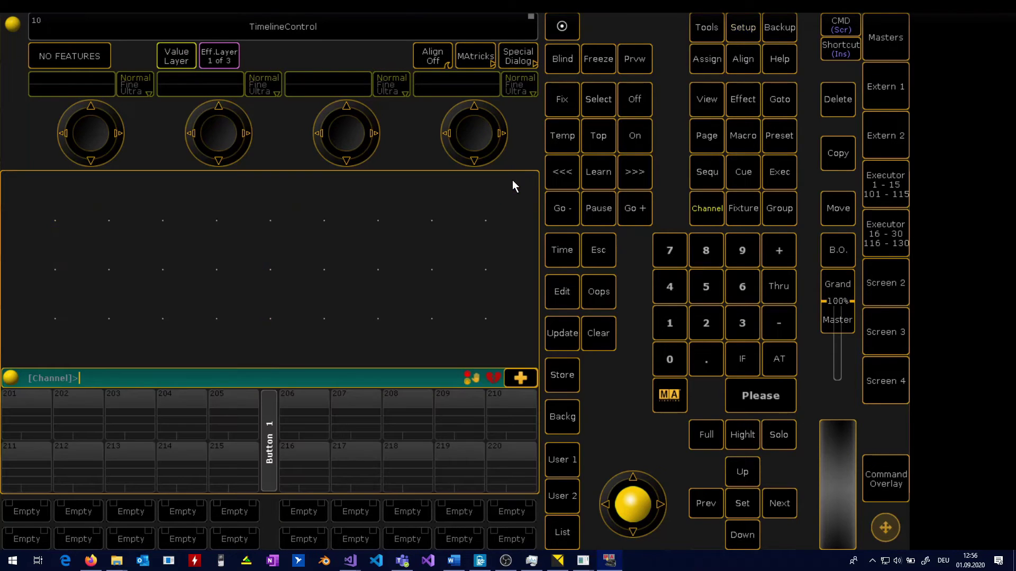
Step: Create a Fixture sheet window in the empty screen area, showing the patched Timeline 1 fixture
click(143, 237)
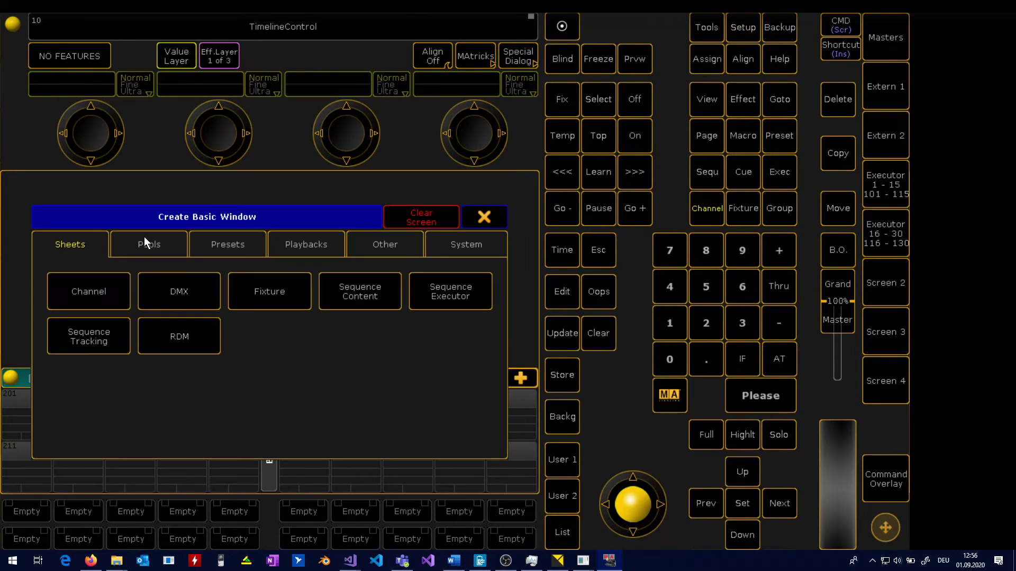
click(286, 299)
drag(287, 237, 181, 187)
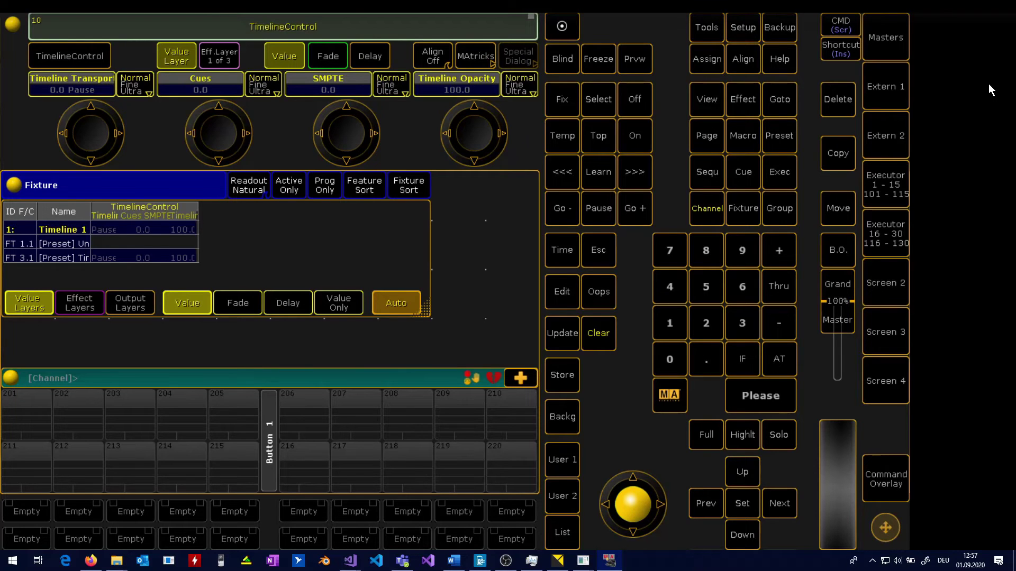
Step: Close grandMA2, and in Pixera's API settings set the input network adapter to 2.3.0.3 and the API Access 1 protocol to Art-Net
key(alt+F4)
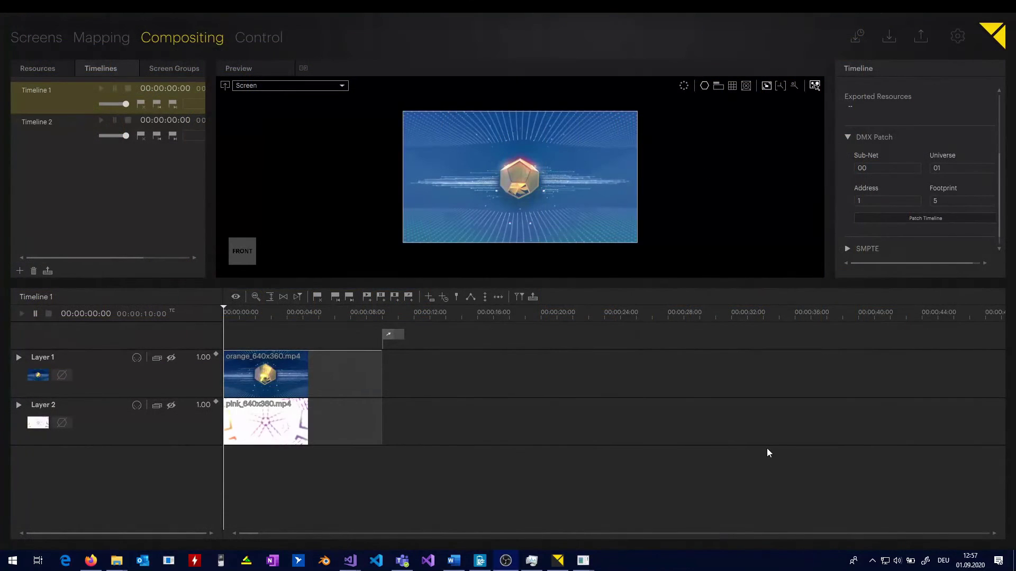
click(957, 36)
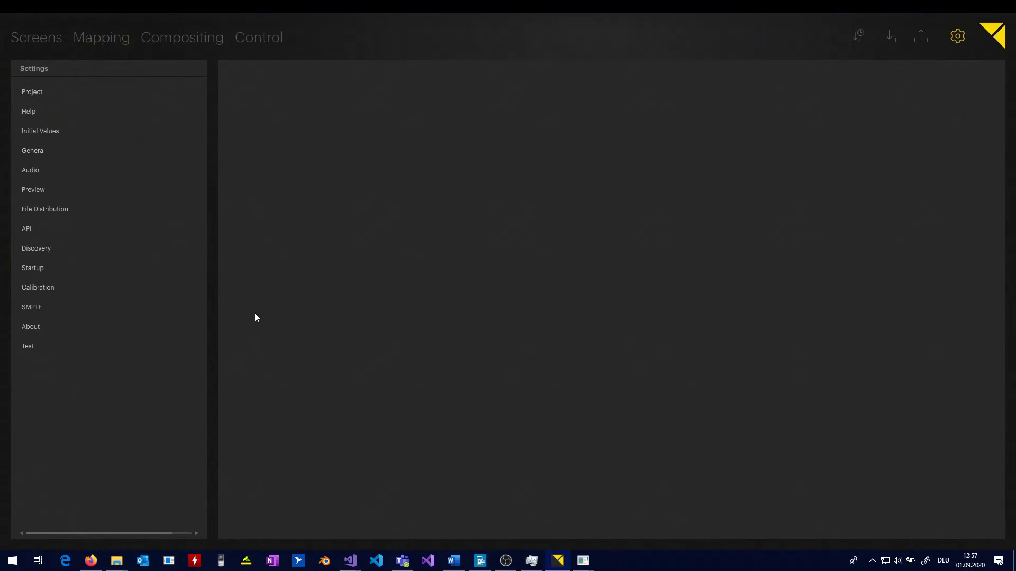
click(62, 228)
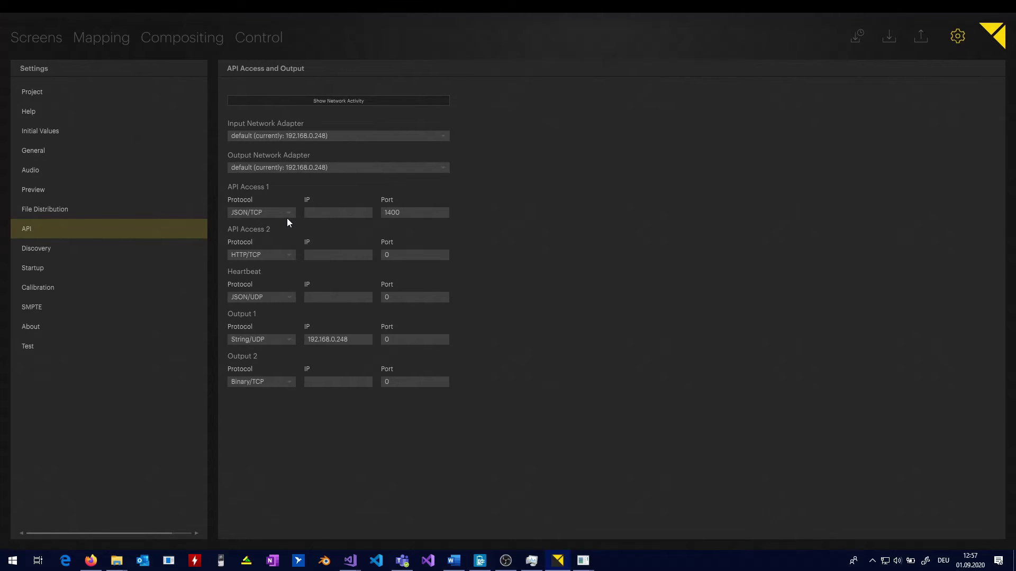
click(443, 138)
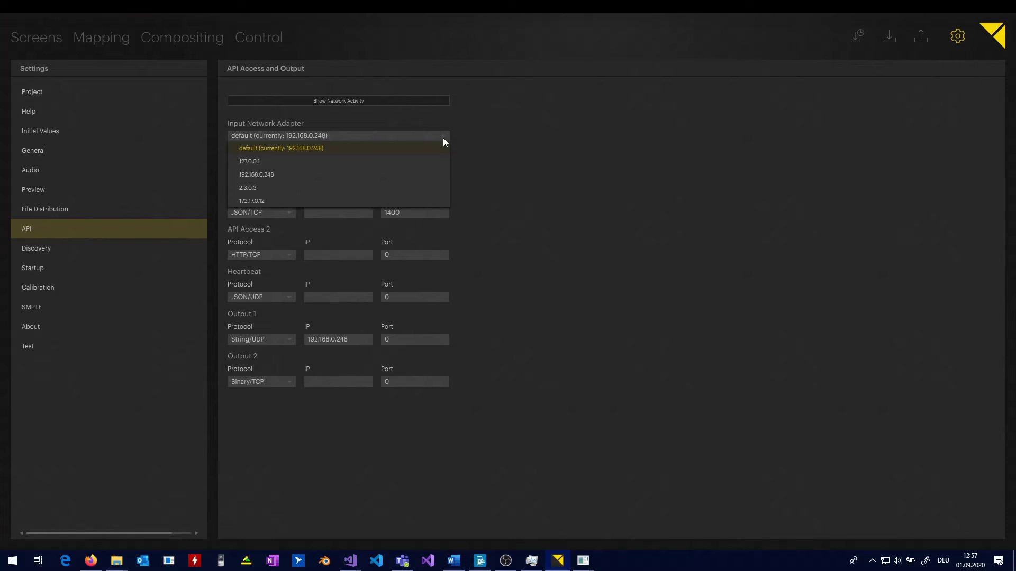
click(390, 189)
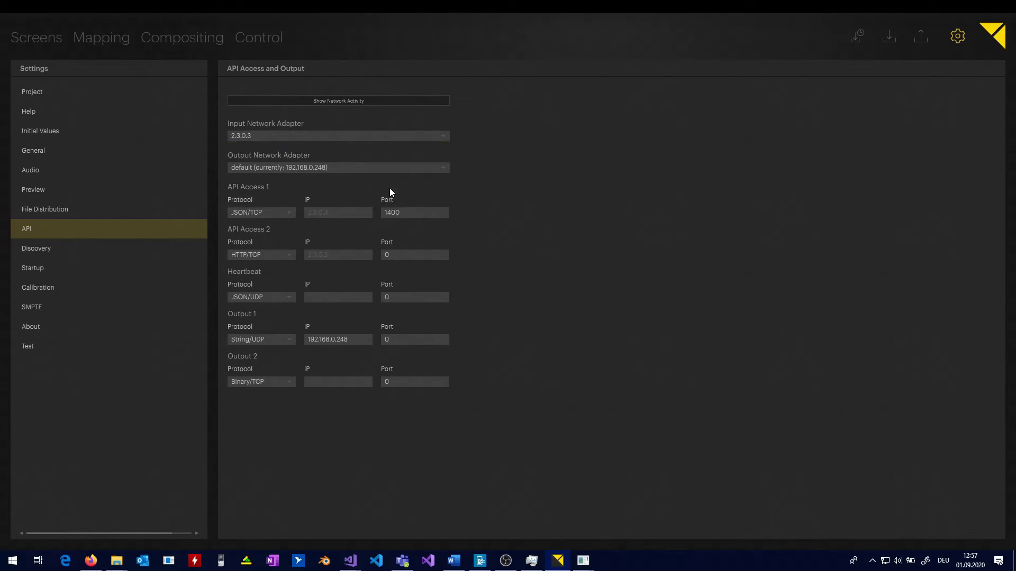
click(287, 211)
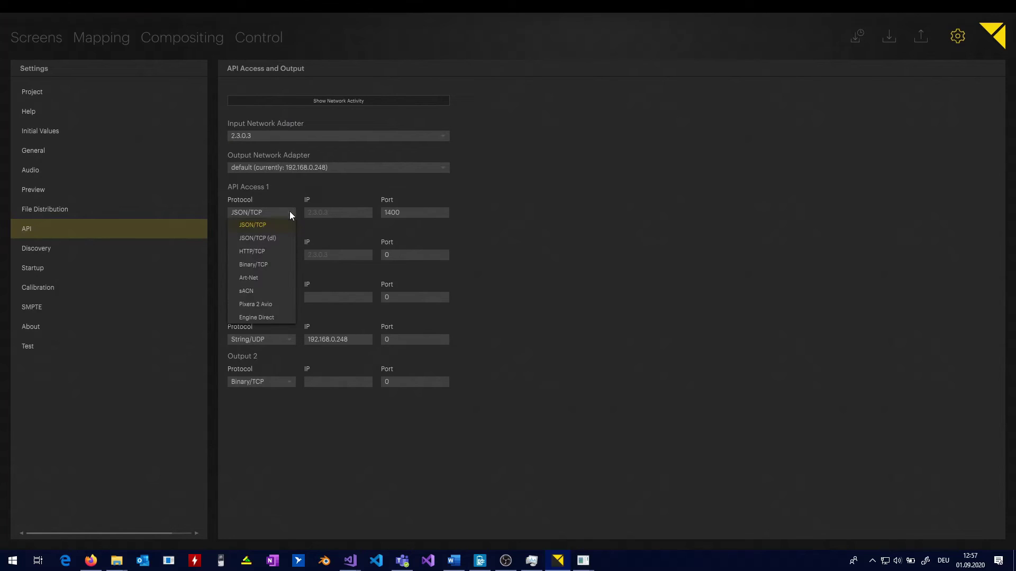
click(273, 281)
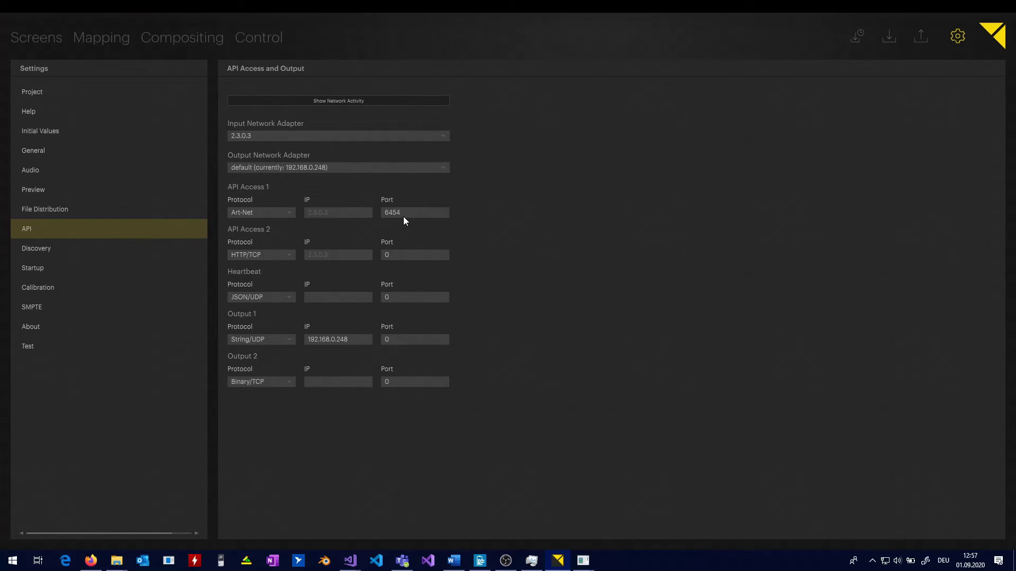
click(184, 42)
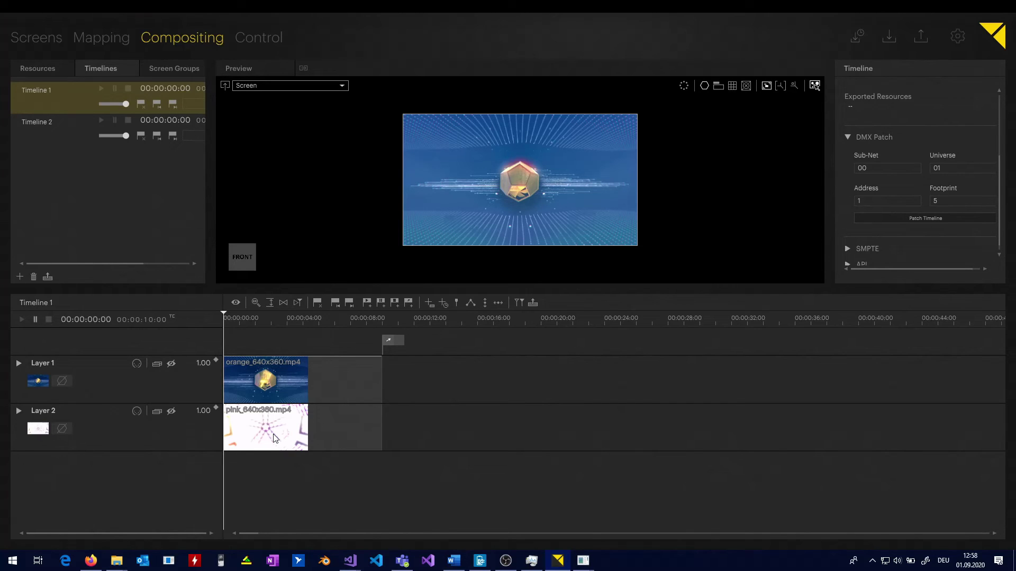
Step: Find grandMA3 onPC among the installed apps and launch it
key(super)
text(grand)
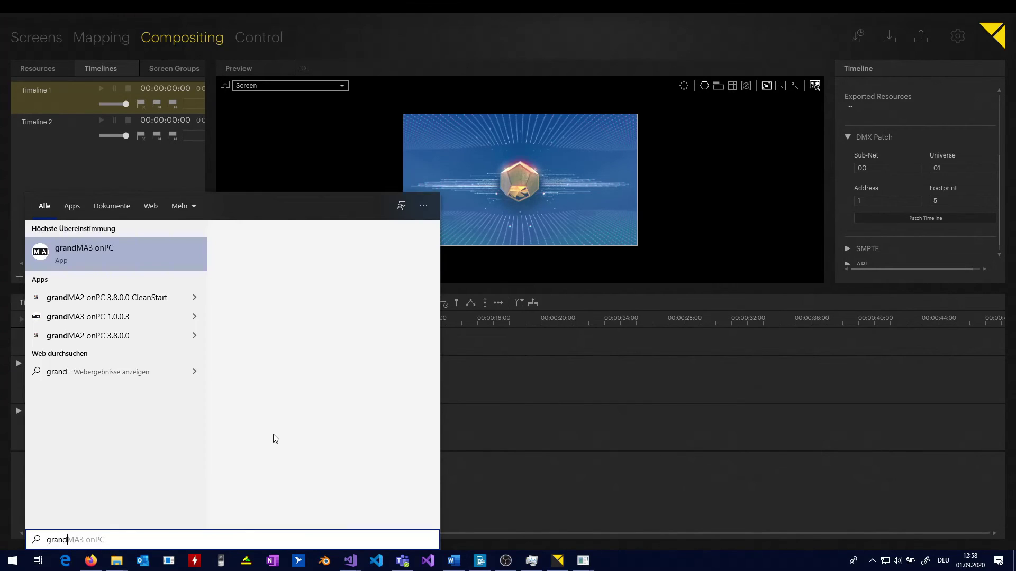
click(153, 258)
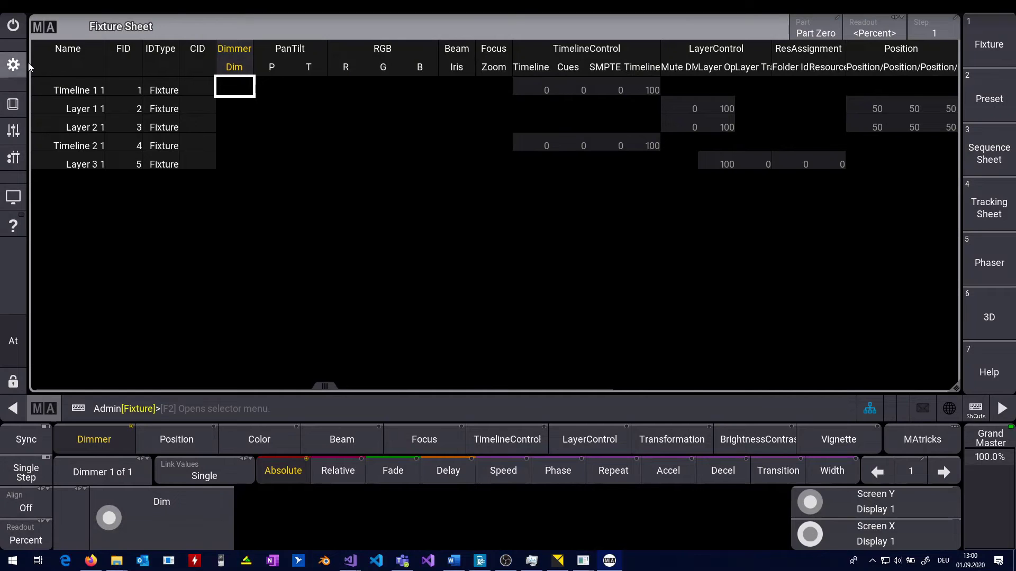
Step: Enable Art-Net output in grandMA3's DMX protocol settings and return to the fixture sheet
click(22, 65)
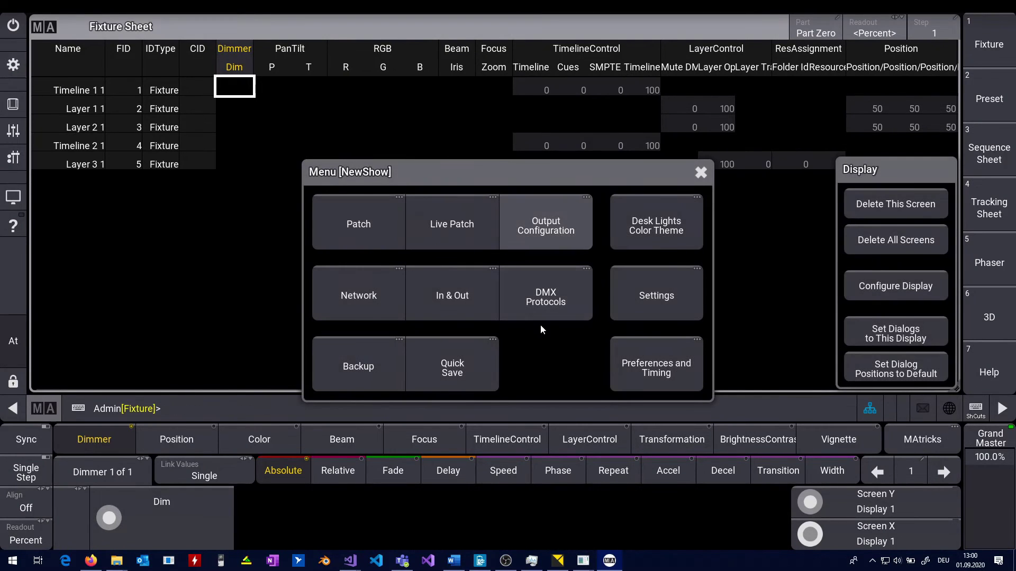
click(561, 303)
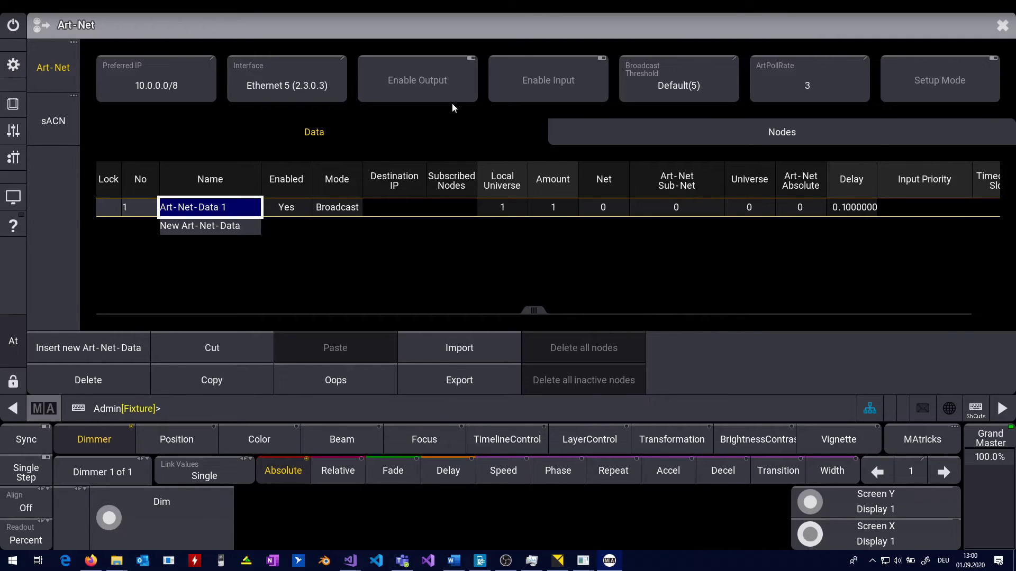
click(415, 80)
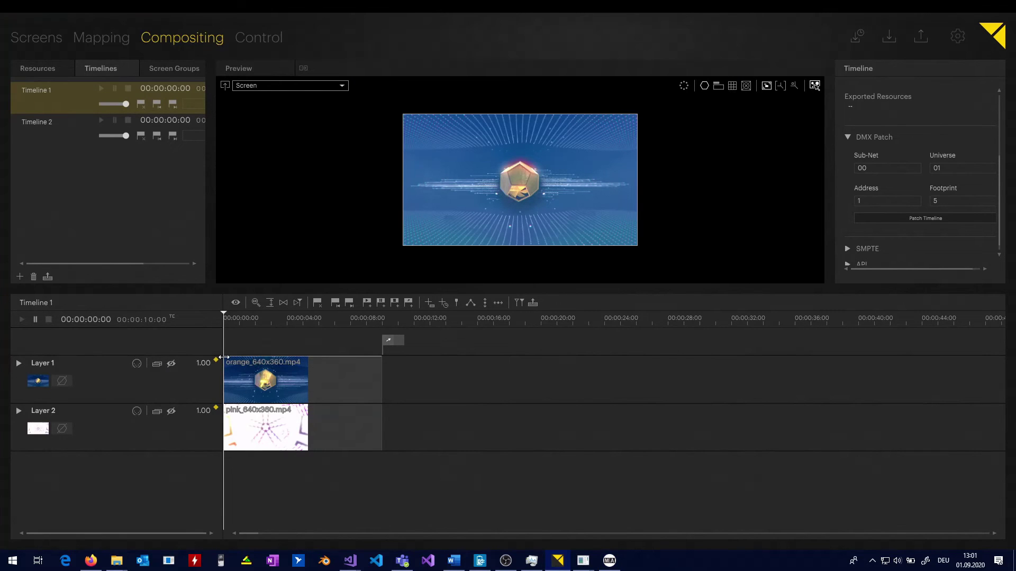
click(954, 13)
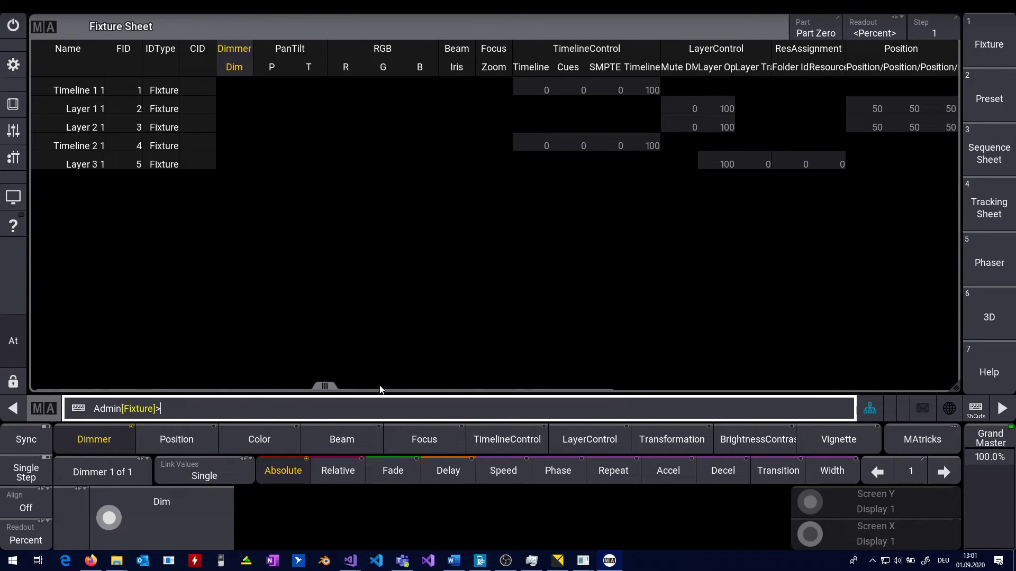
Step: Set the readout to Physical for both the encoder bar and the fixture sheet
drag(317, 385, 295, 384)
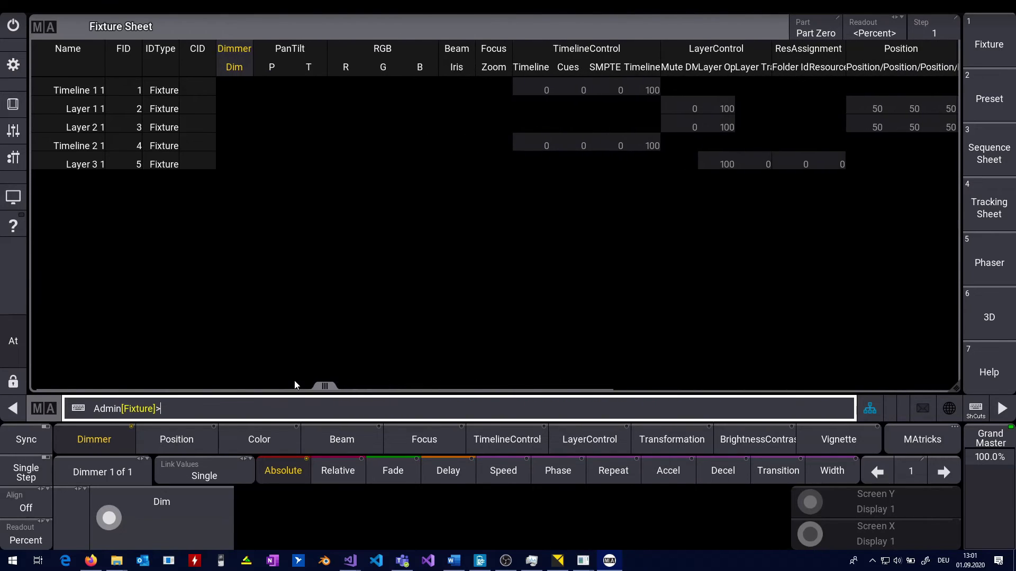
click(19, 539)
click(19, 539)
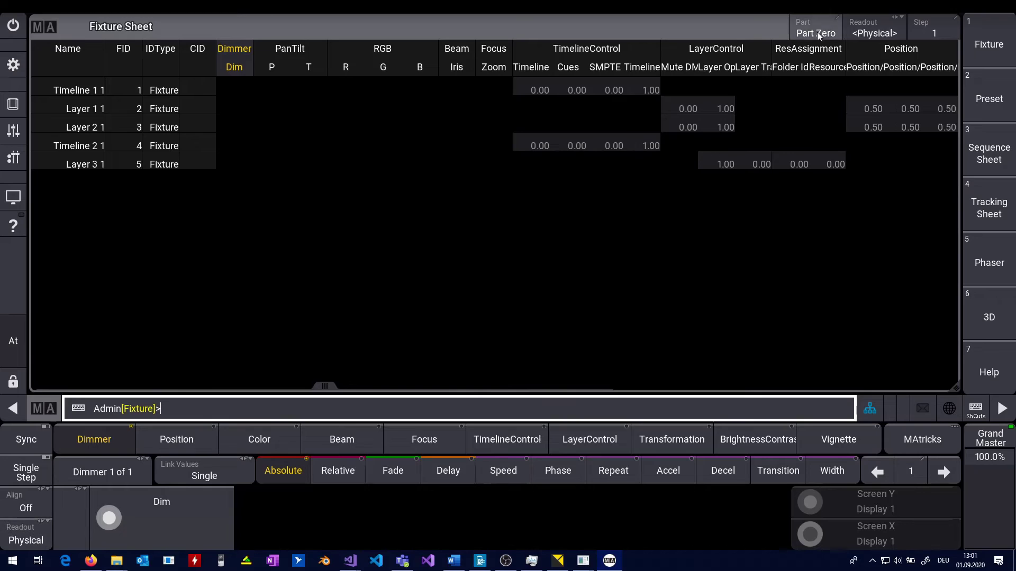
click(883, 30)
click(884, 31)
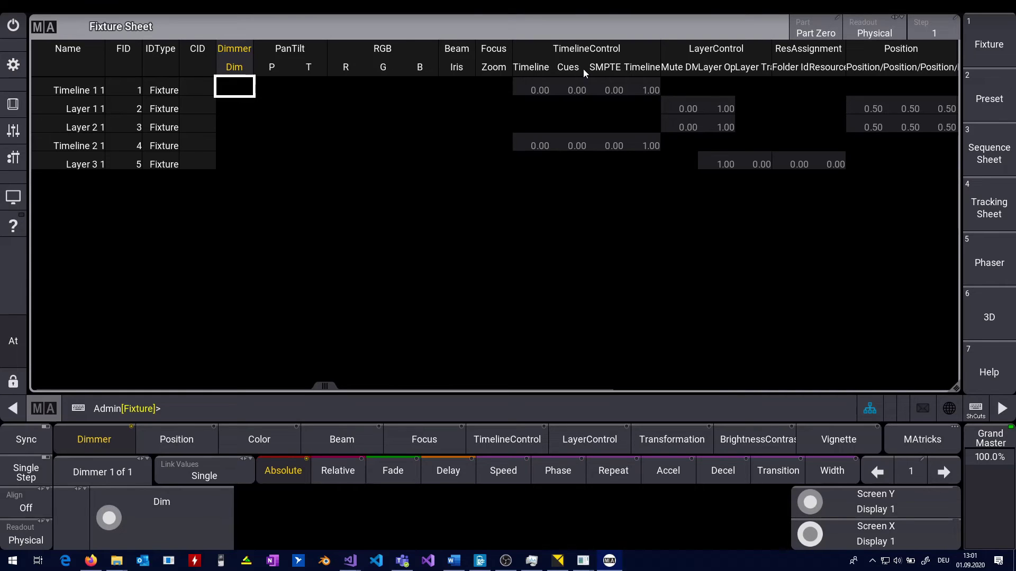
Step: Set the Timeline 1 fixture's Timeline Opacity to 0, check the result in Pixera's preview, and return to grandMA3
click(623, 48)
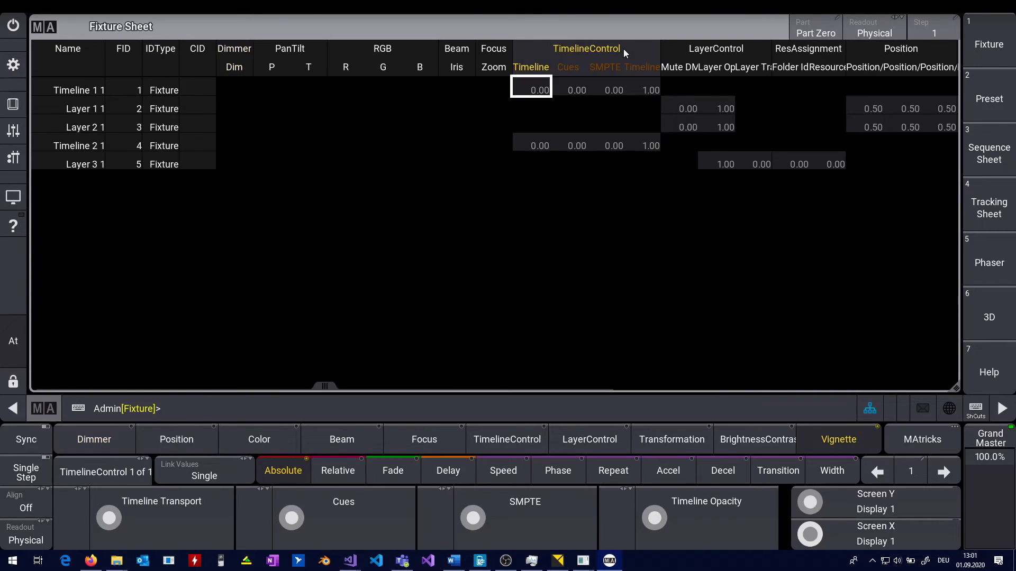
click(686, 521)
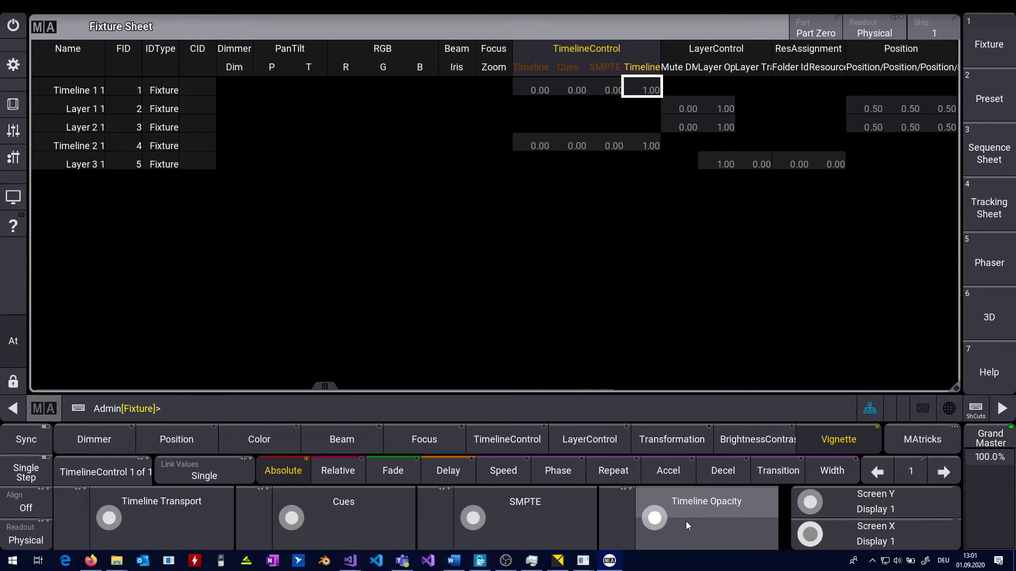
click(686, 521)
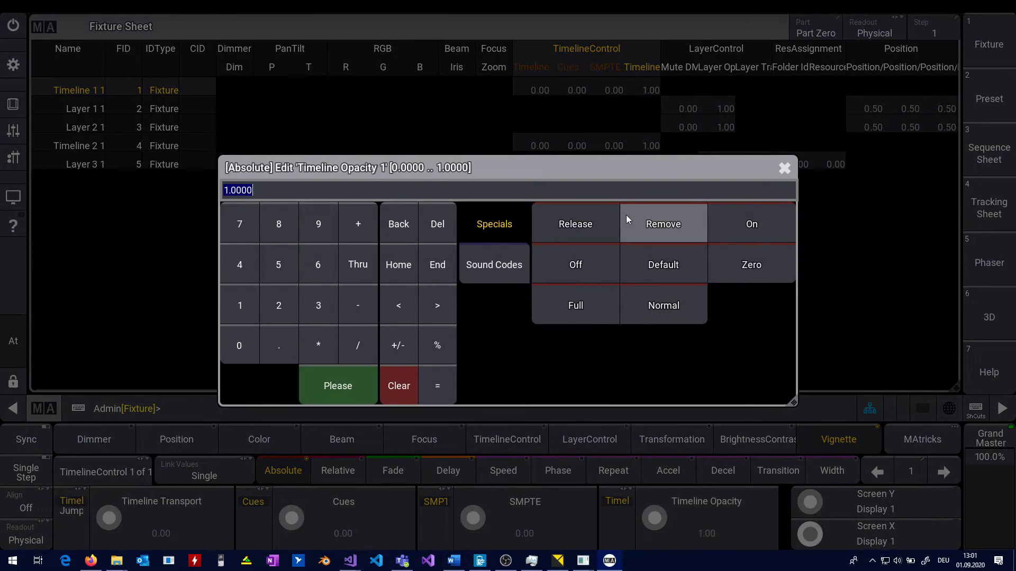
text(0)
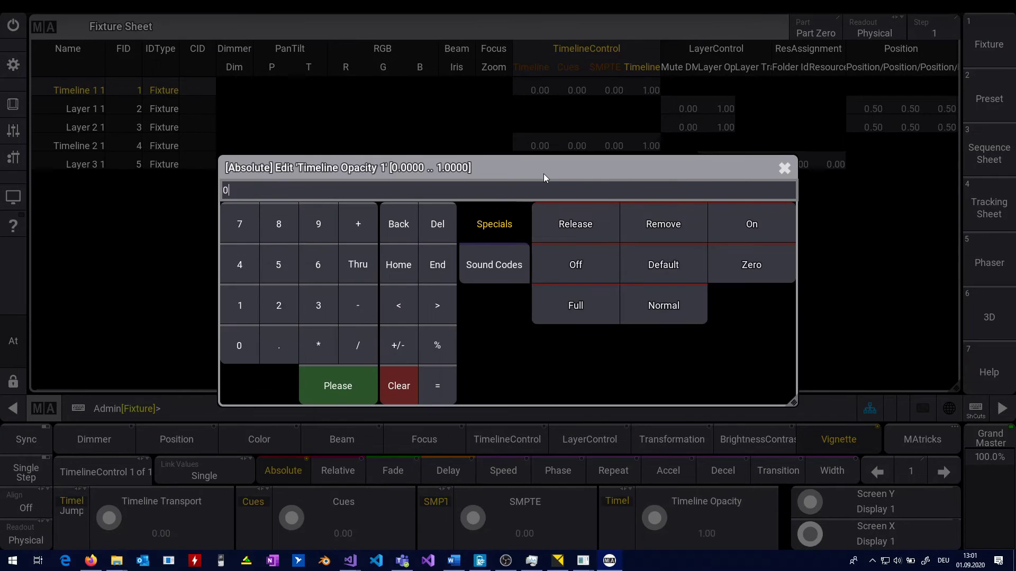
key(Return)
click(558, 561)
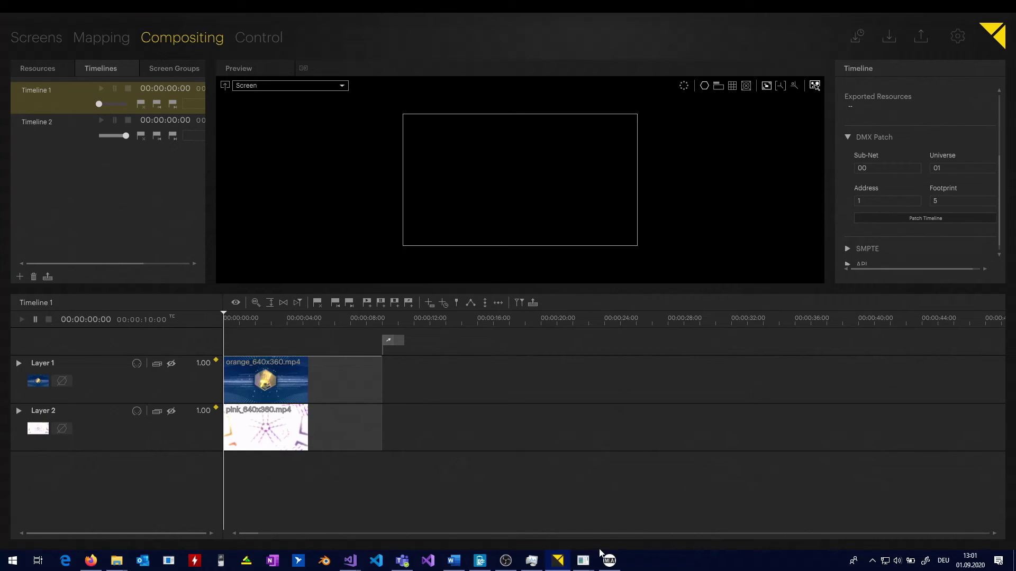
click(611, 562)
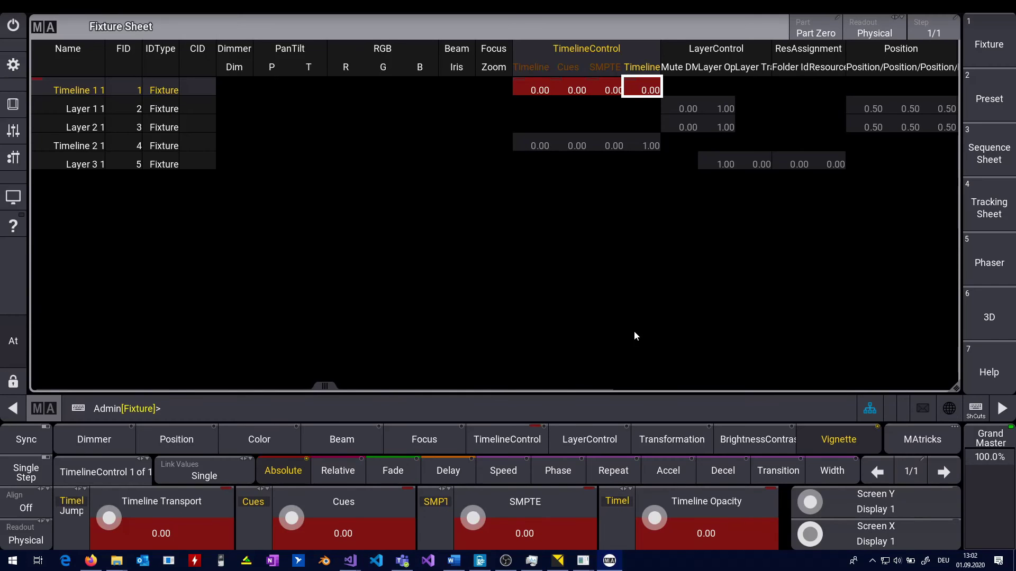
Step: Select the Layer 3 fixture and bring up its ResAssignment controls for Folder Id and Resource Id
mouse_move(320, 387)
mouse_down()
mouse_move(510, 386)
mouse_move(313, 378)
mouse_up()
click(84, 165)
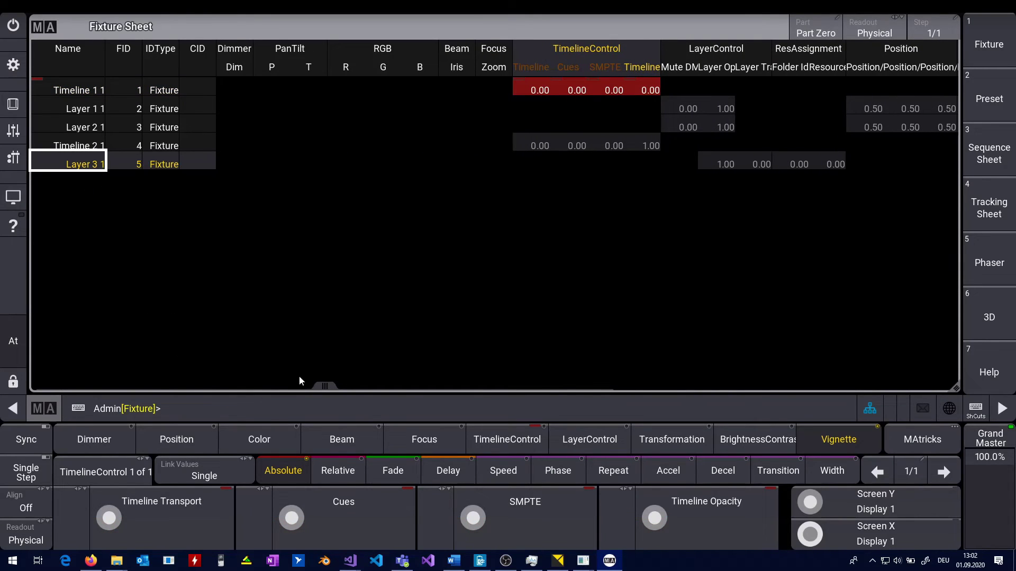
drag(320, 387, 393, 389)
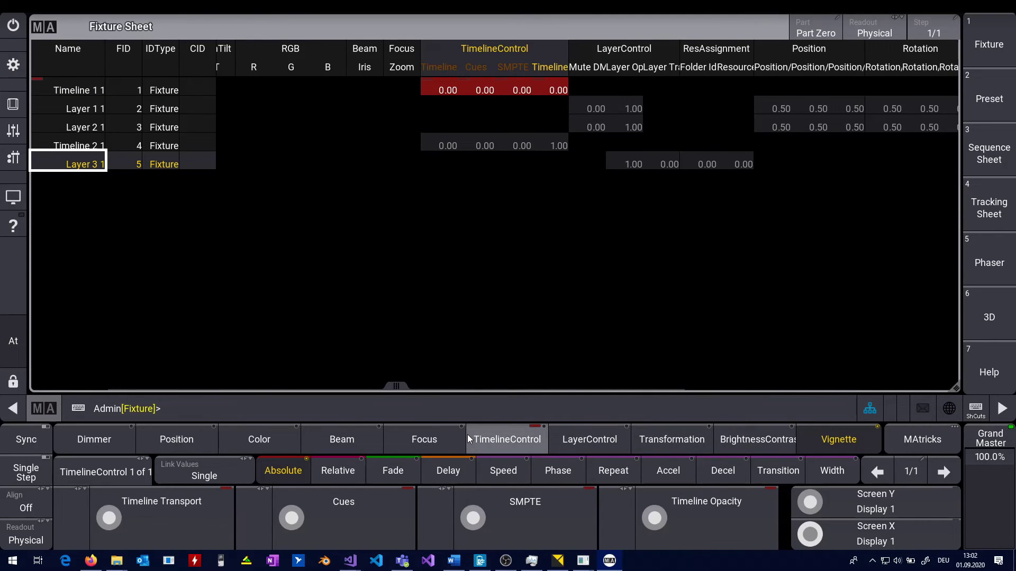
click(555, 439)
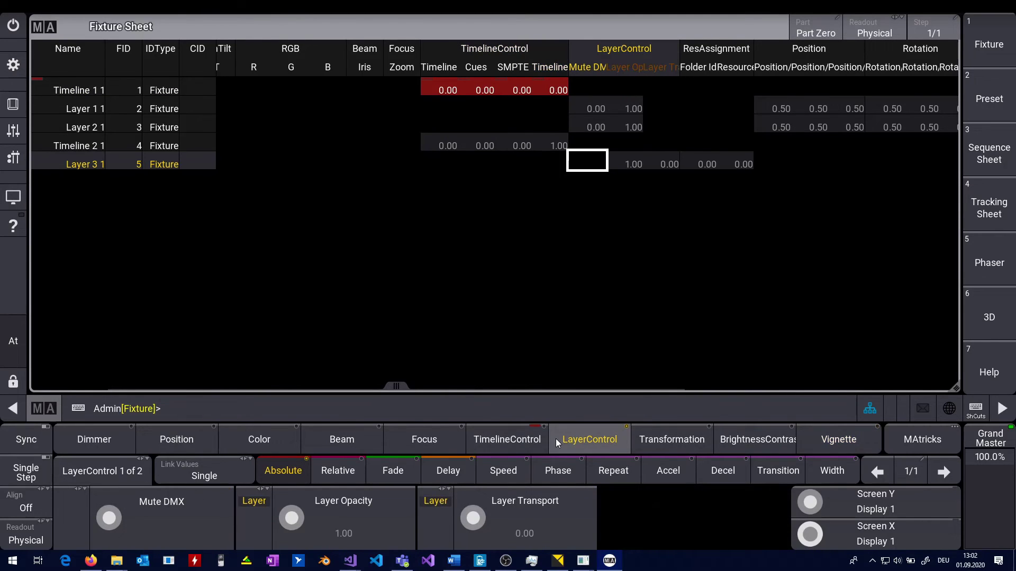
click(122, 478)
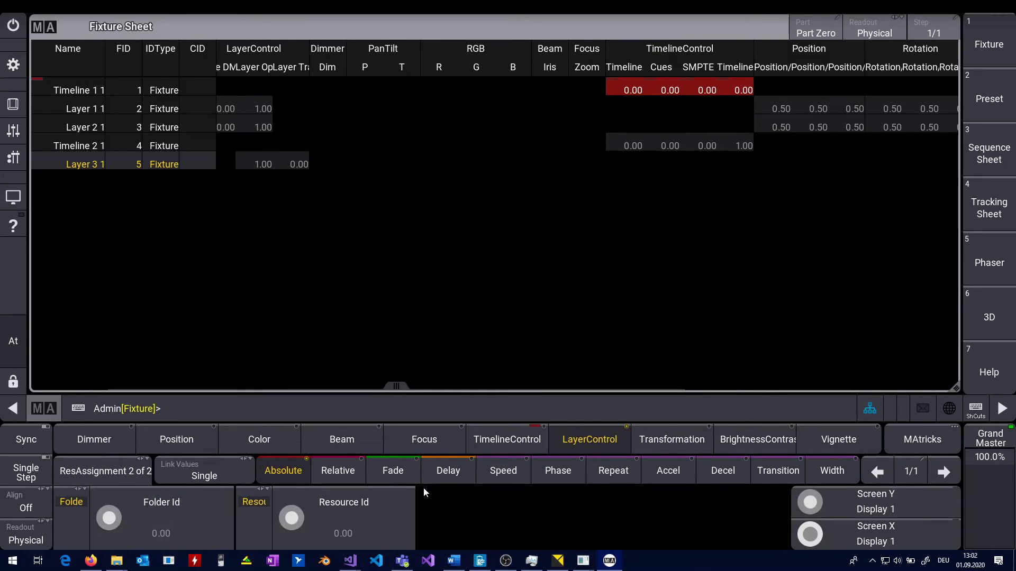
Step: Switch to Pixera and set the DMX Id of the Standard Content media folder to 1
click(558, 560)
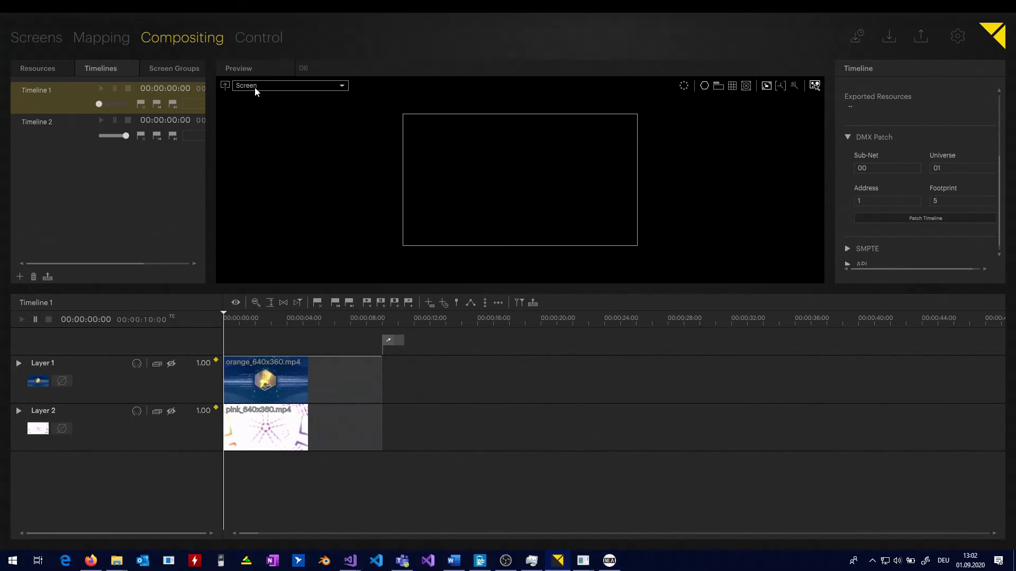
click(43, 69)
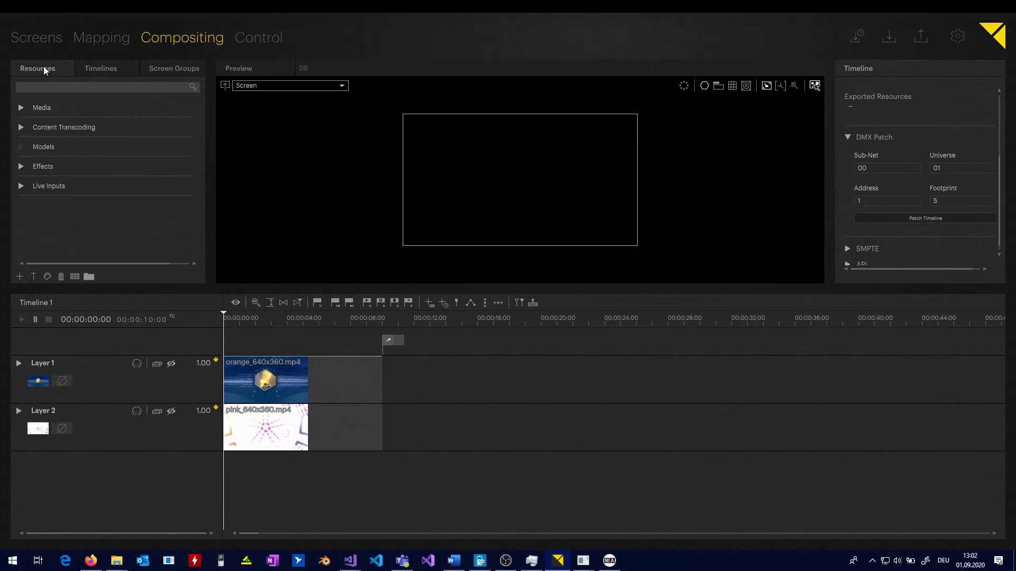
double_click(88, 113)
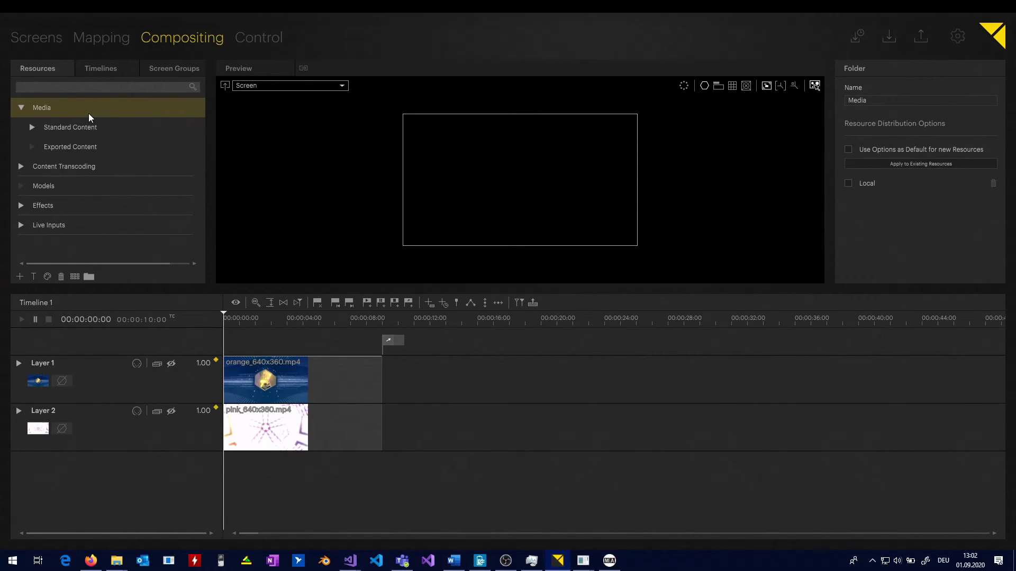
double_click(89, 130)
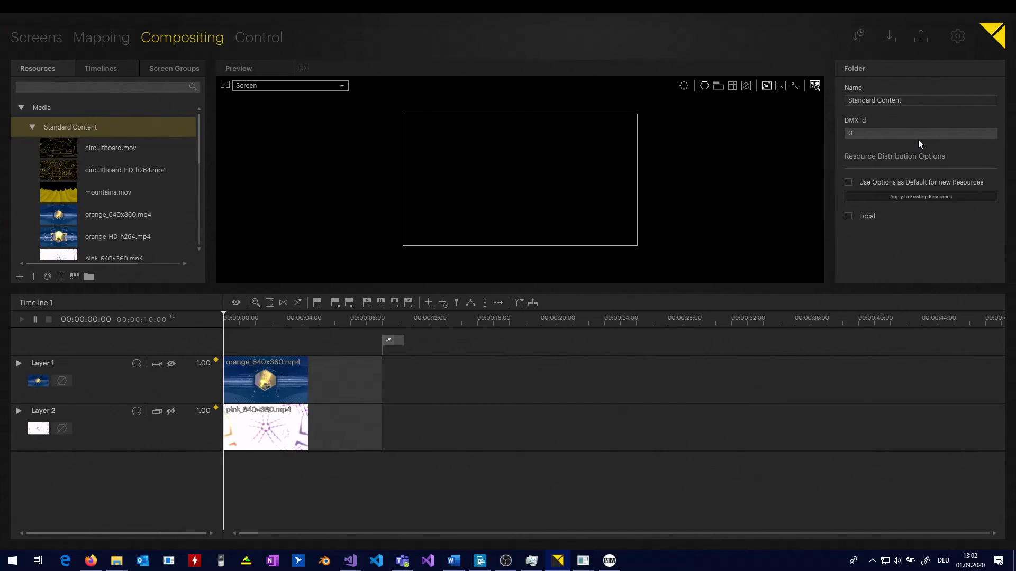
click(884, 134)
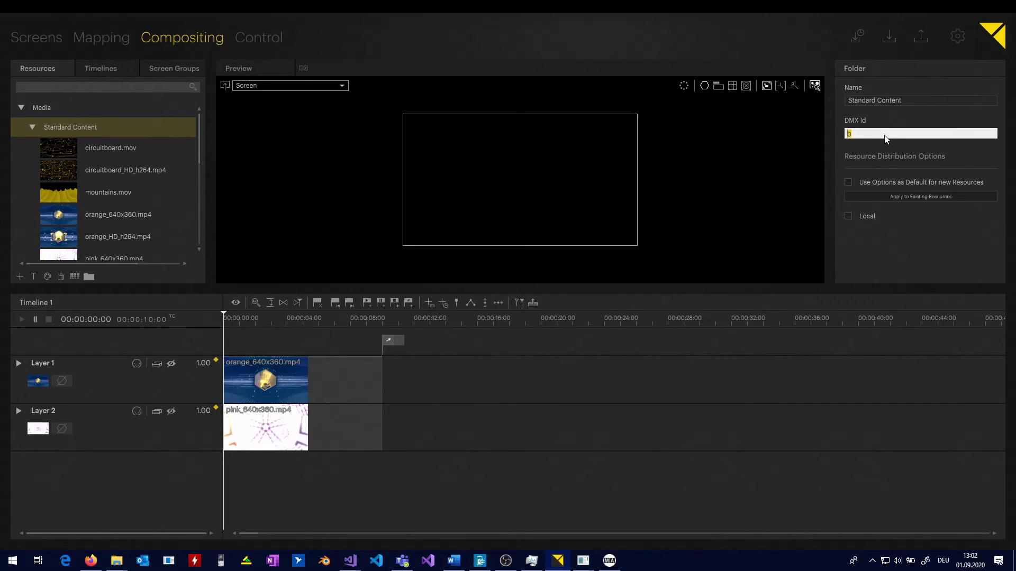
text(1)
key(Return)
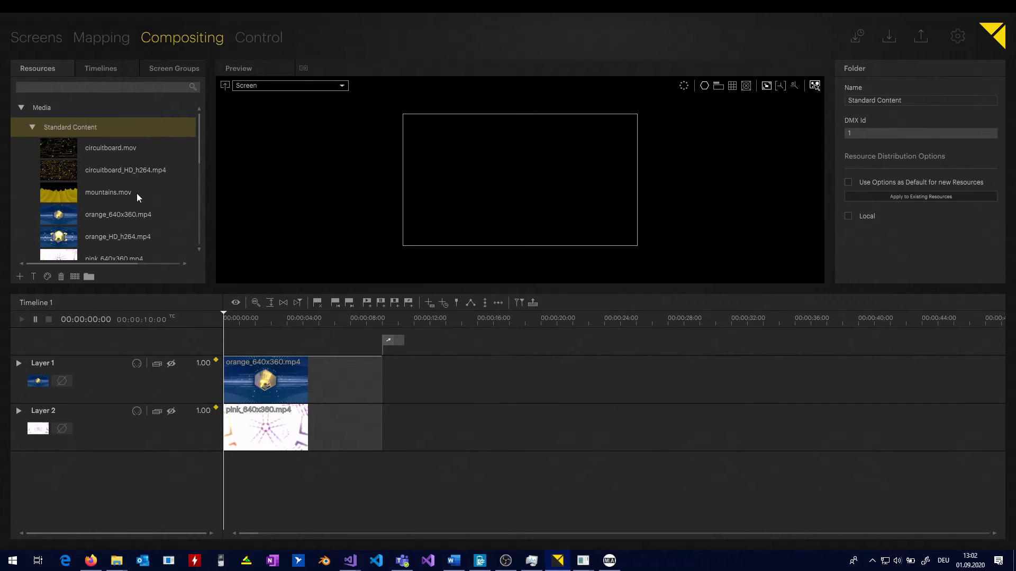
Step: Set the Resource DMX Id of the server_640x360.mp4 video in the Standard Content folder to 1
scroll(137, 193, down, 3)
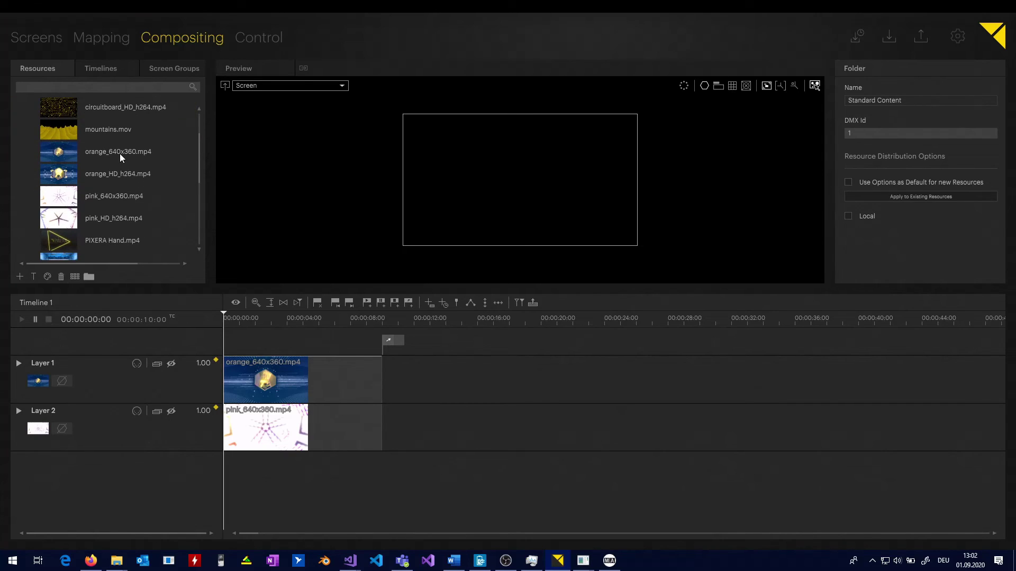
scroll(128, 183, down, 4)
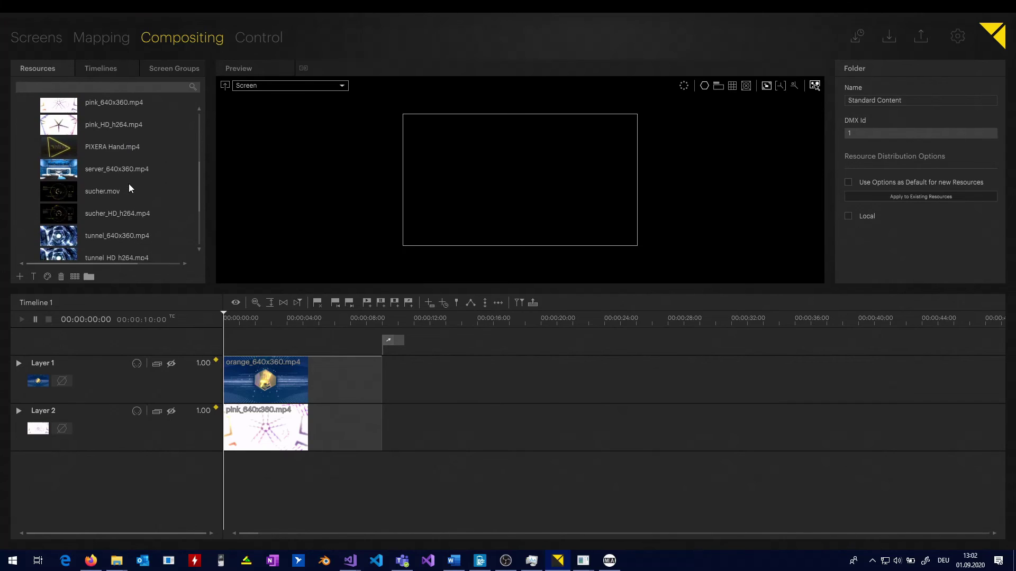
click(100, 163)
scroll(871, 213, down, 6)
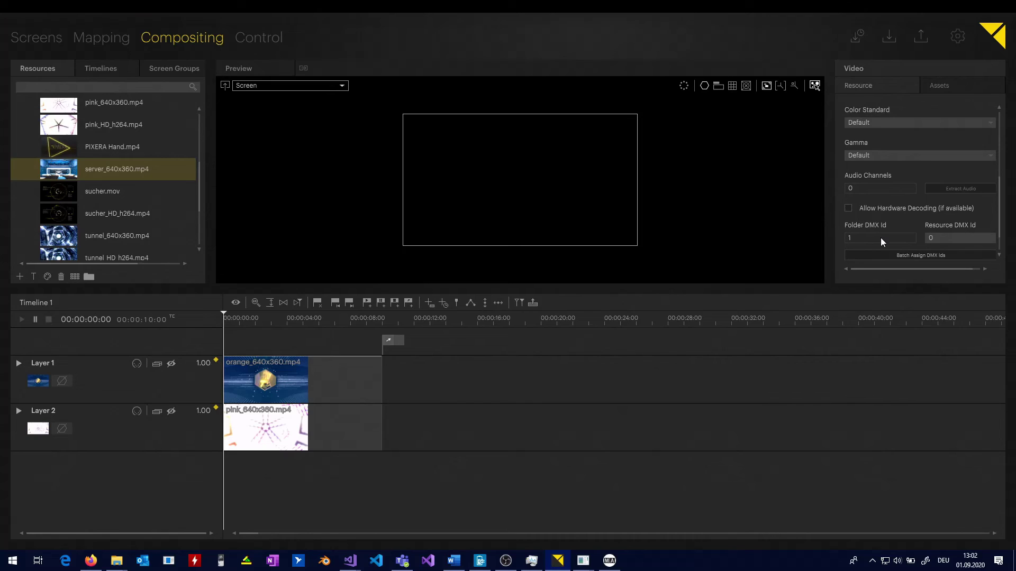
scroll(881, 237, down, 1)
click(960, 220)
text(1)
key(Return)
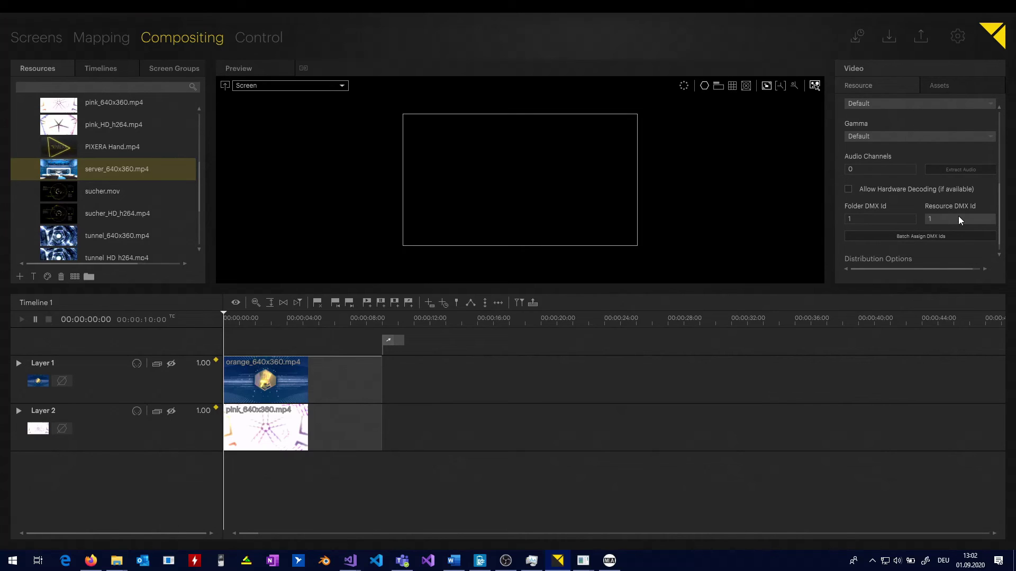
Step: Set the Resource DMX Id of the sucher_HD_h264.mp4 video to 2
click(141, 212)
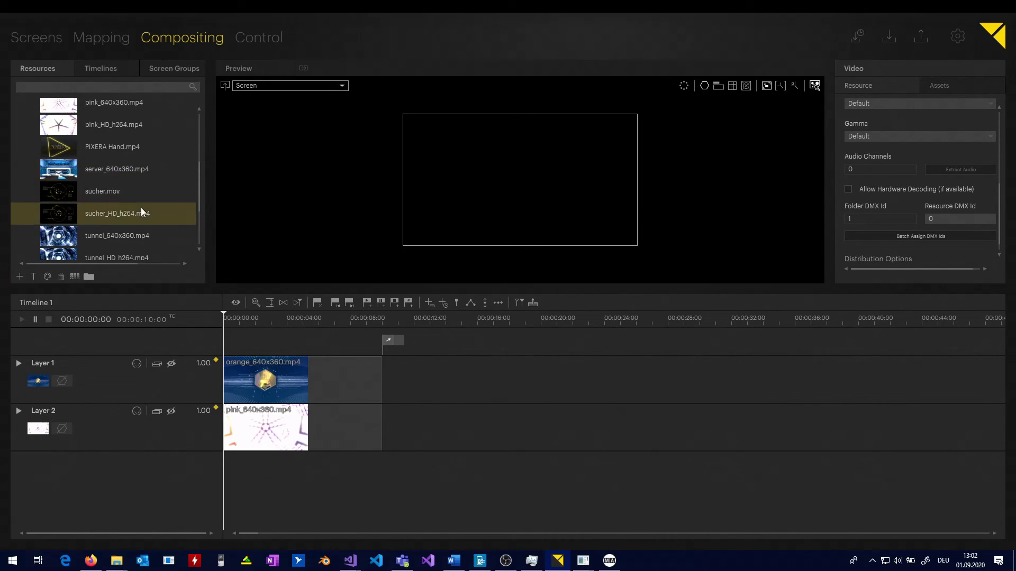
click(948, 216)
text(2)
key(Return)
Step: Assign a Resource DMX Id to the tunnel_HD_h264.mp4 video
scroll(145, 209, down, 3)
scroll(145, 208, up, 1)
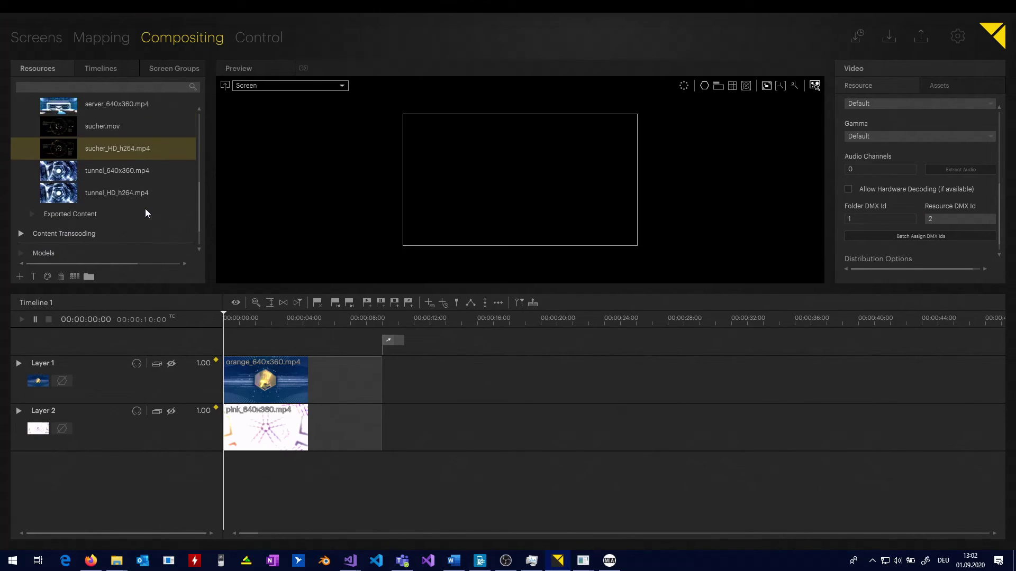
click(113, 173)
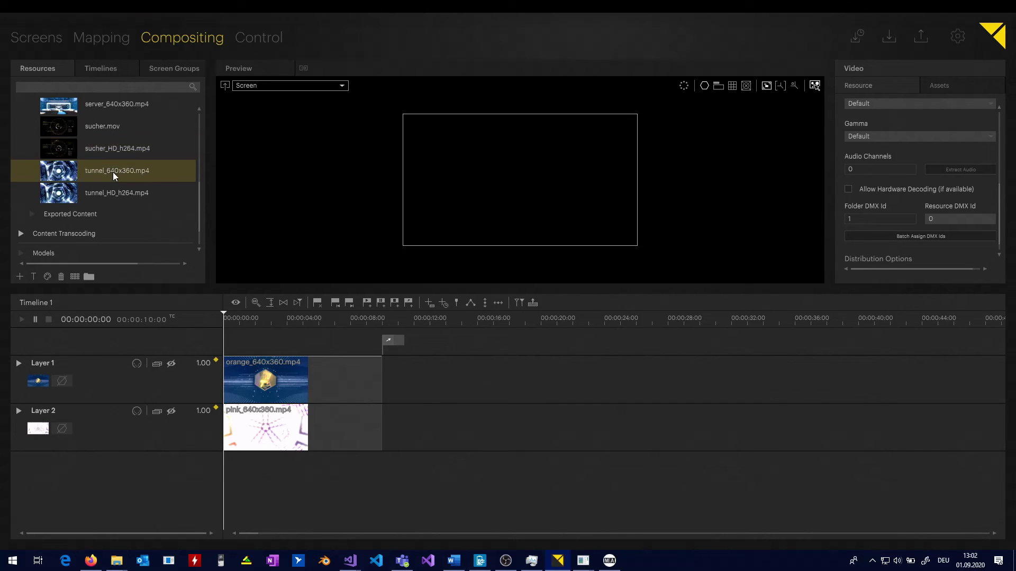
click(135, 197)
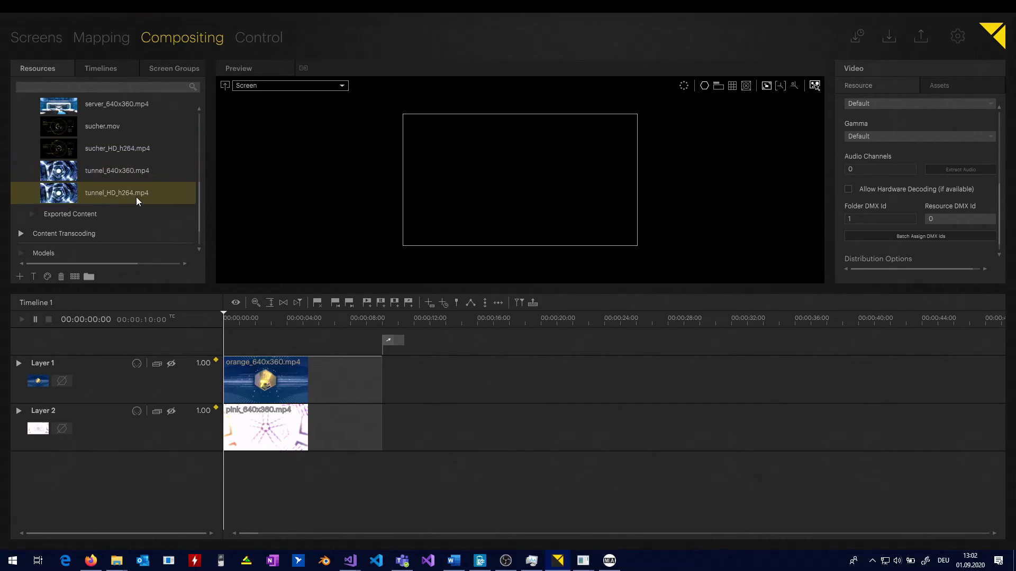
click(947, 220)
key(Return)
Step: Display Timeline 2 in Pixera, and switch to grandMA3 to set the Layer 3 fixture's Folder Id to 1
click(91, 66)
click(44, 139)
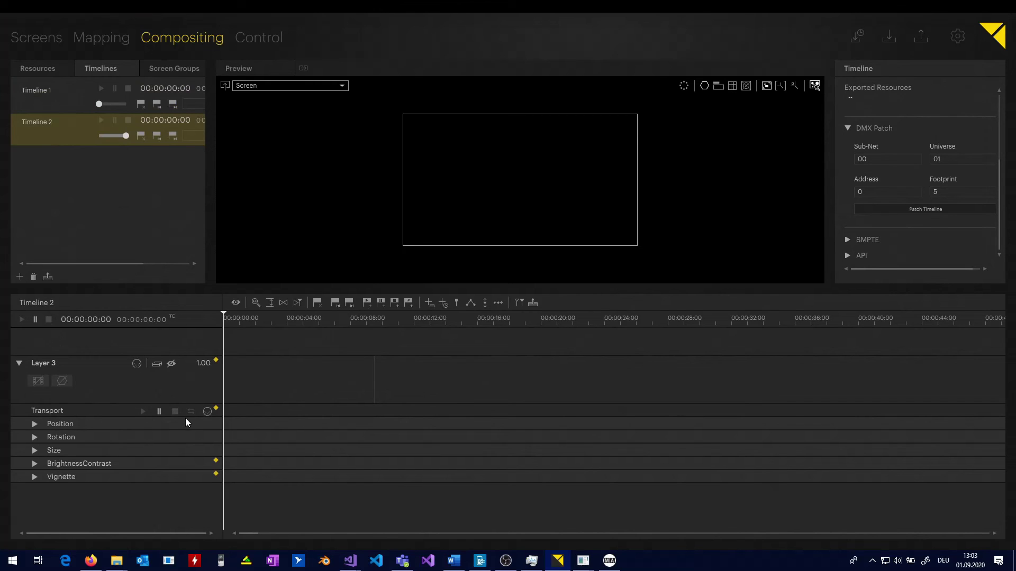
click(609, 560)
click(189, 510)
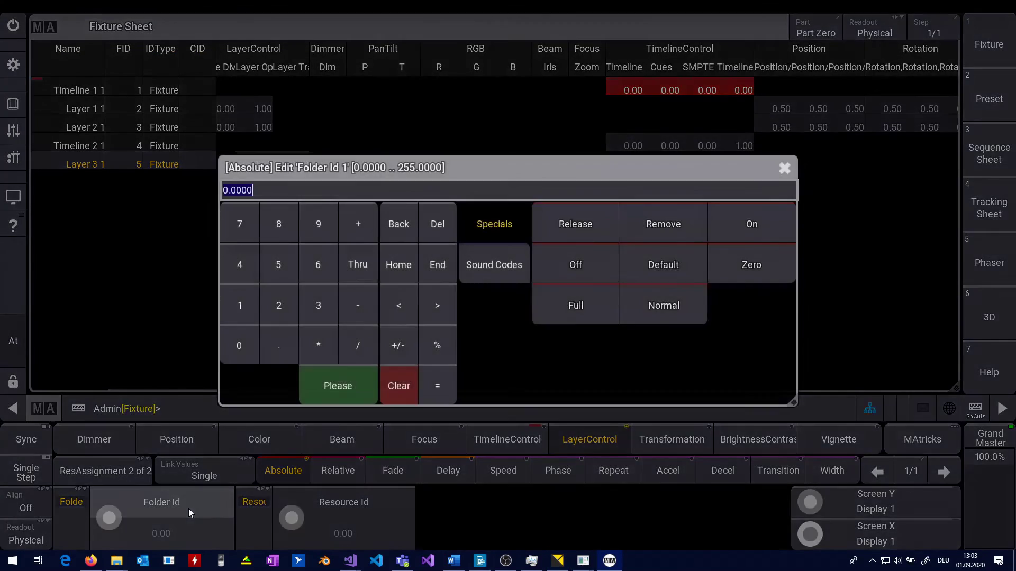
text(1)
key(Return)
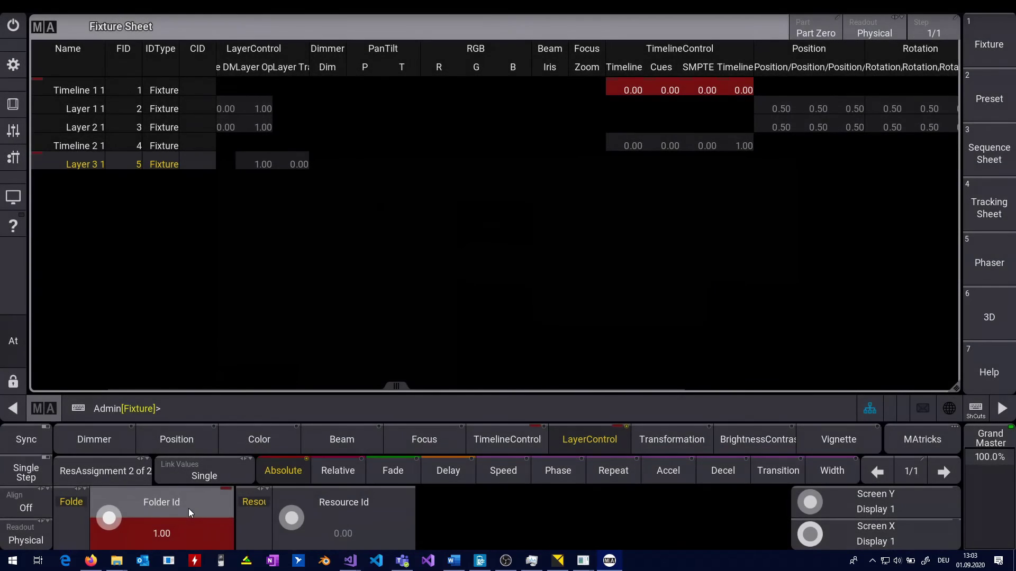
Step: Set the Layer 3 fixture's Resource Id to 1 and check the assigned video in Pixera's preview
click(348, 500)
key(Return)
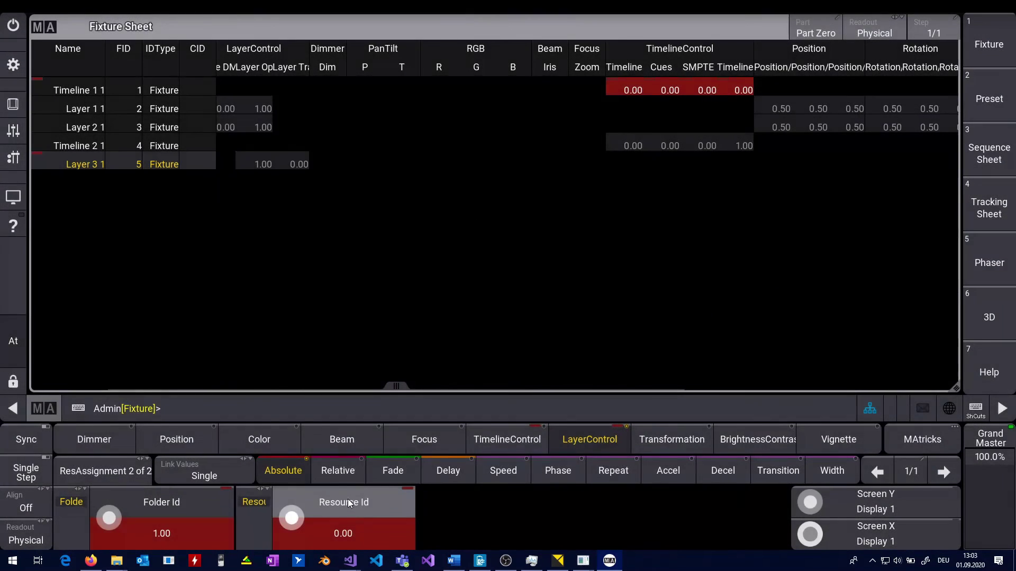
click(348, 499)
text(1)
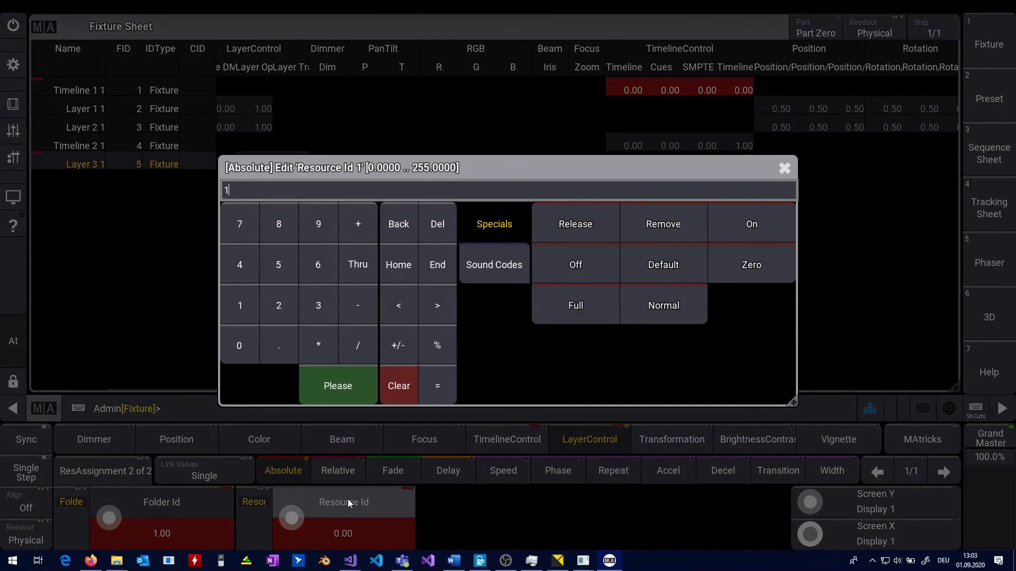
key(Return)
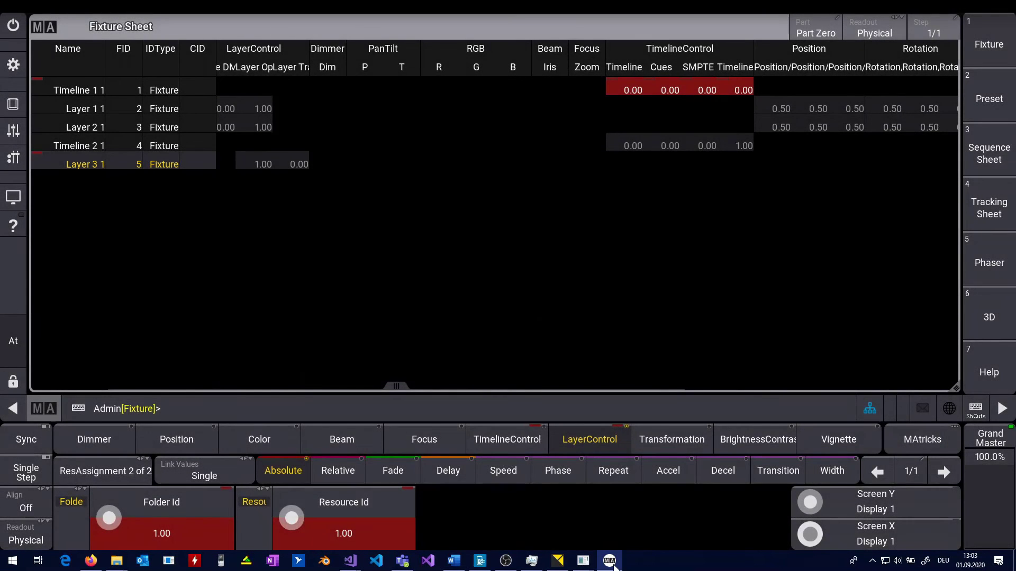
click(559, 563)
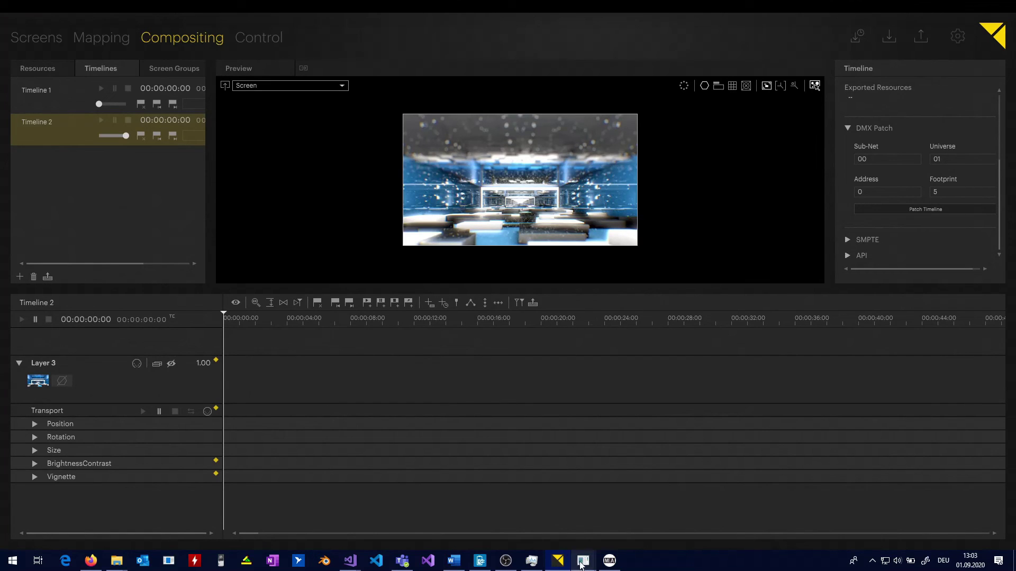
Step: Switch to grandMA3 and set the Layer 3 fixture's Layer Transport to the Play Looped channel set
click(610, 562)
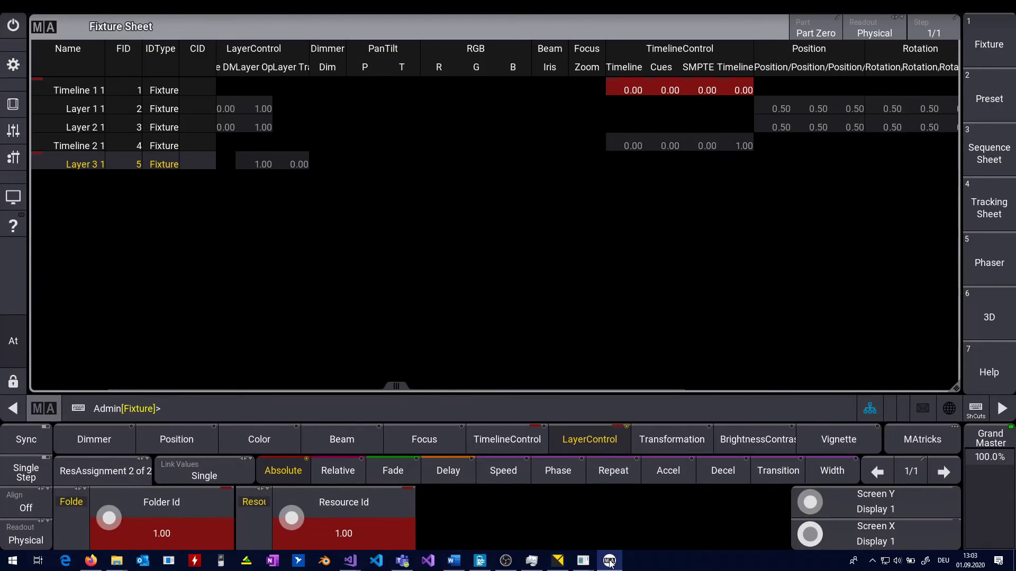
click(87, 478)
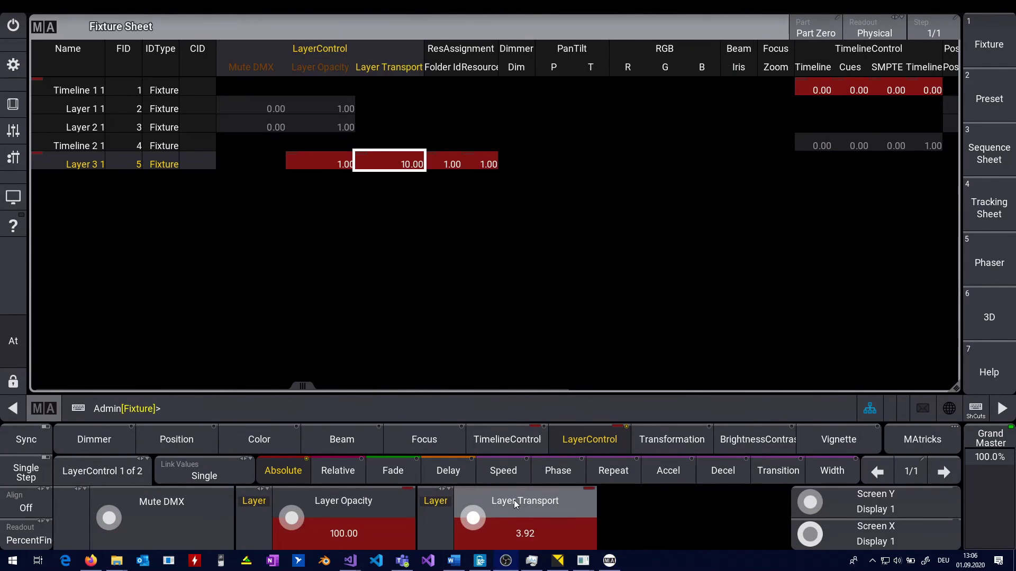
click(513, 500)
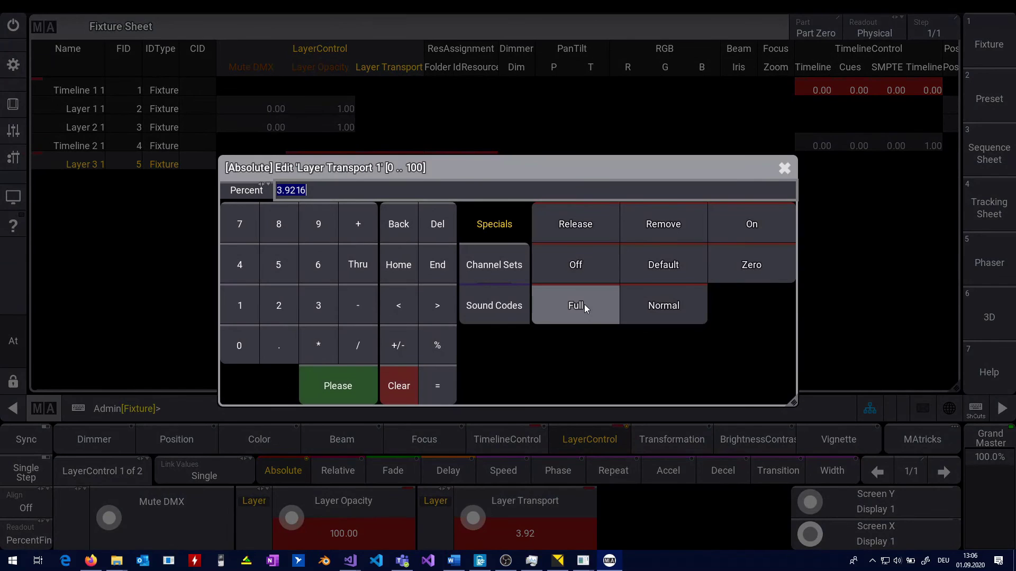
click(506, 264)
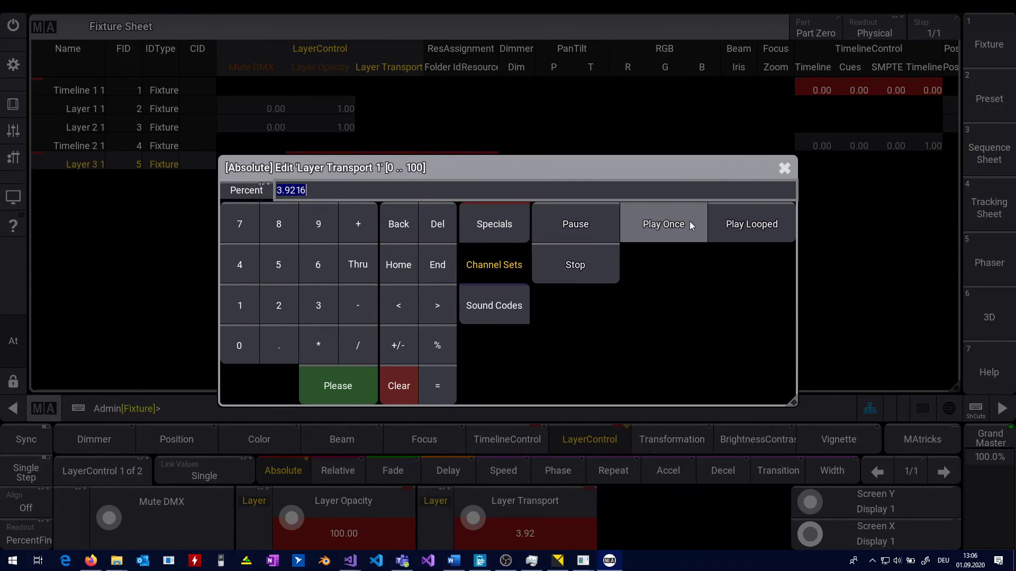
click(762, 222)
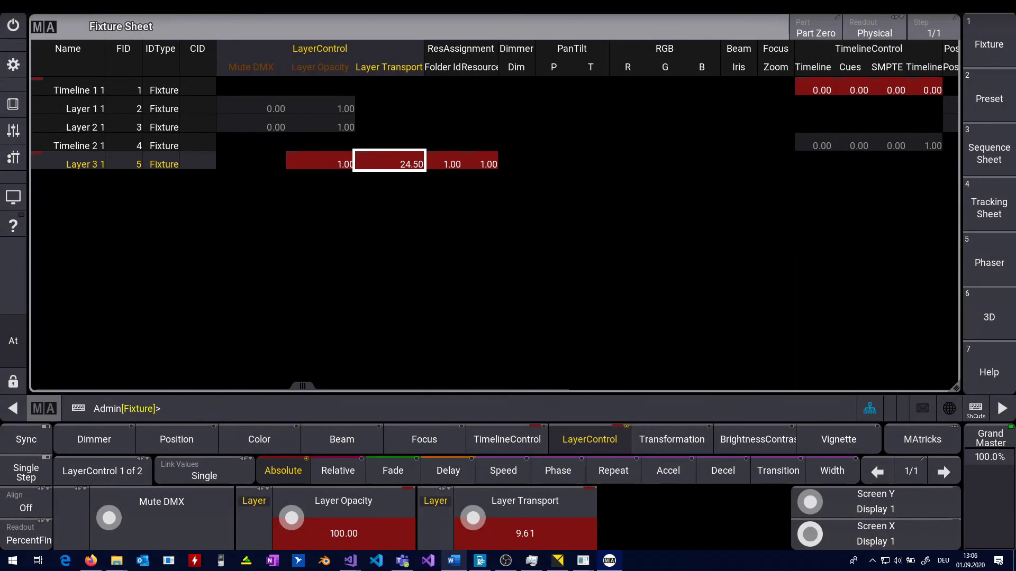
Step: Switch to Pixera to check Layer 3's playback, and expand its BrightnessContrast and Vignette effect parameters
mouse_move(551, 569)
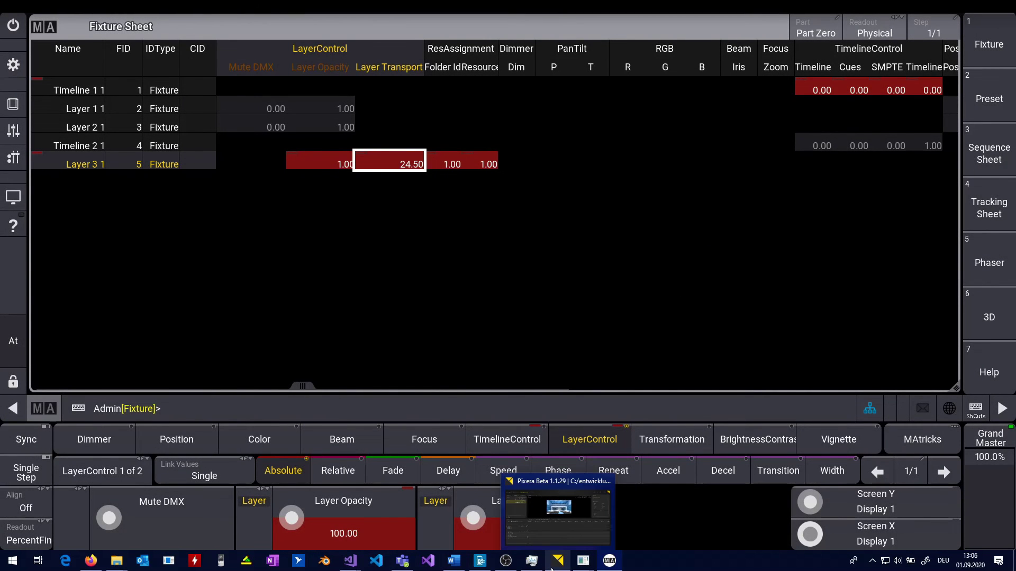
click(551, 569)
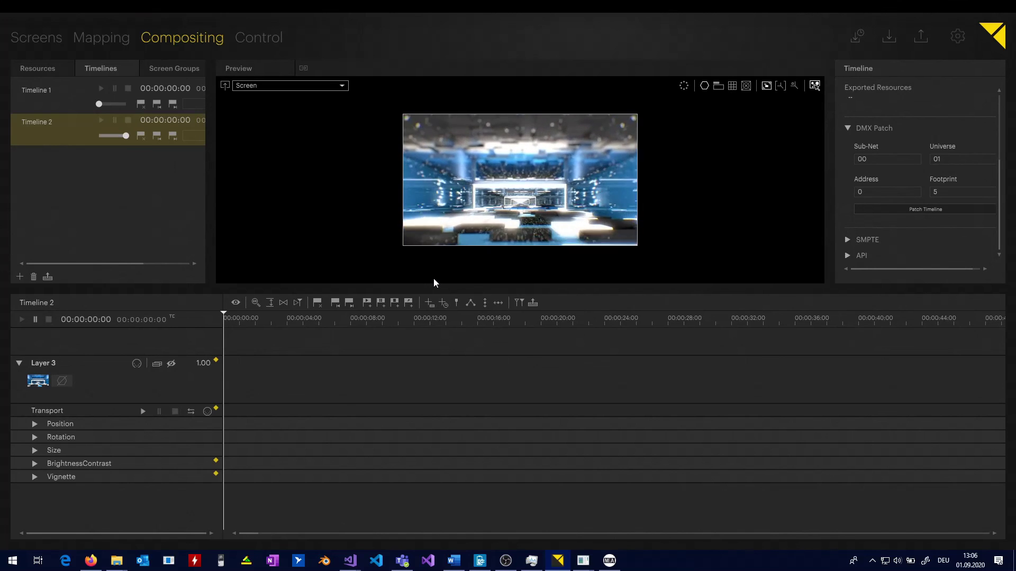
click(35, 464)
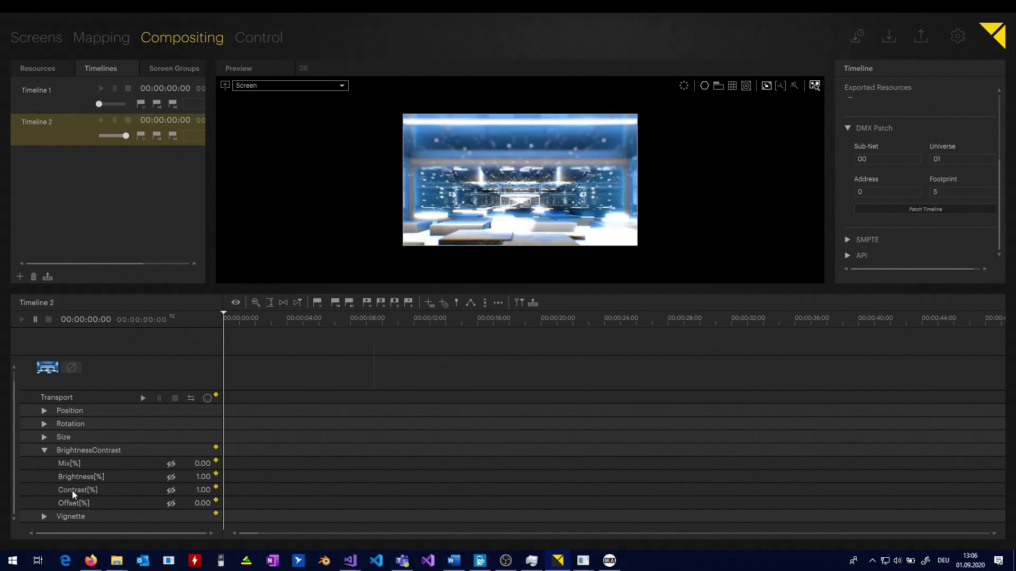
click(43, 517)
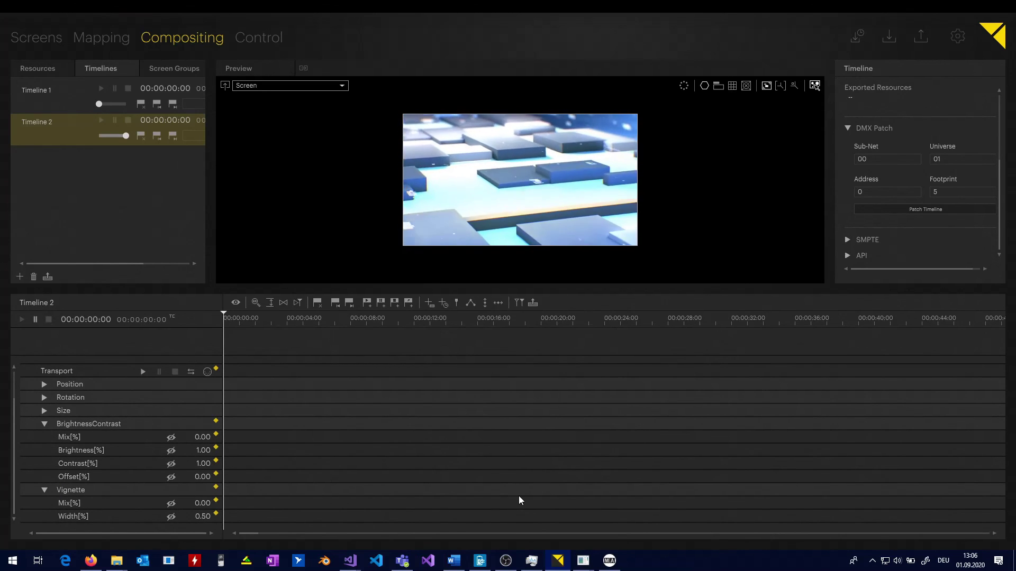
Step: Set the Layer 3 fixture's Vignette Mix to 100 percent in grandMA3 and check the effect in Pixera's preview
click(609, 561)
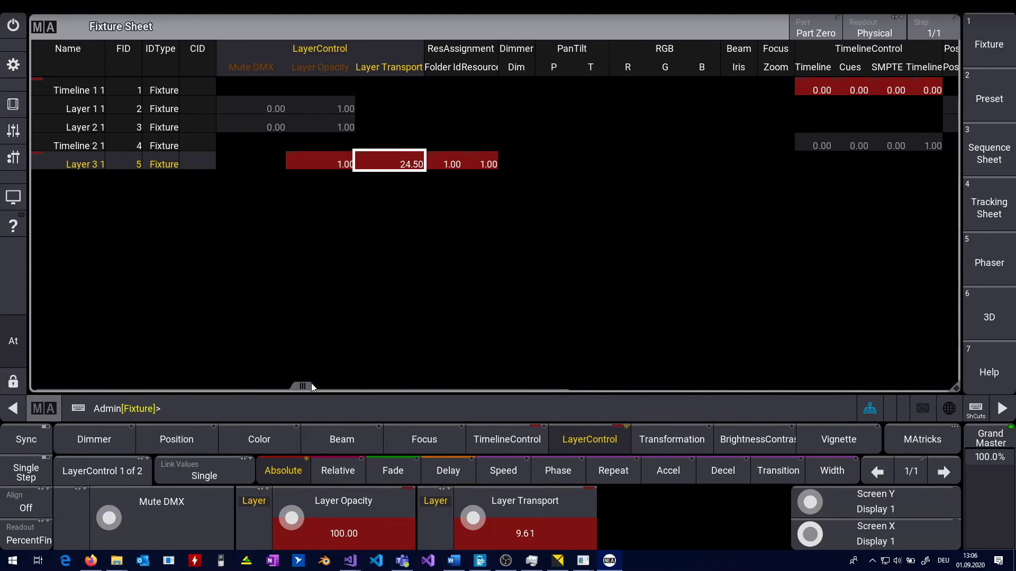
click(811, 442)
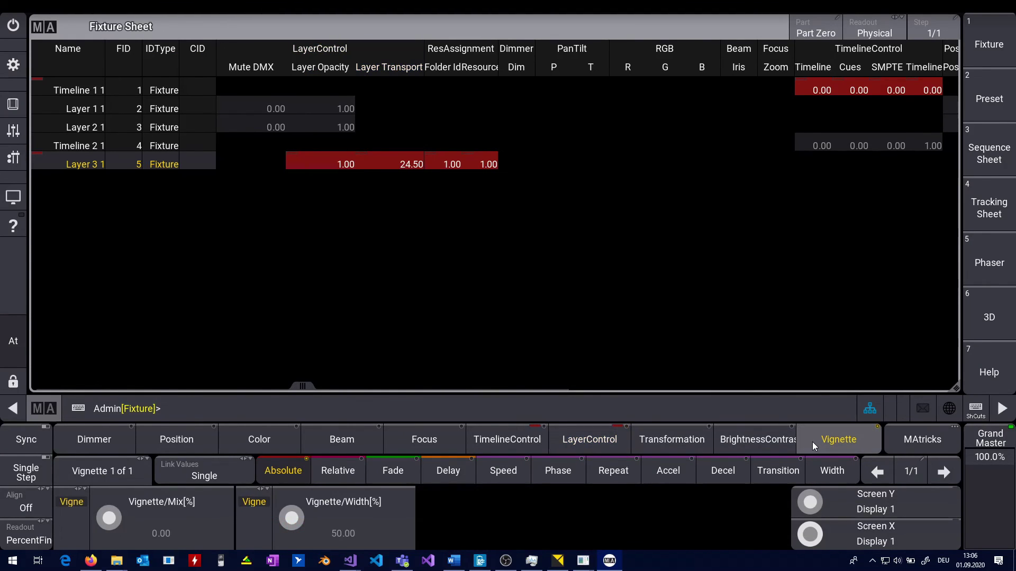
click(183, 506)
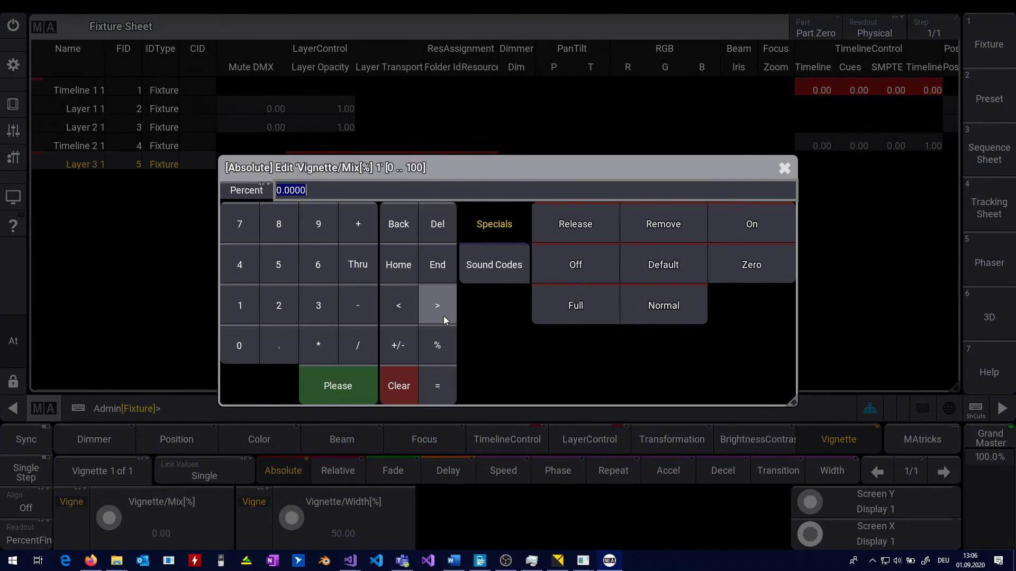
text(100)
key(Return)
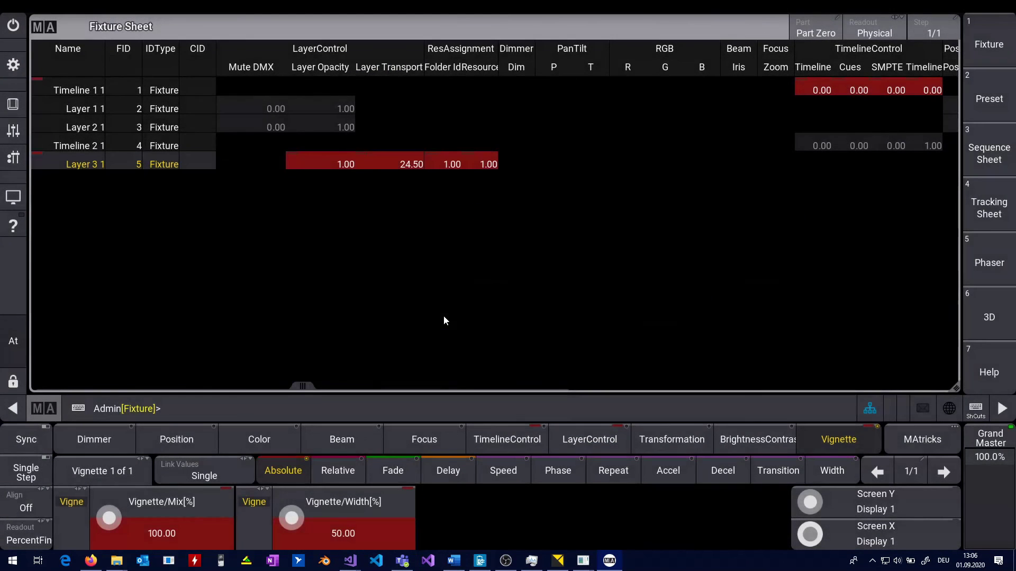
click(561, 565)
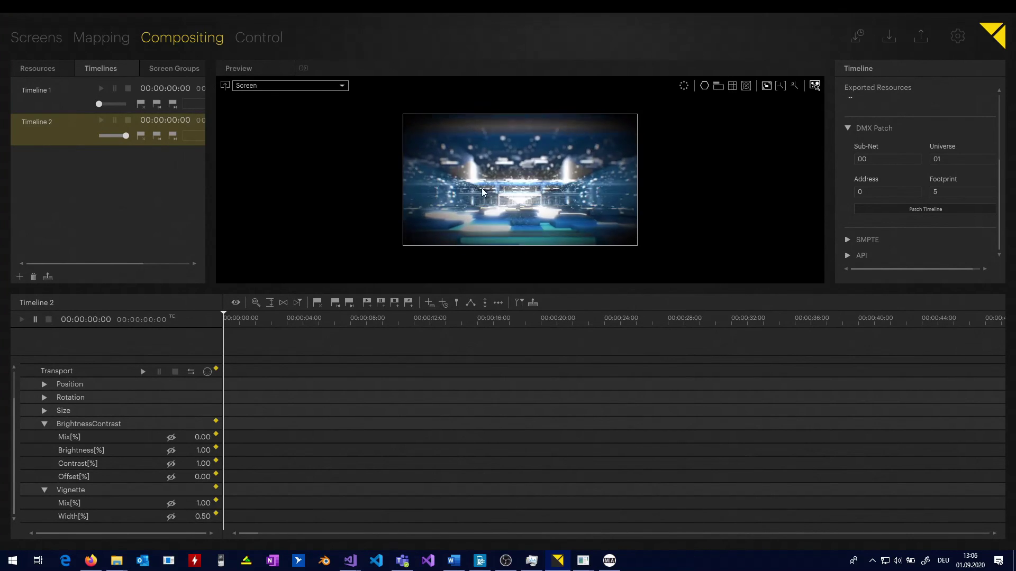
Step: Return to grandMA3 and set the Timeline 2 fixture's Timeline Opacity to 0
click(610, 561)
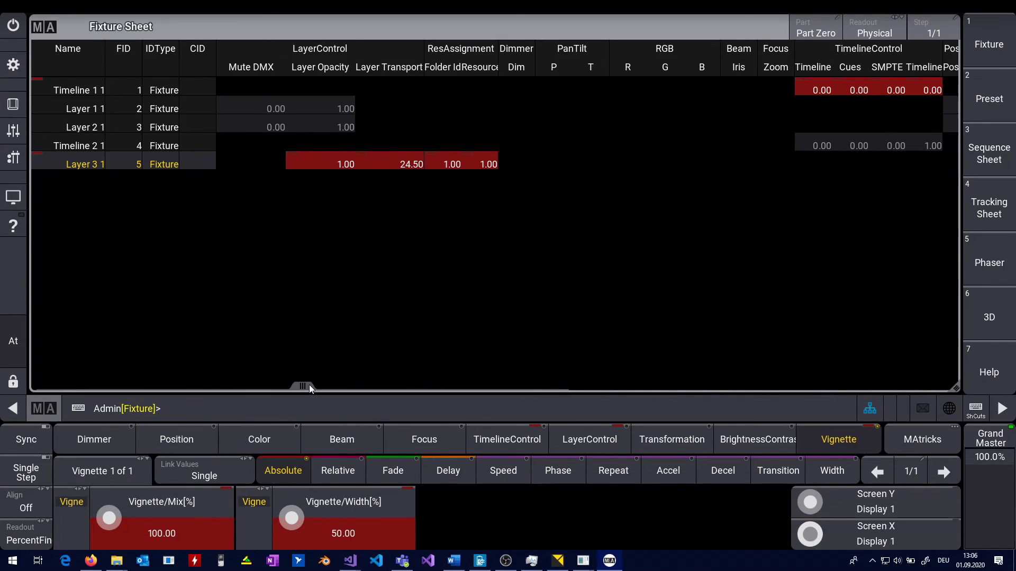
drag(309, 383, 241, 390)
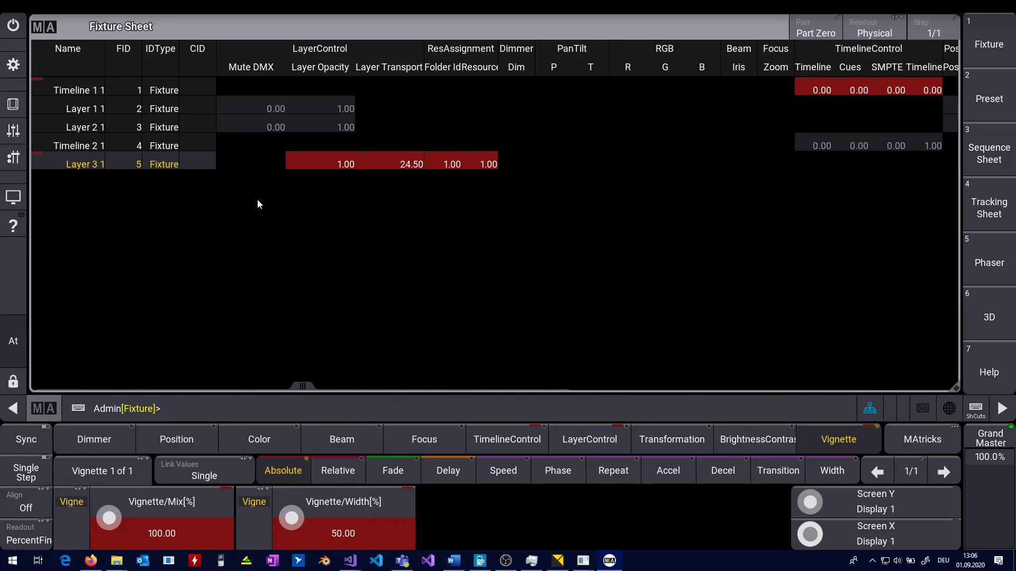
click(75, 146)
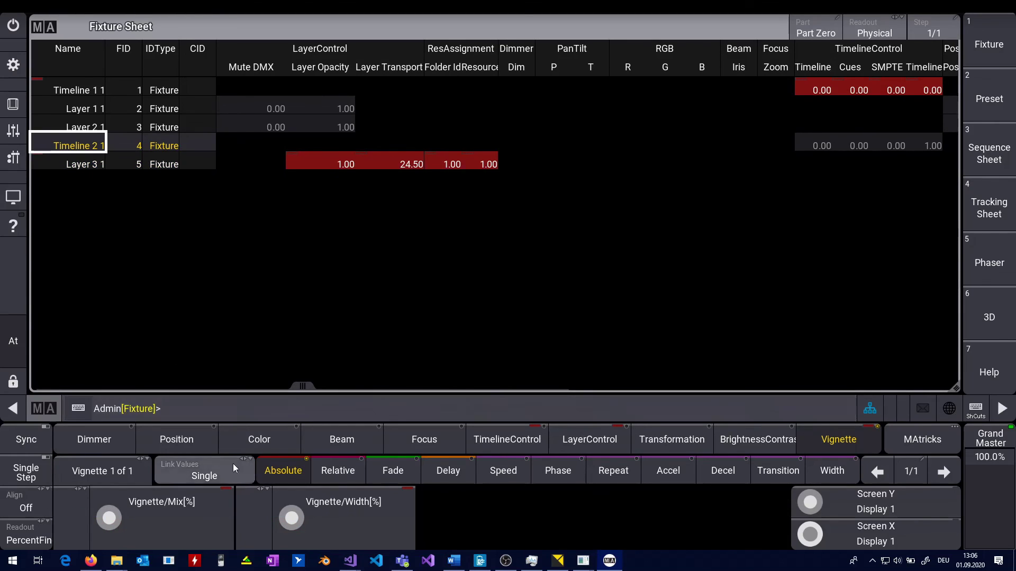
click(526, 441)
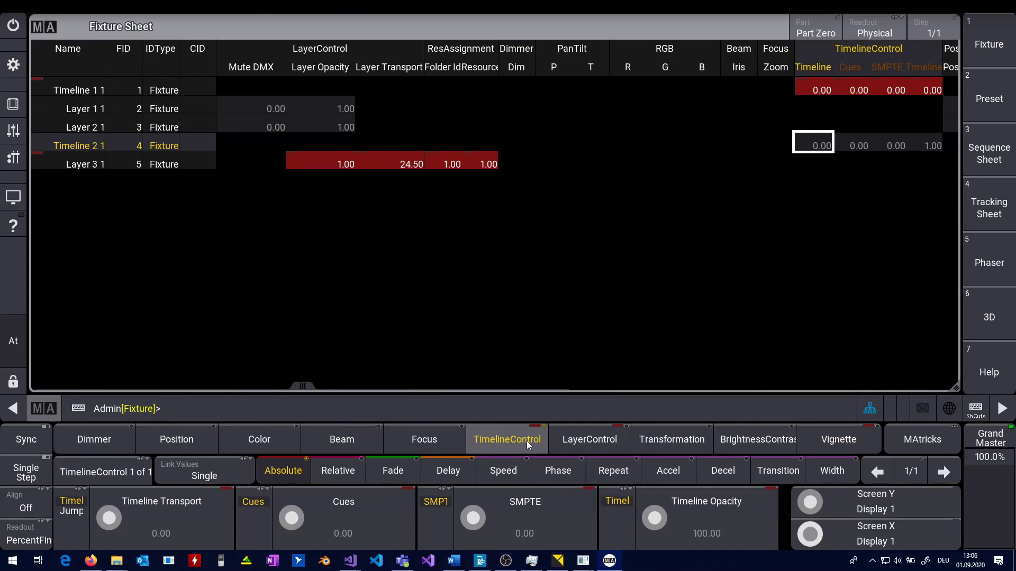
click(699, 535)
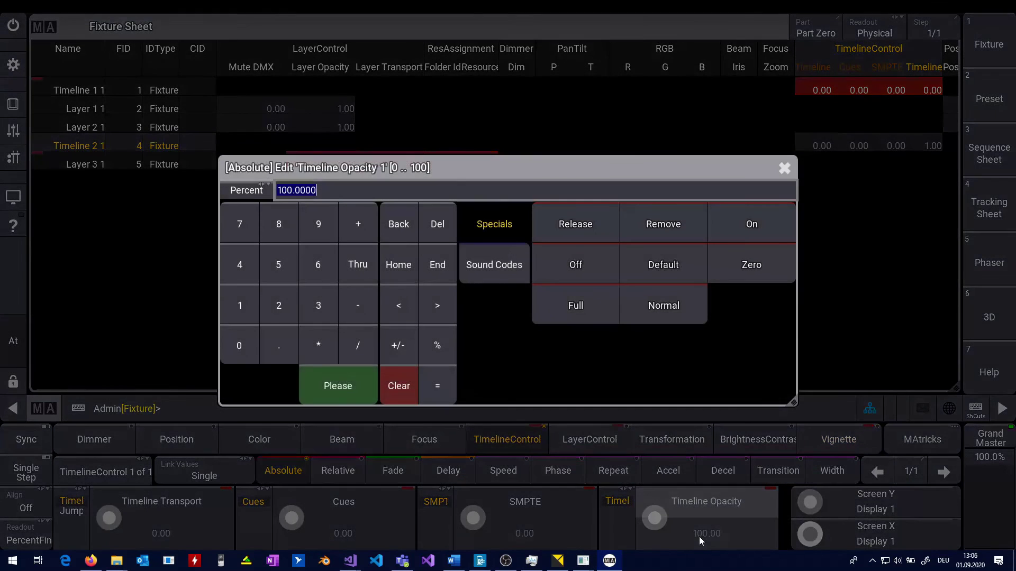
text(0)
key(Return)
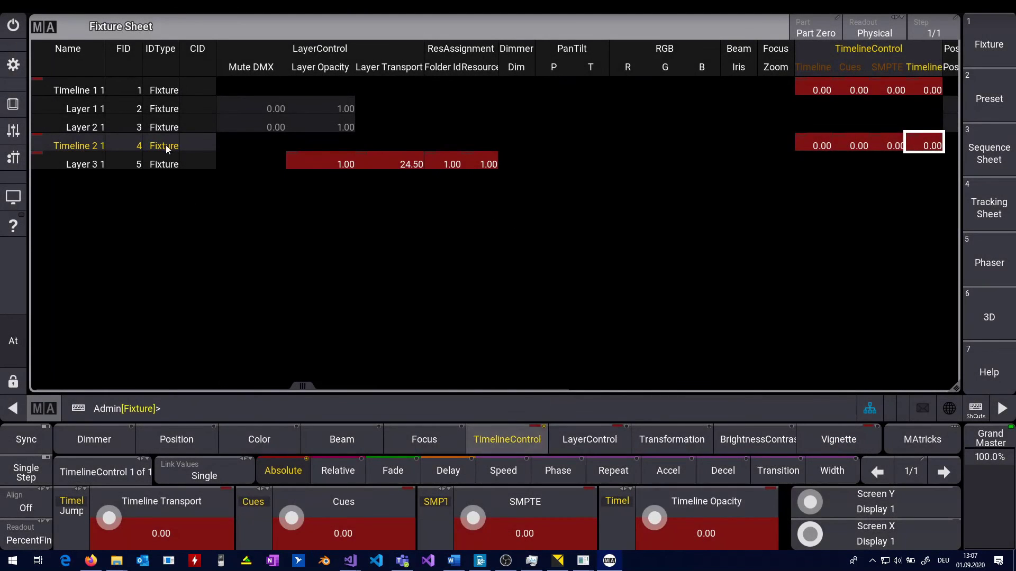
Step: Set the Timeline 1 fixture's Timeline Opacity to 100 percent
click(72, 95)
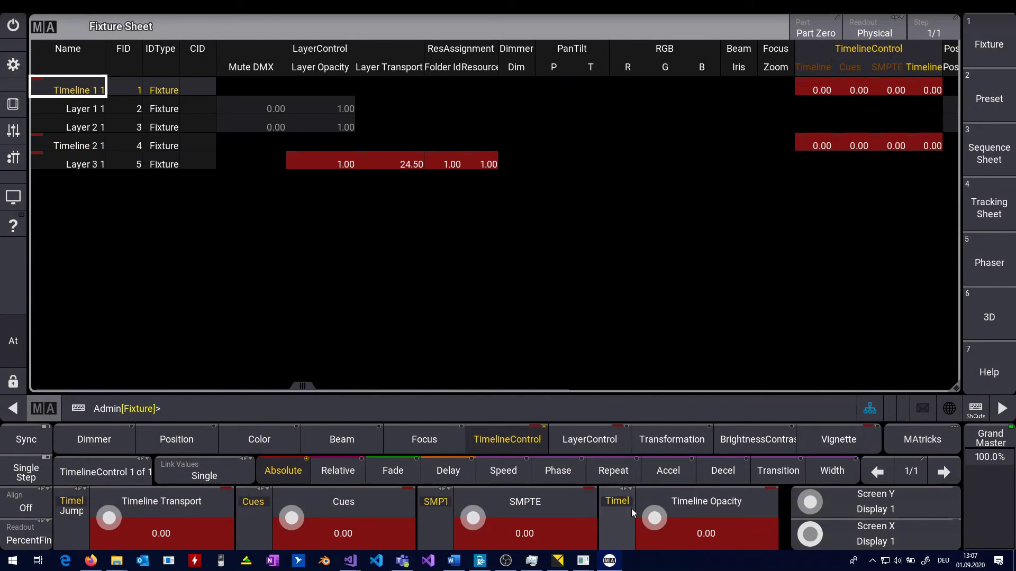
click(700, 510)
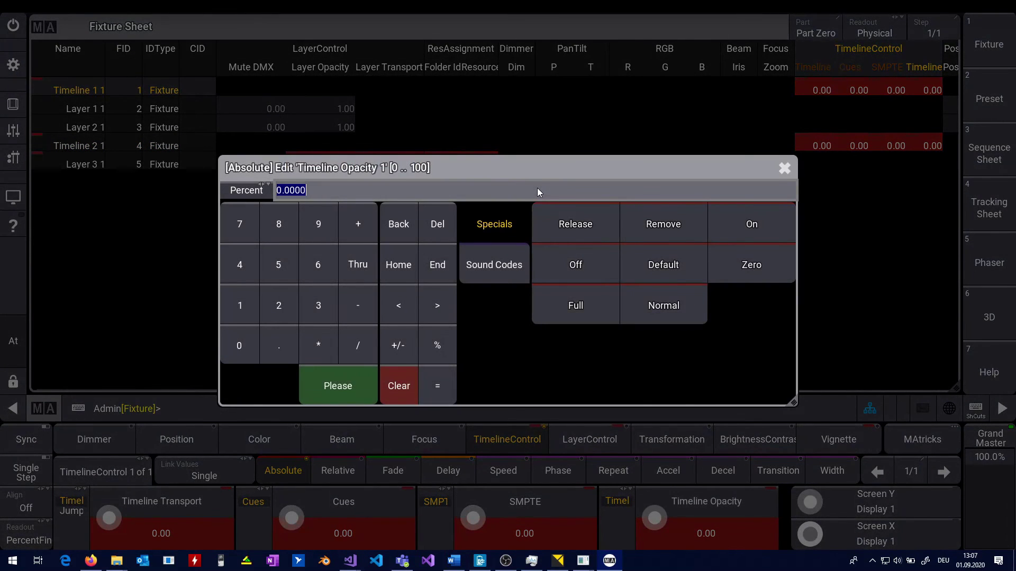
text(100)
key(Return)
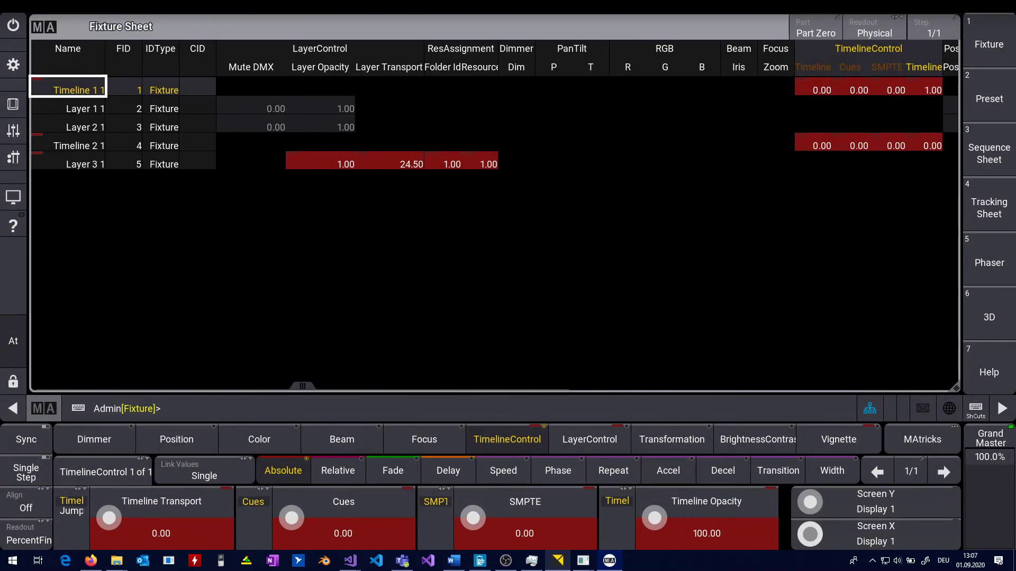
Step: Switch to Pixera, open Timeline 1 and expand Layer 1's parameters
click(557, 560)
click(56, 105)
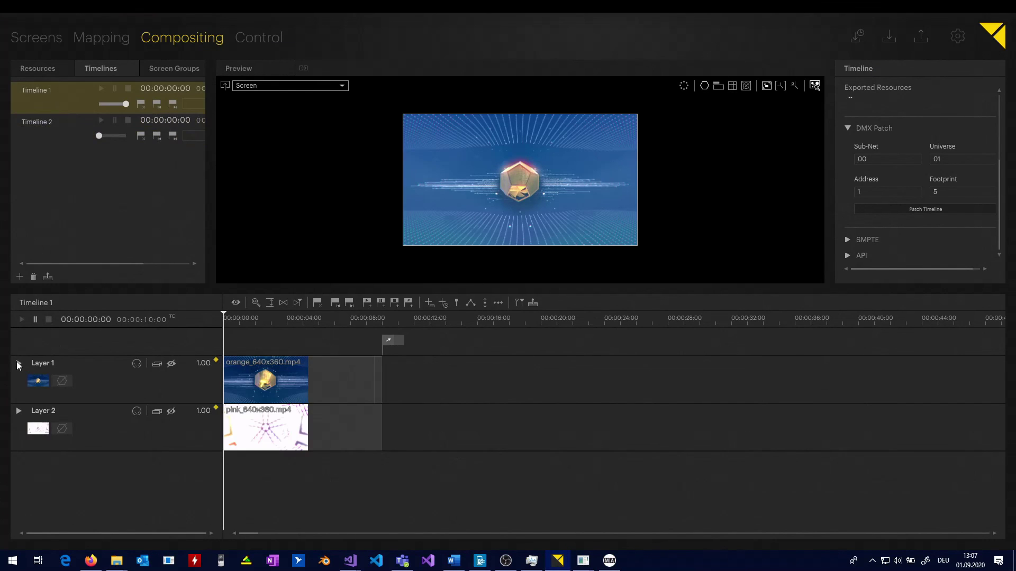
click(18, 362)
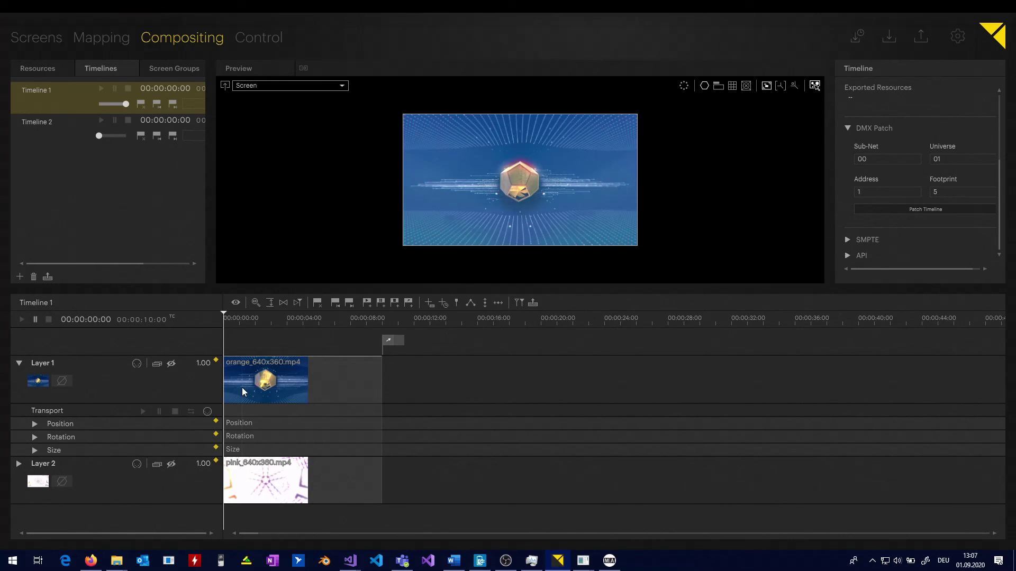
Step: Return to grandMA3 and set the Layer 1 fixture's Mute DMX to the Mute Position channel set
click(610, 560)
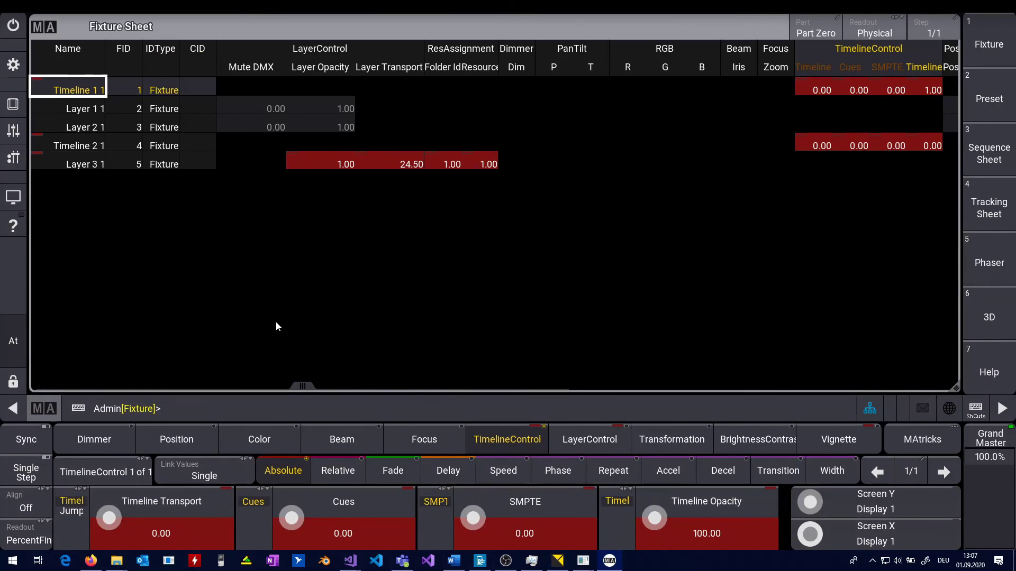
click(75, 110)
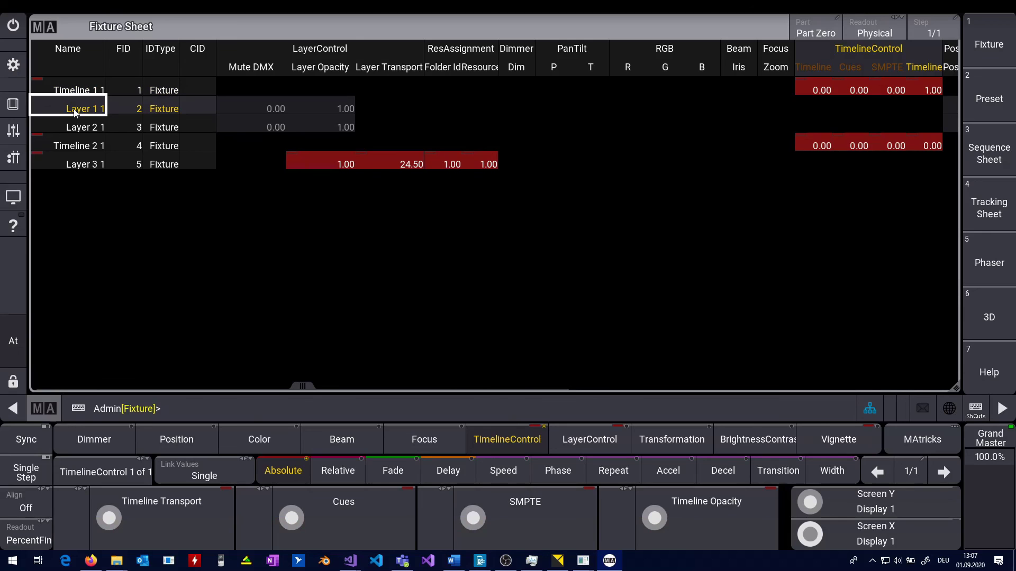
click(596, 436)
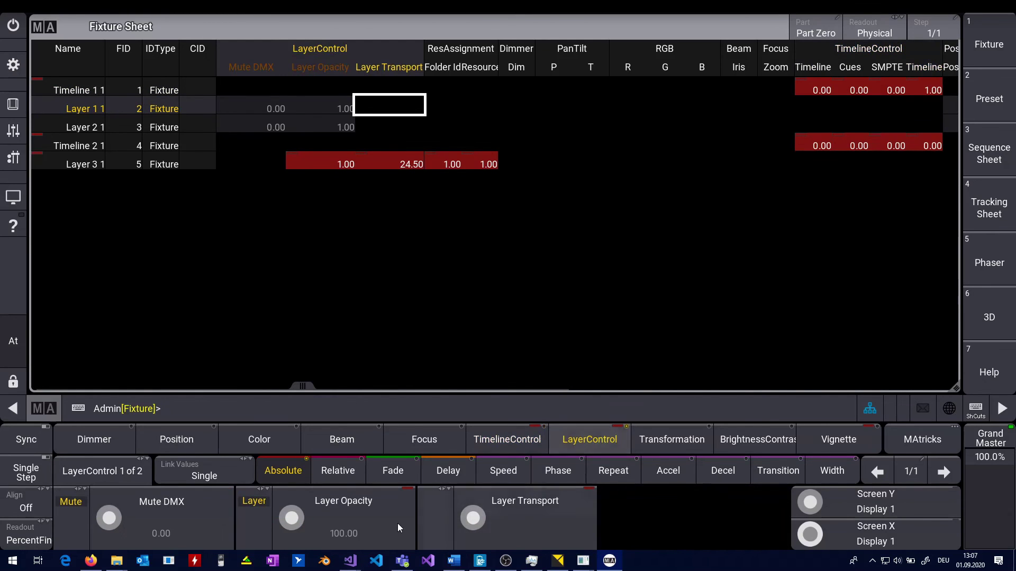
click(219, 506)
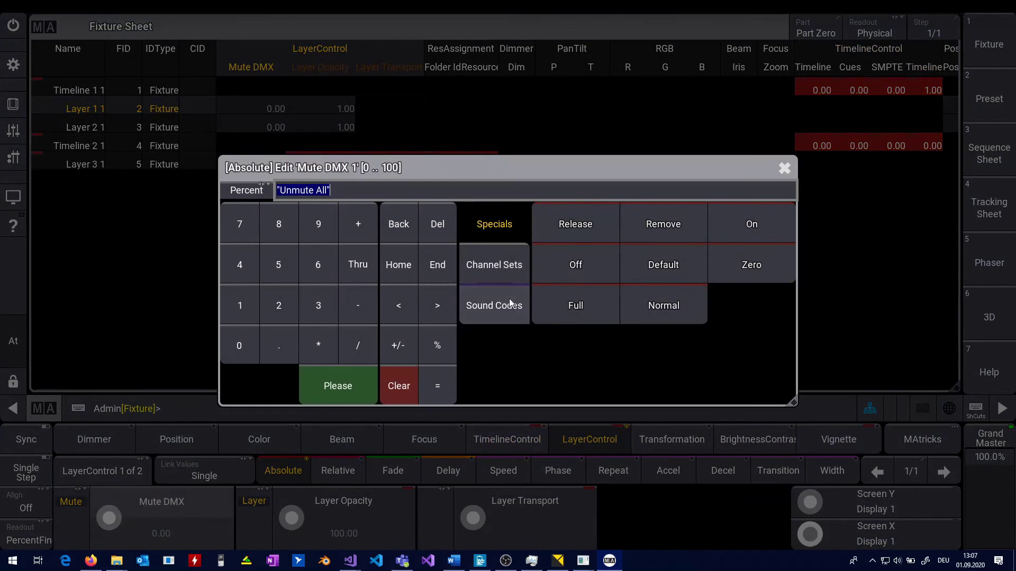
click(500, 271)
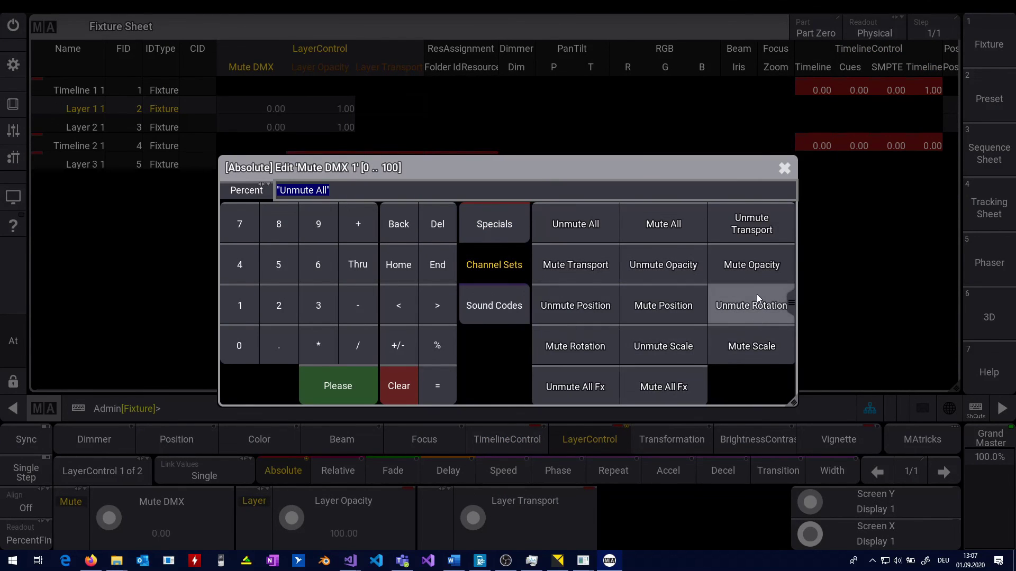
click(671, 312)
Step: Switch to Pixera, expand Layer 1's Position and shift its x value manually to about -800
click(557, 561)
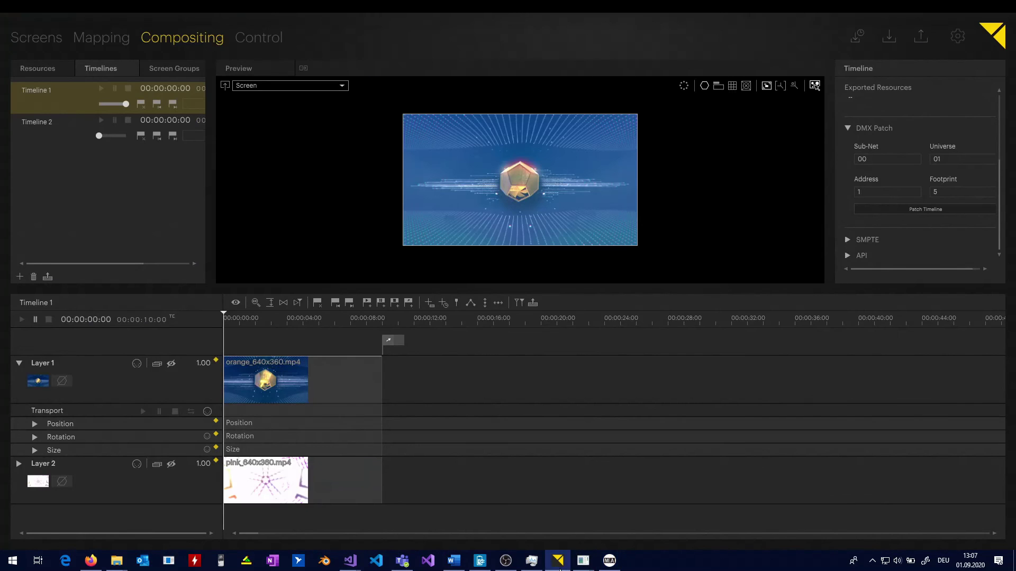
click(33, 424)
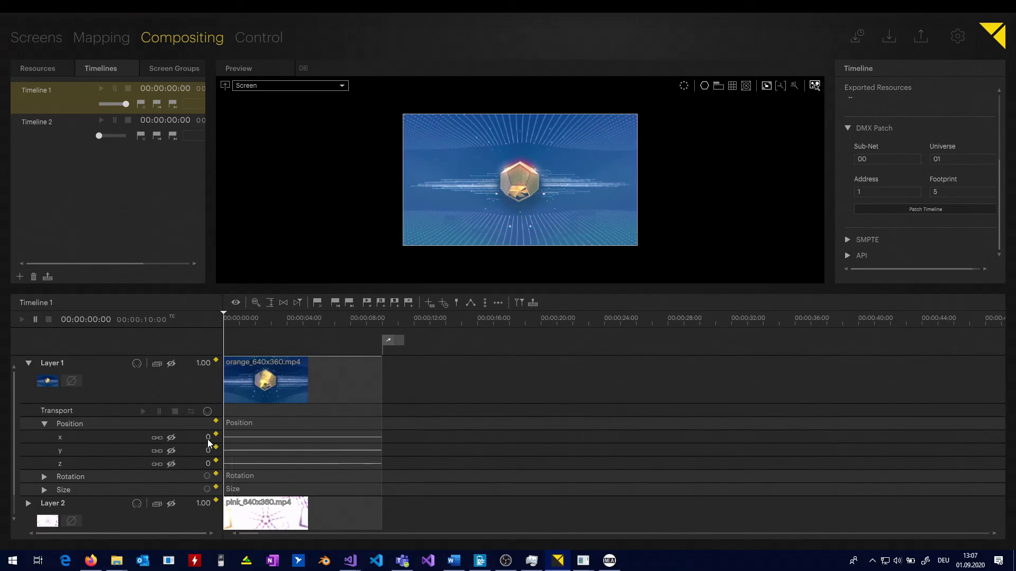
drag(208, 442, 208, 448)
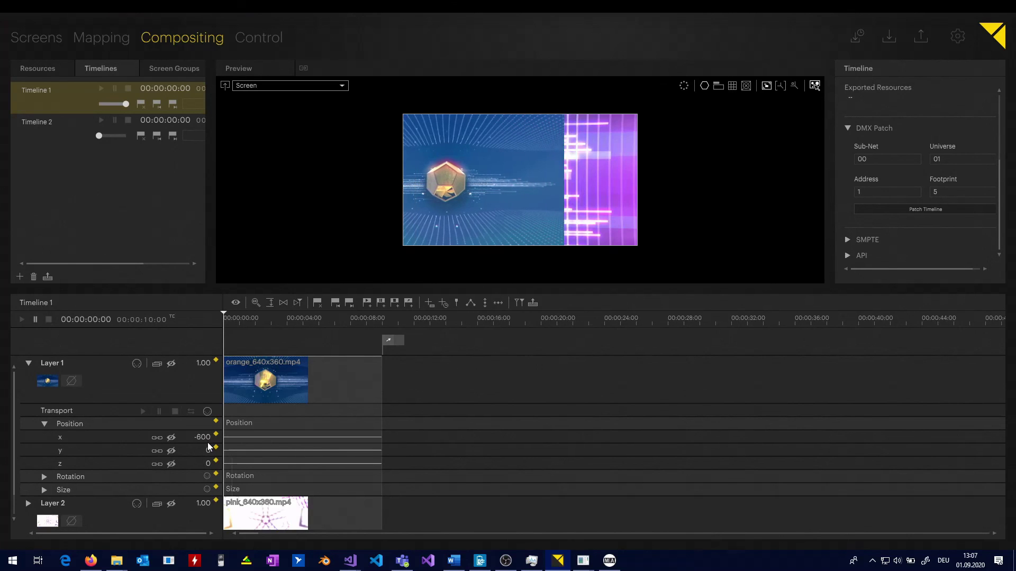
Step: Set the Layer 1 fixture's Position/x to 100 percent in grandMA3 and check the layer's position in Pixera
click(610, 561)
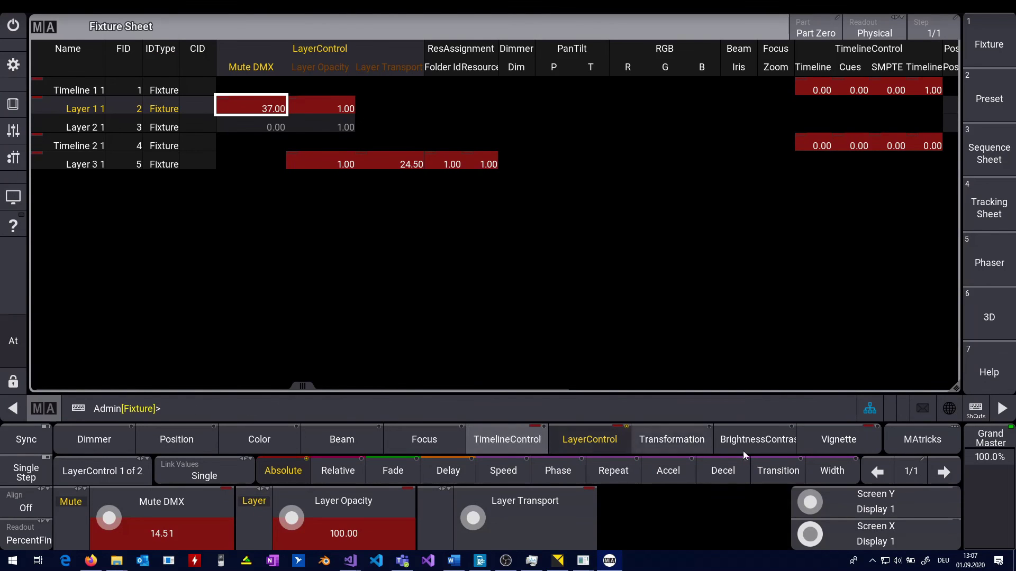
click(691, 449)
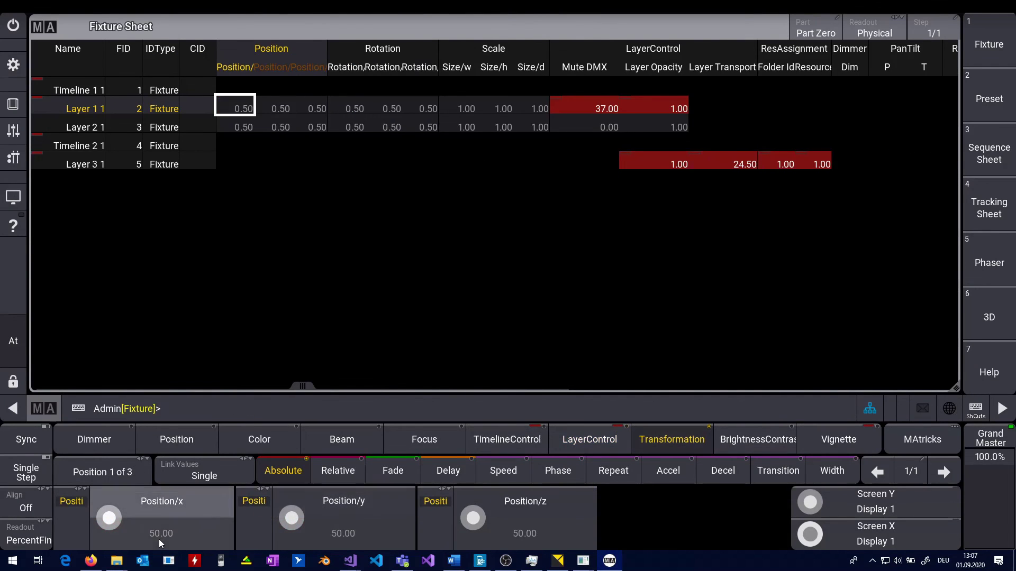
click(191, 509)
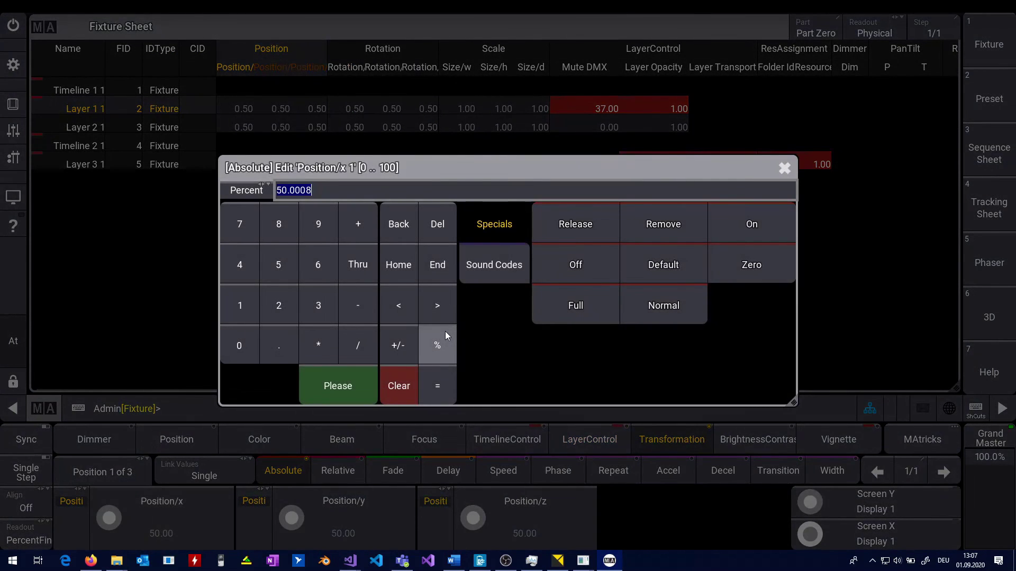
text(100)
key(Return)
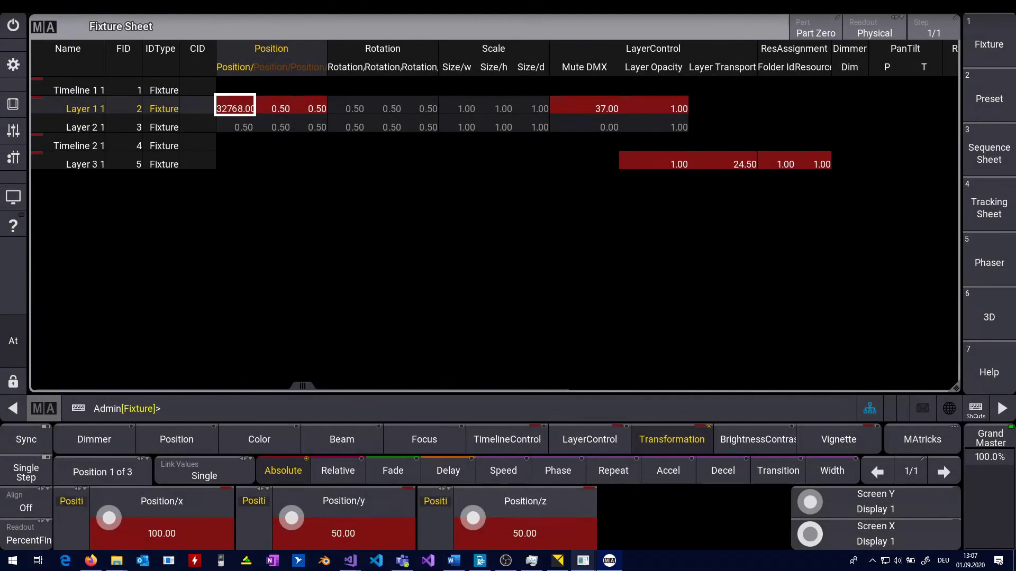
click(558, 562)
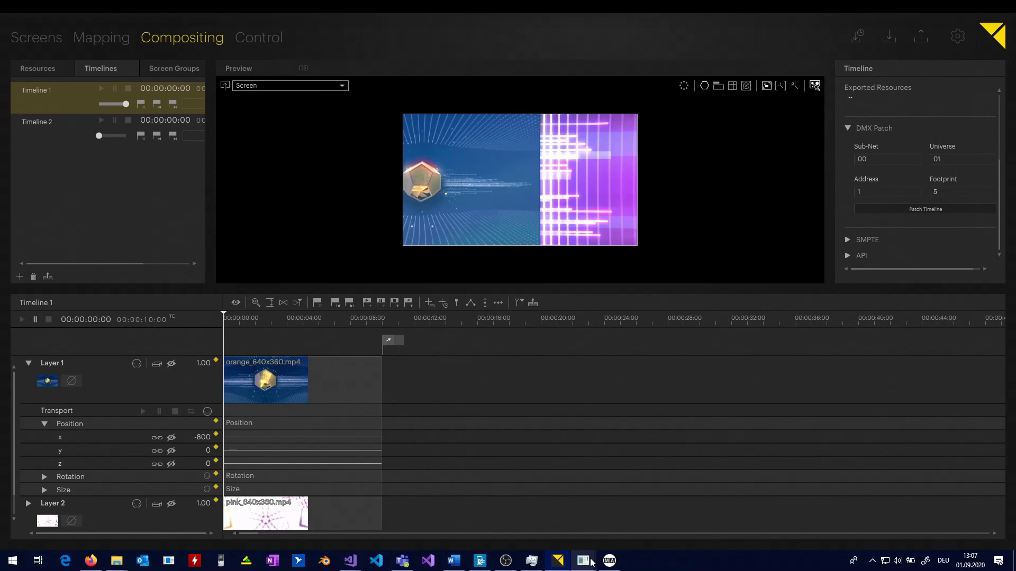
Step: Set the Layer 1 fixture's Mute DMX to Unmute Position in grandMA3 and check the layer's position in Pixera
click(609, 561)
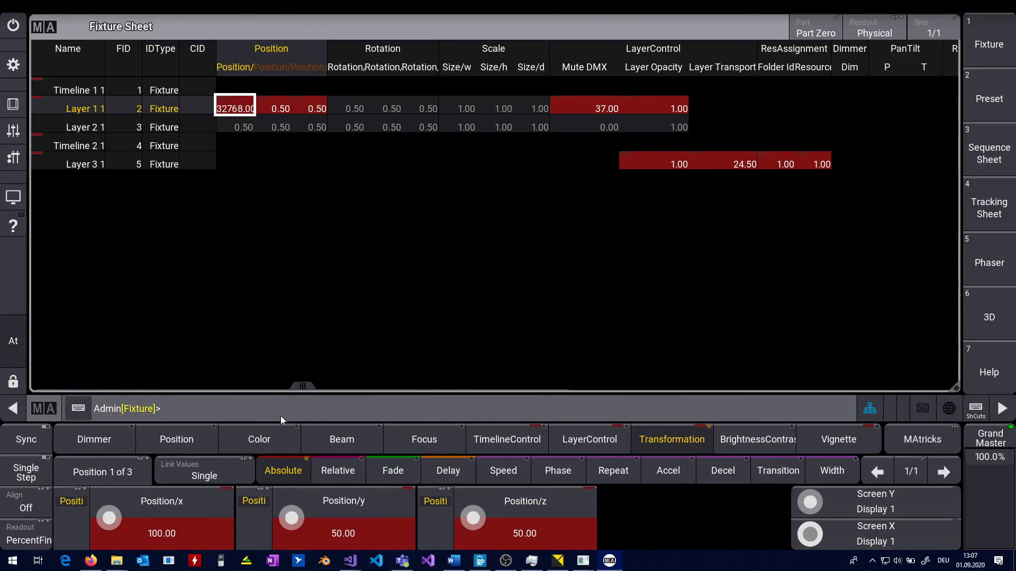
click(577, 450)
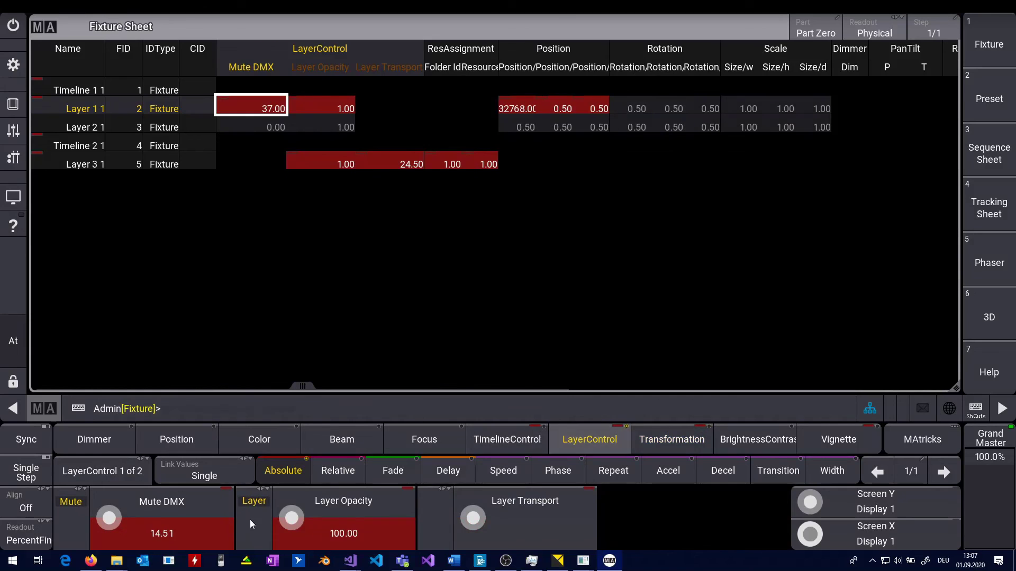
click(198, 507)
click(516, 263)
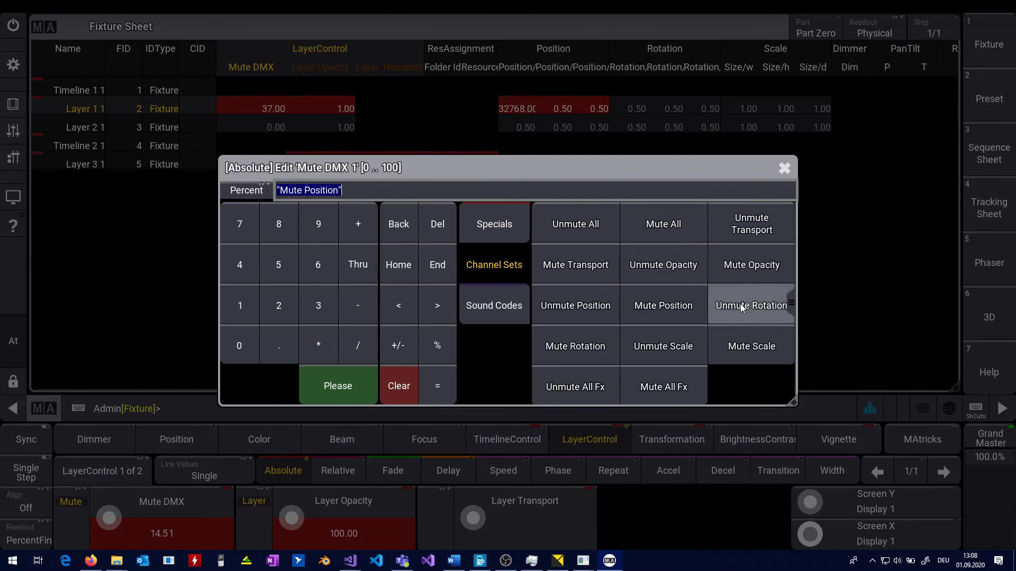
click(602, 306)
key(alt+Tab)
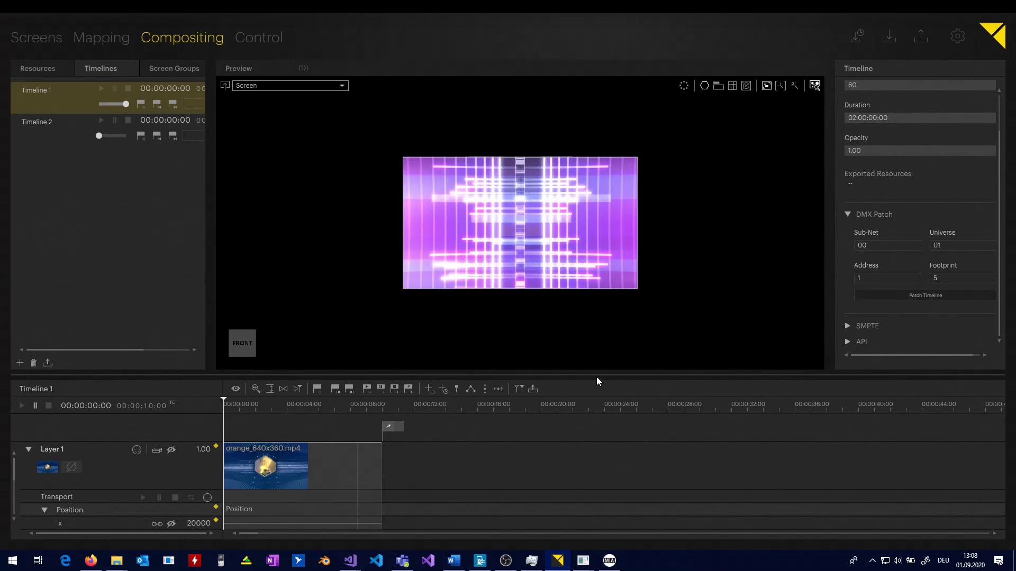
scroll(882, 258, up, 2)
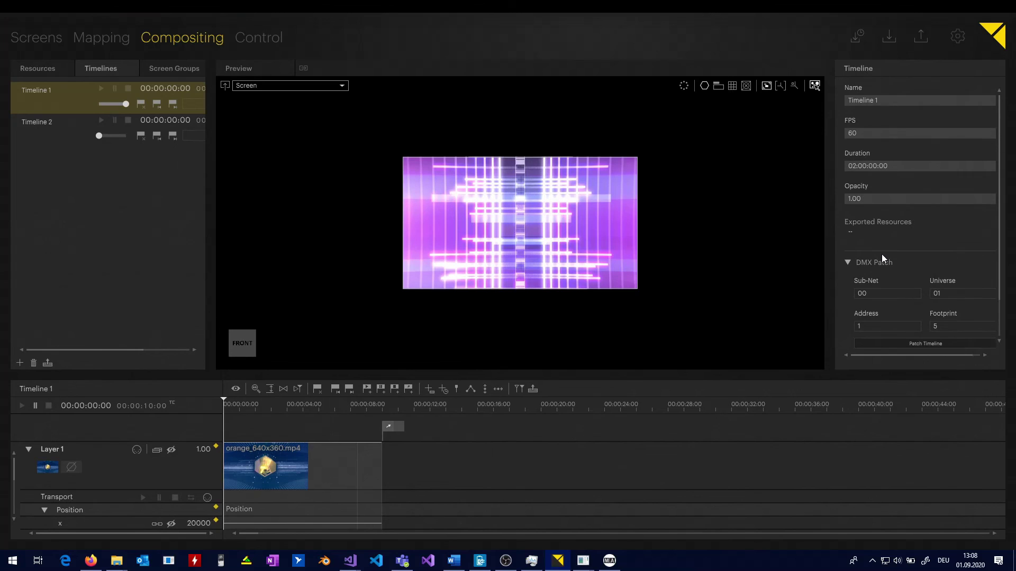